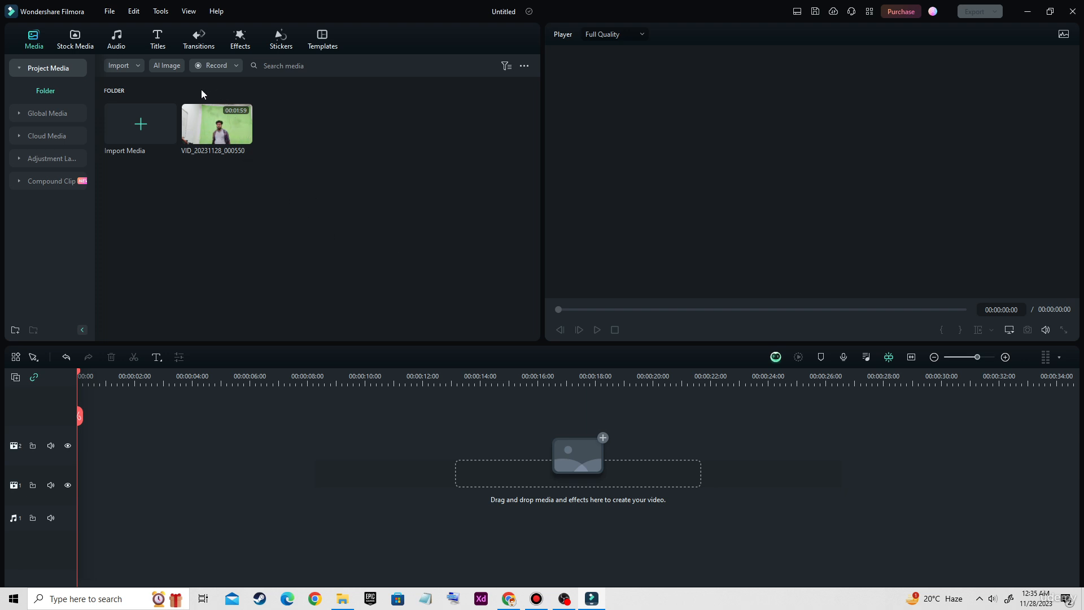
Place the VID_20231128_000550 clip at the start of video track 2 in the timeline.
key("ctrl+shift+1")
mouse_move(174, 83)
left_mouse_down()
mouse_move(290, 161)
mouse_move(276, 169)
left_mouse_up()
key("ctrl+shift+1")
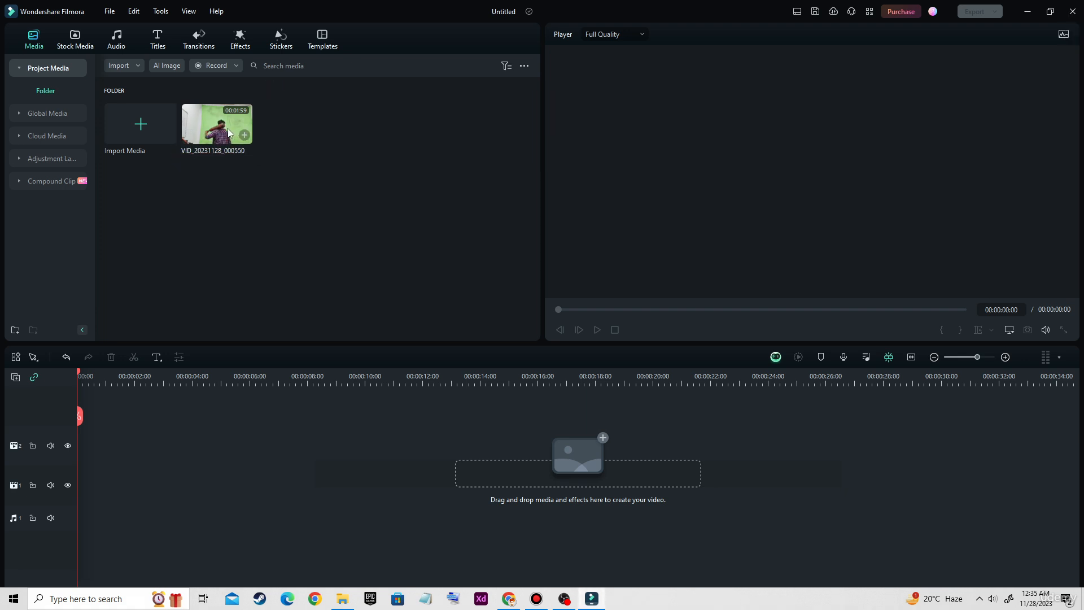
left_click_drag(220, 132, 83, 427)
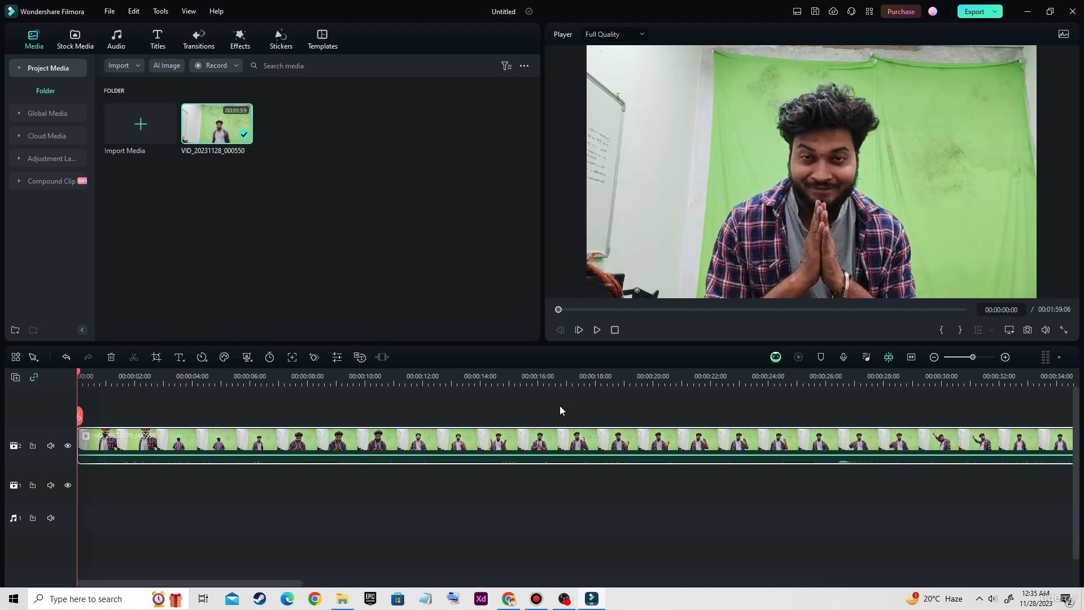
Lower the system speaker volume slightly.
left_click(992, 598)
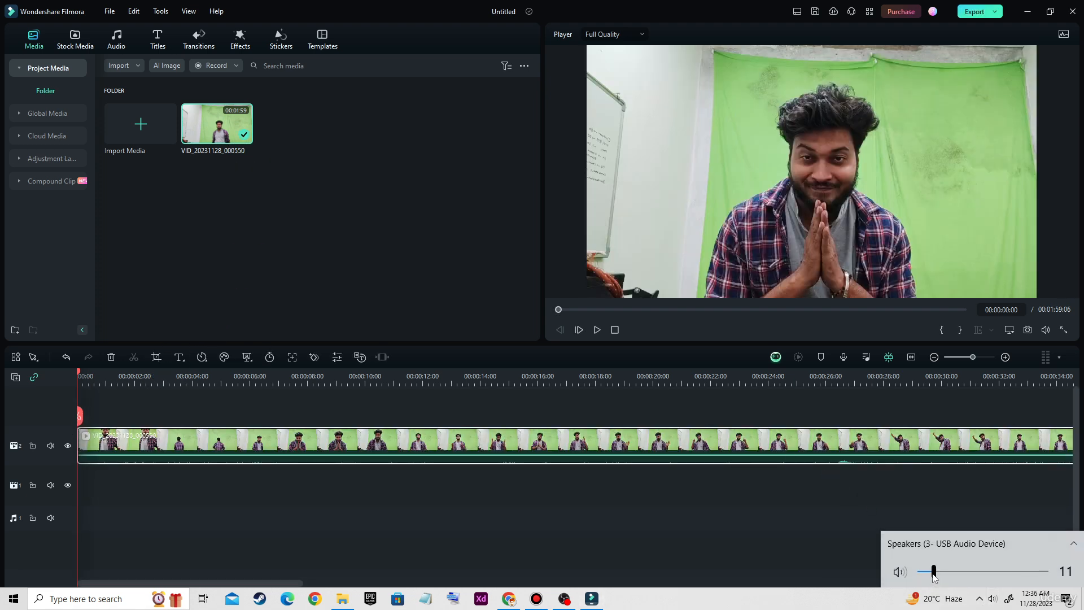
left_click_drag(937, 571, 930, 573)
left_click(558, 310)
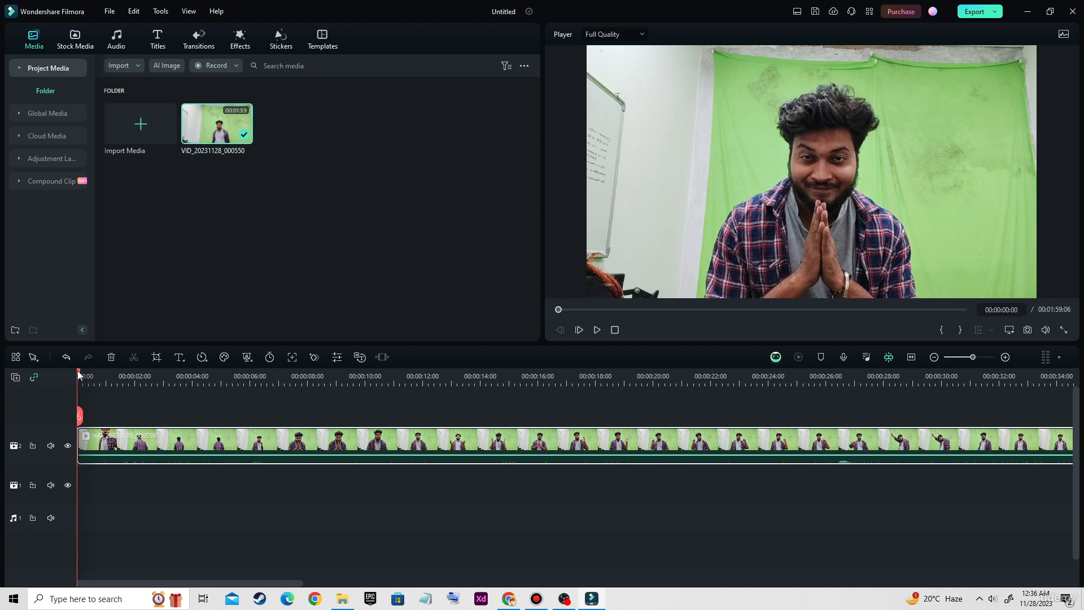
Split the clip on video track 2 at 00:00:04:04.
left_click_drag(79, 375, 198, 411)
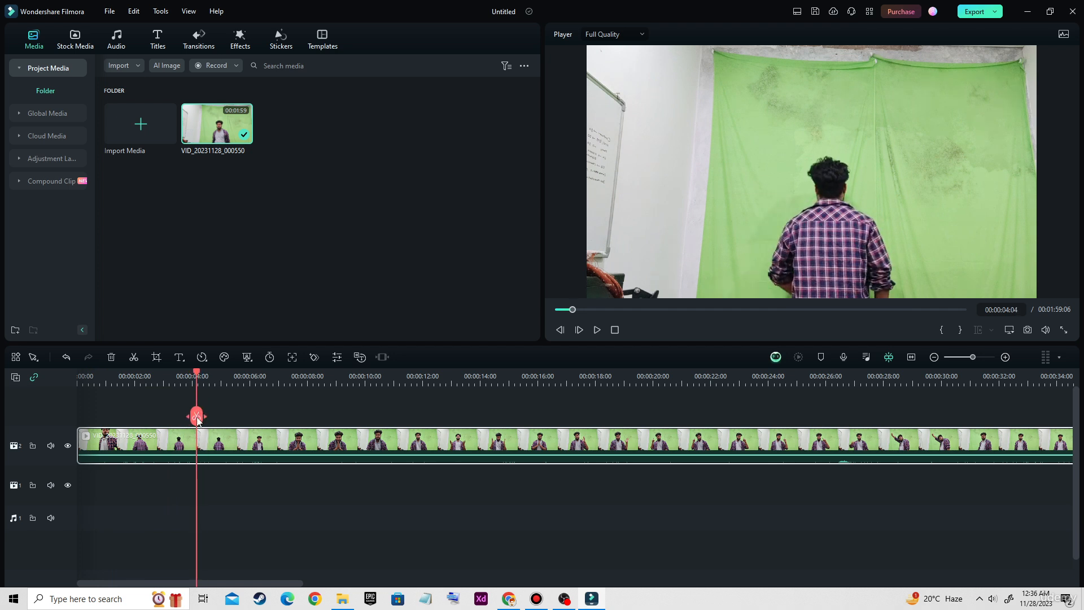
left_click(197, 415)
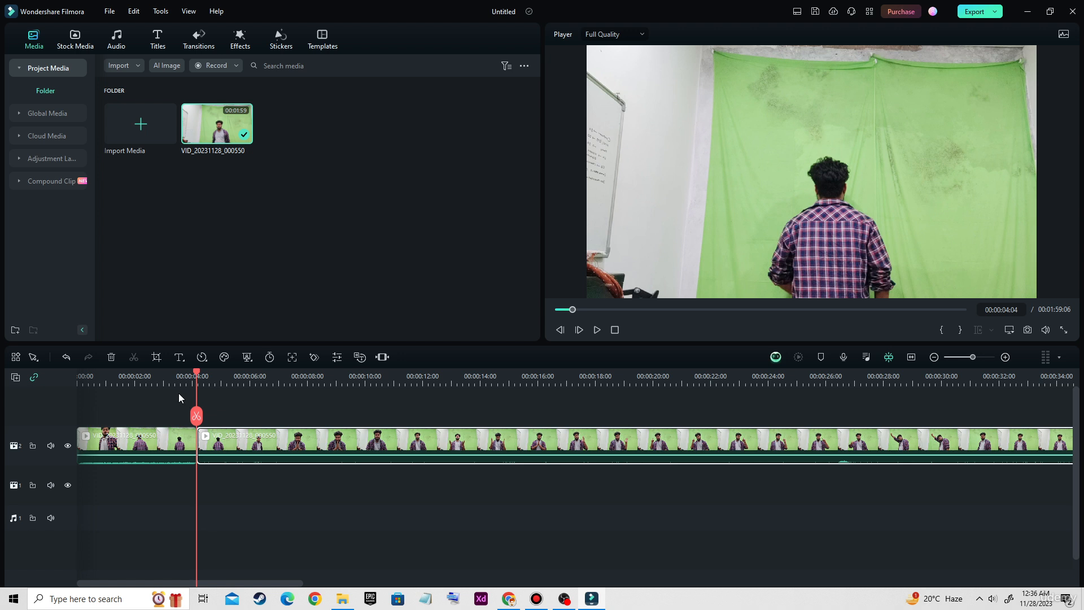
left_click_drag(178, 394, 225, 502)
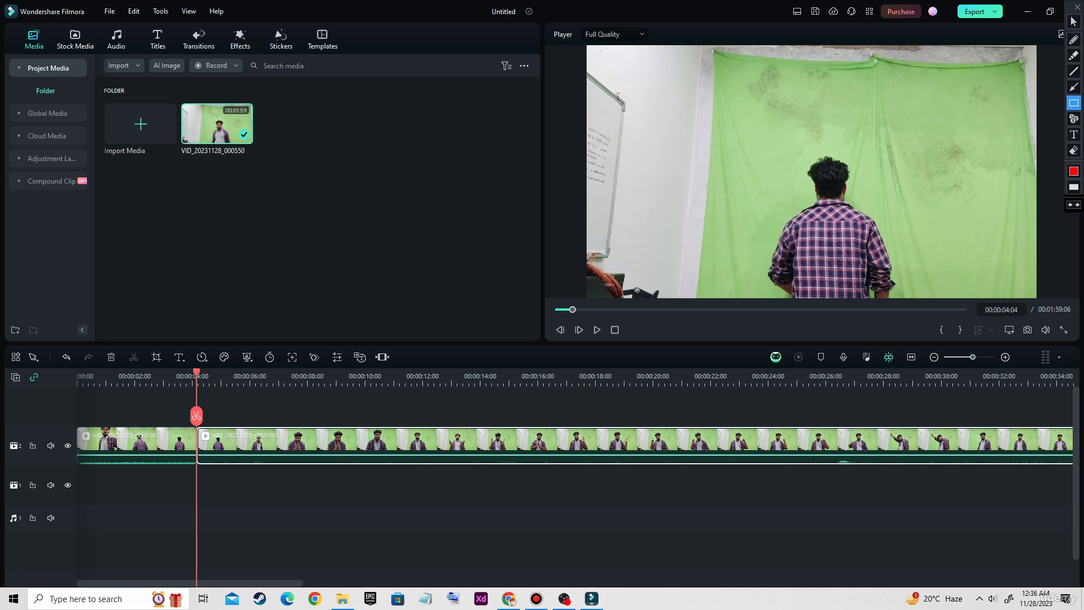
mouse_move(74, 415)
left_mouse_down()
mouse_move(145, 468)
mouse_move(192, 476)
left_mouse_up()
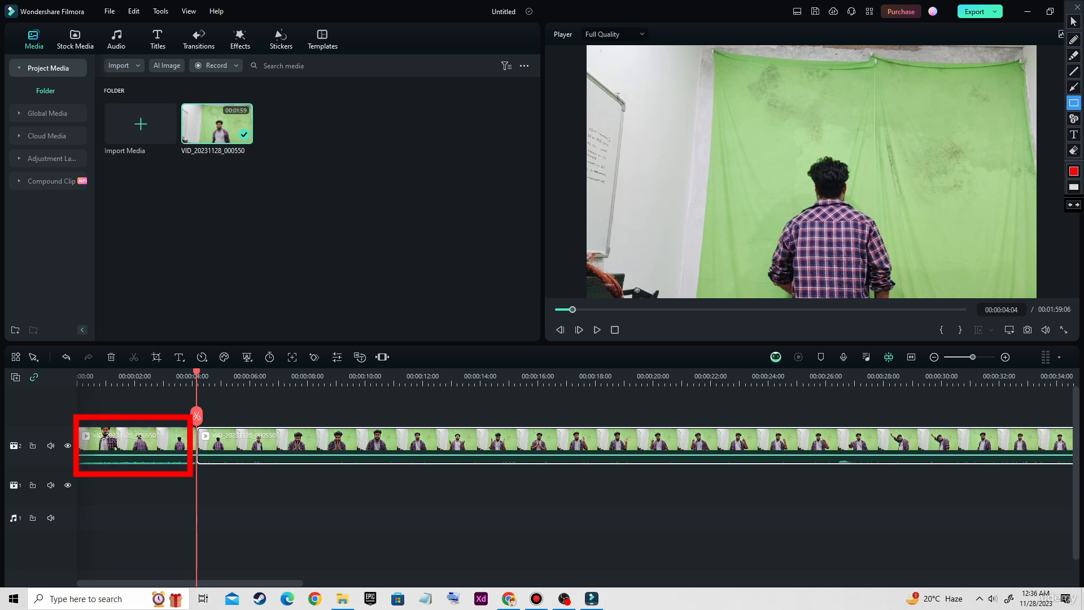
mouse_move(198, 411)
left_mouse_down()
mouse_move(254, 464)
mouse_move(647, 487)
left_mouse_up()
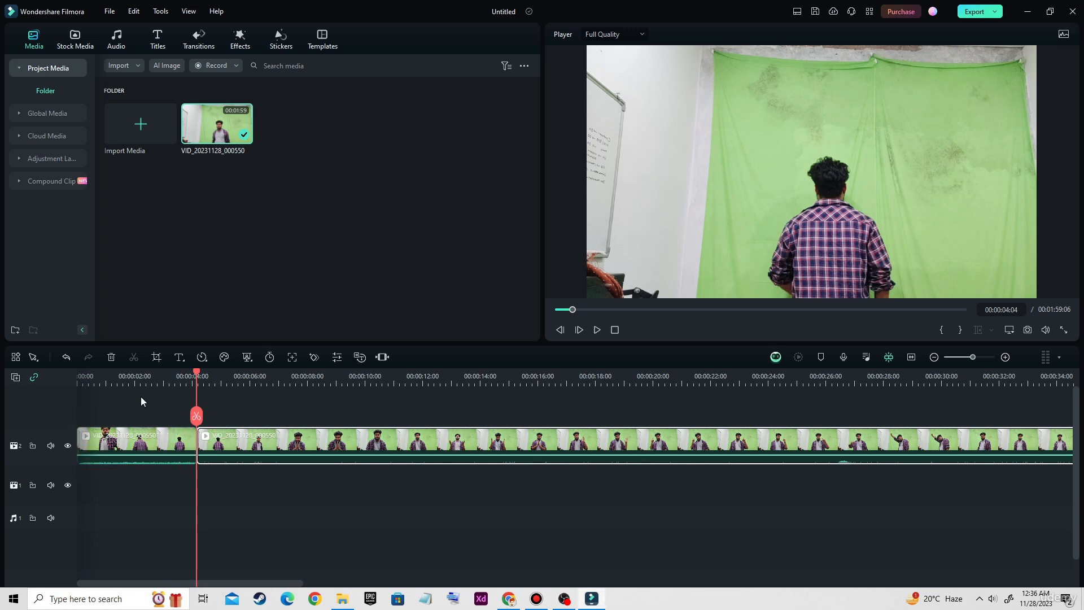
Split the longer remaining segment again at 00:00:15:16.
left_click_drag(197, 371, 527, 353)
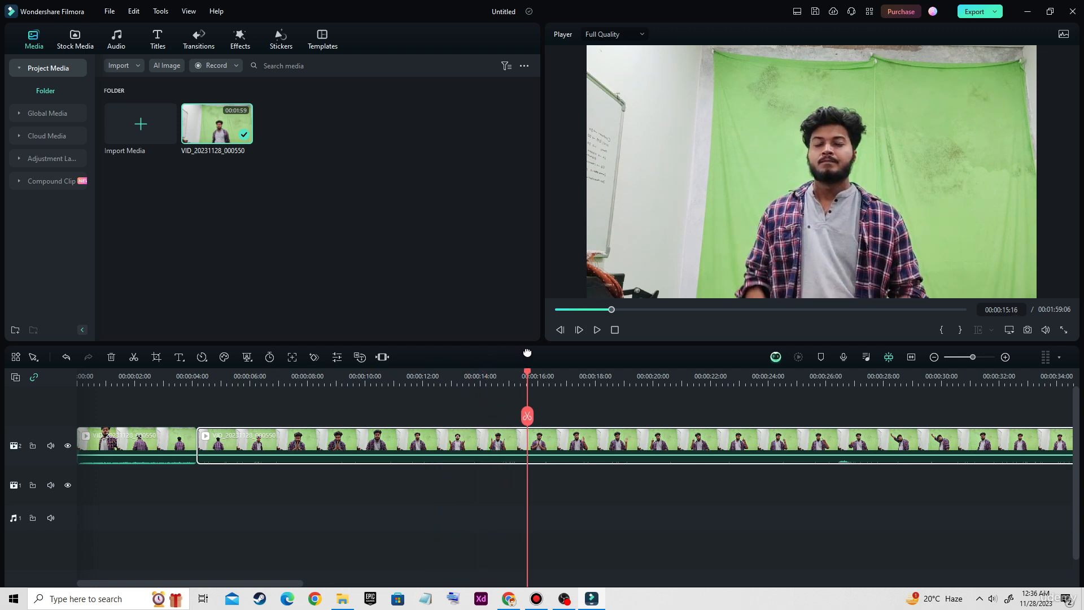
left_click(528, 416)
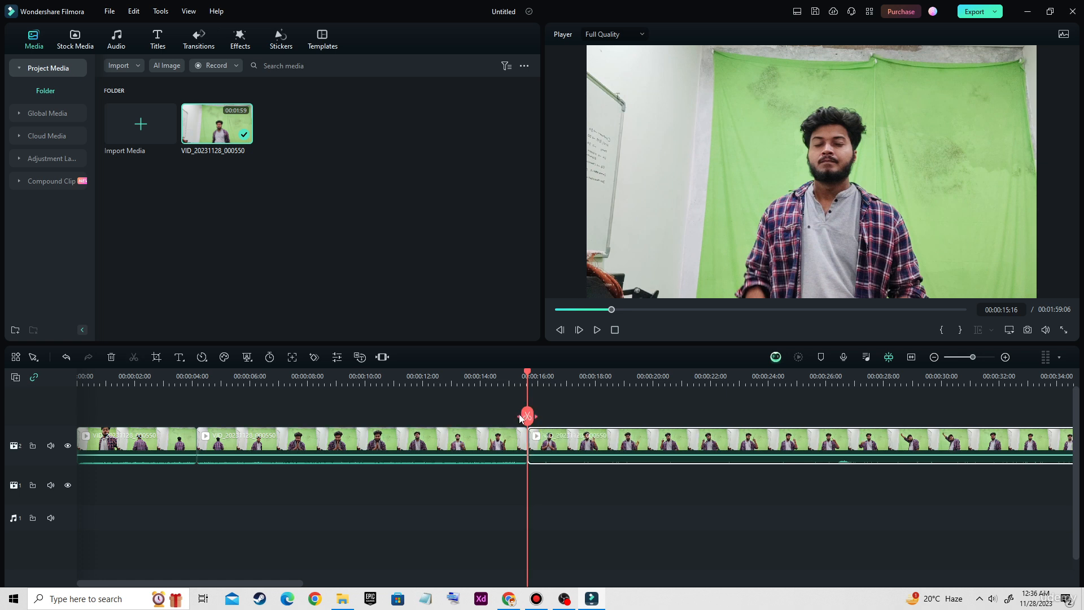
Delete the first segment, covering the opening four seconds before the first cut, from the timeline.
left_click(386, 451)
left_click(144, 449)
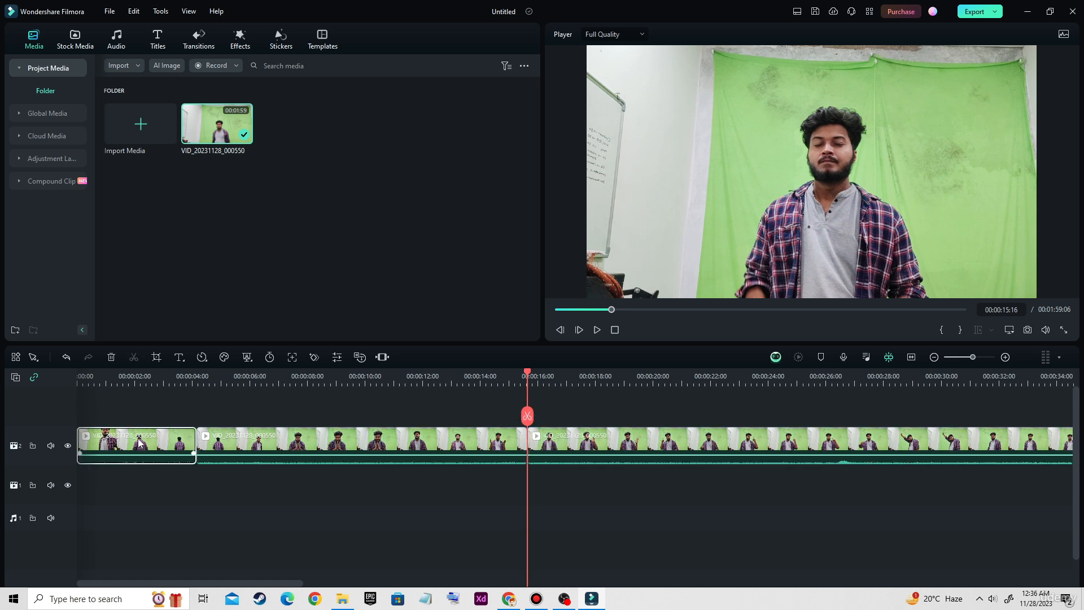
left_click_drag(527, 371, 396, 373)
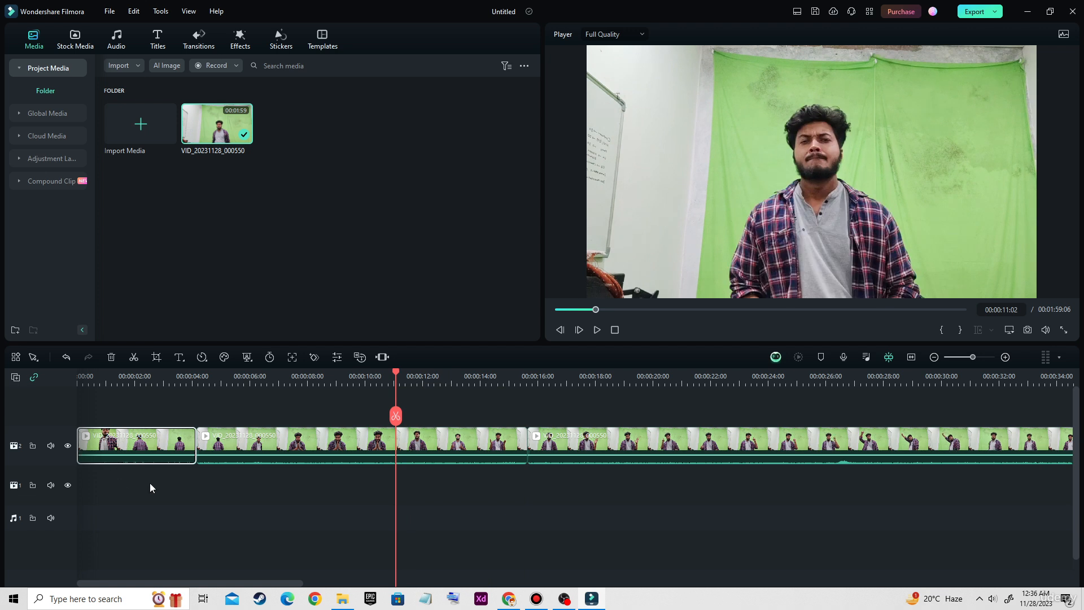
key("ctrl+shift+r")
mouse_move(86, 395)
left_mouse_down()
mouse_move(194, 482)
mouse_move(179, 497)
left_mouse_up()
key("ctrl+shift+r")
key("Delete")
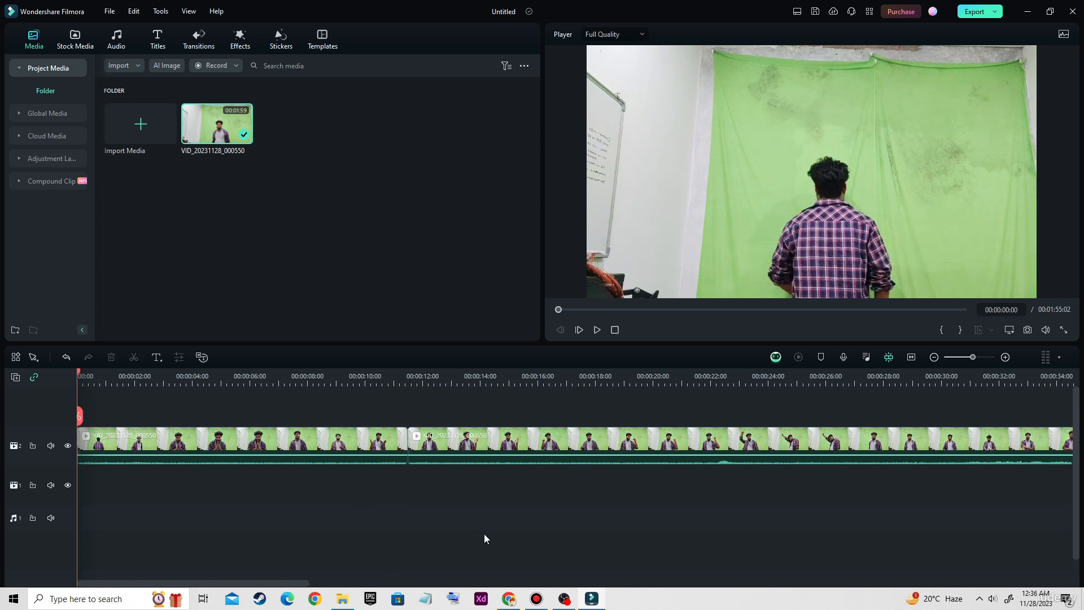
Delete the long last segment after the second cut, keeping only the middle segment.
key("ctrl+shift+r")
mouse_move(414, 404)
left_mouse_down()
mouse_move(484, 484)
mouse_move(736, 497)
left_mouse_up()
key("ctrl+shift+r")
left_click(564, 444)
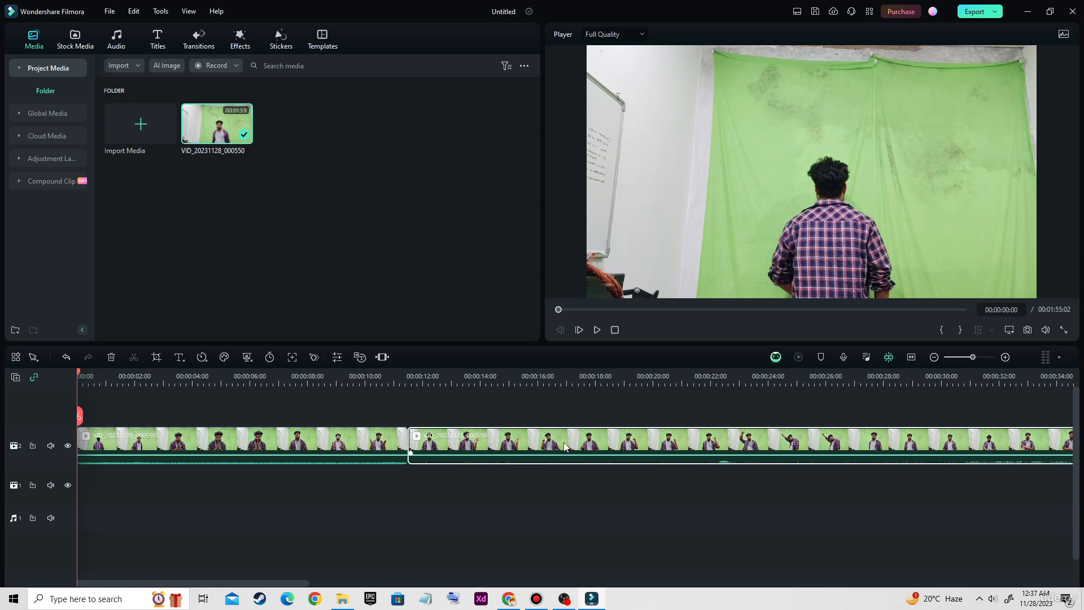
key("Delete")
Play the remaining segment from its beginning to check the trim, and return the playhead to 00:00:00:24.
key("ctrl+shift+r")
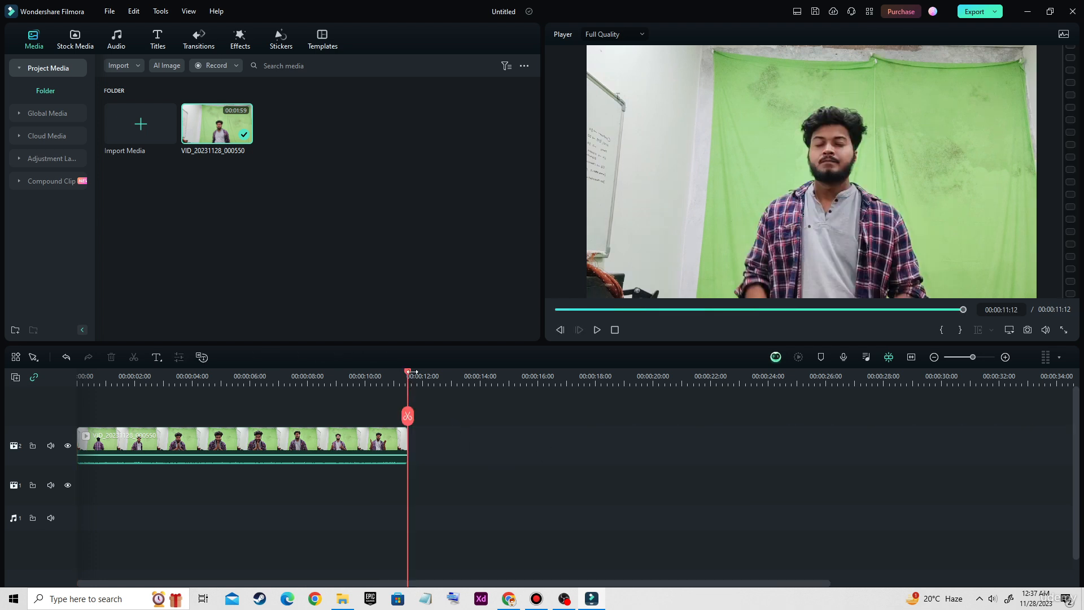
key("ctrl+shift+r")
key("Home")
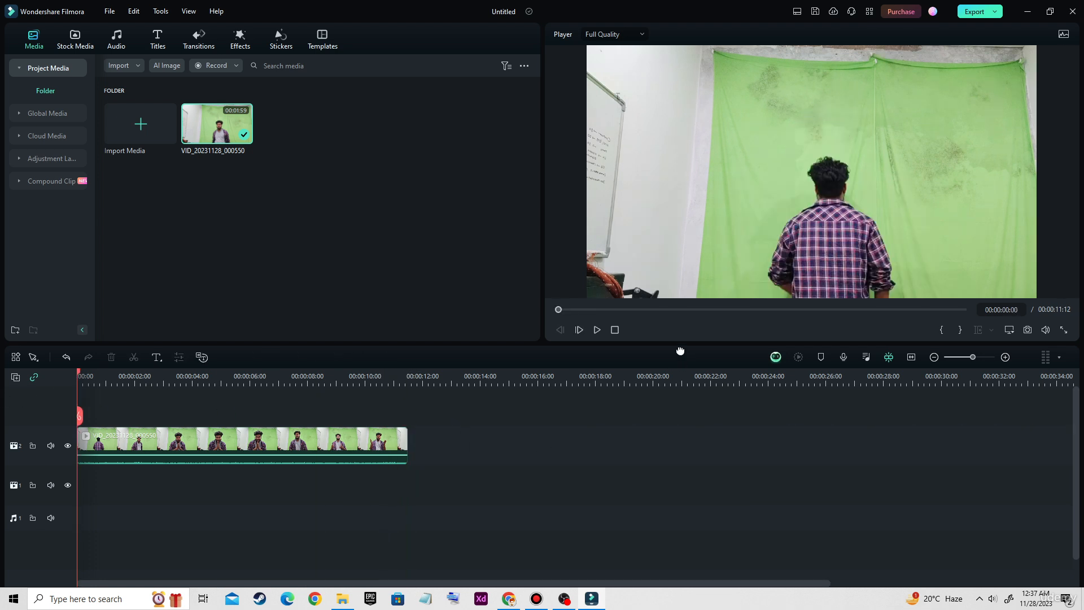
left_click(592, 334)
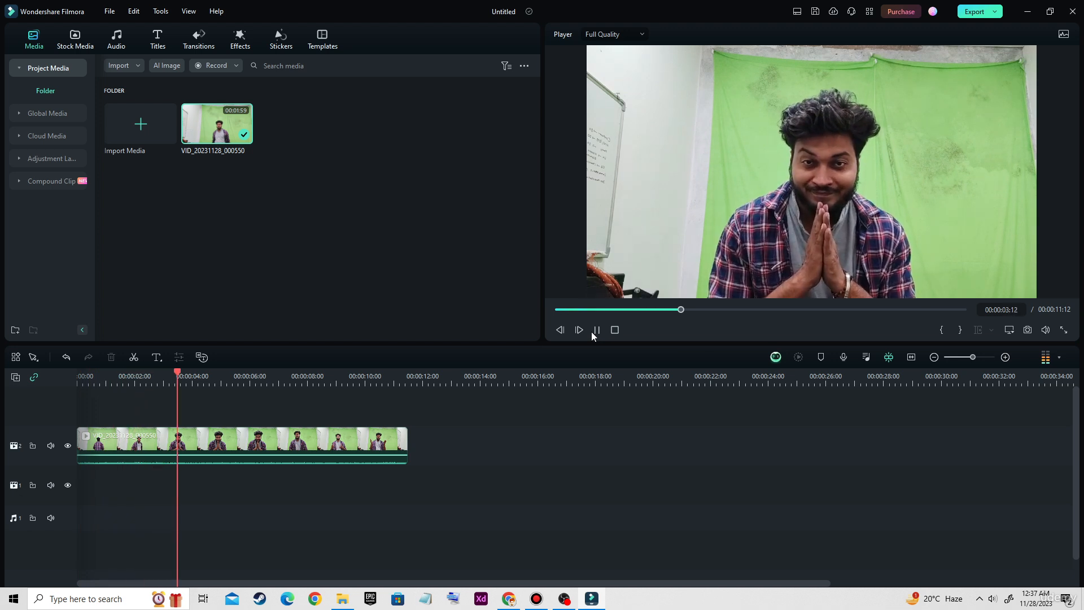
left_click(592, 331)
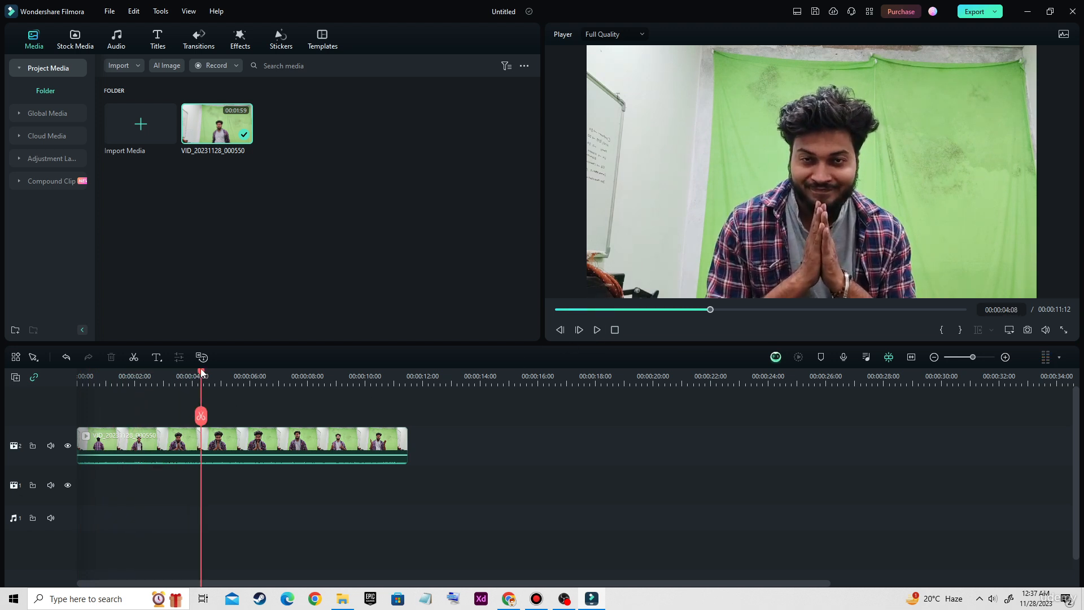
left_click_drag(198, 374, 105, 382)
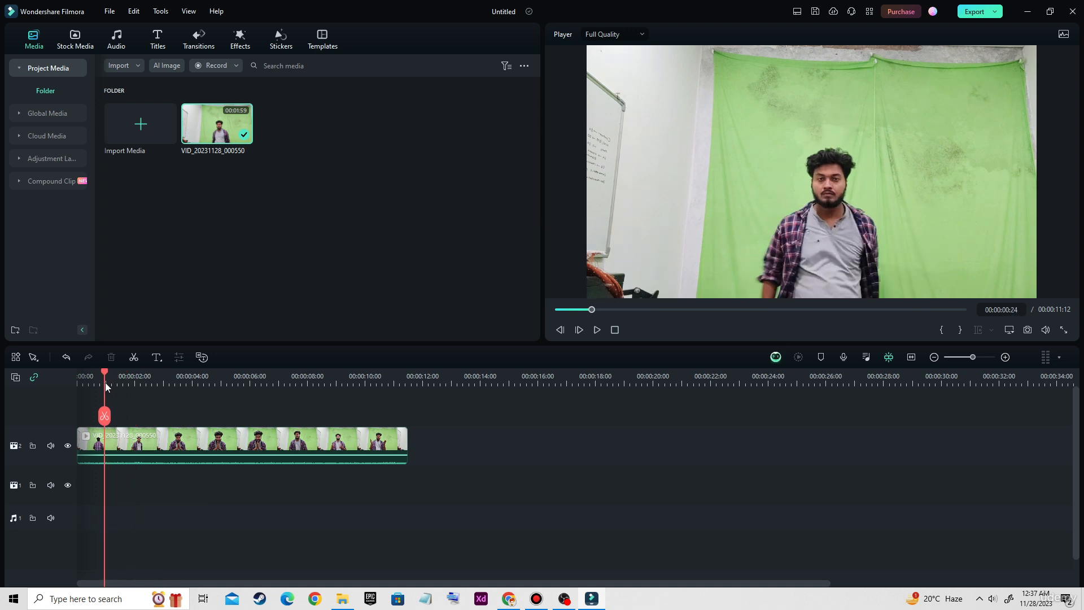
Detach the audio from the trimmed video clip onto its own audio track.
left_click(152, 439)
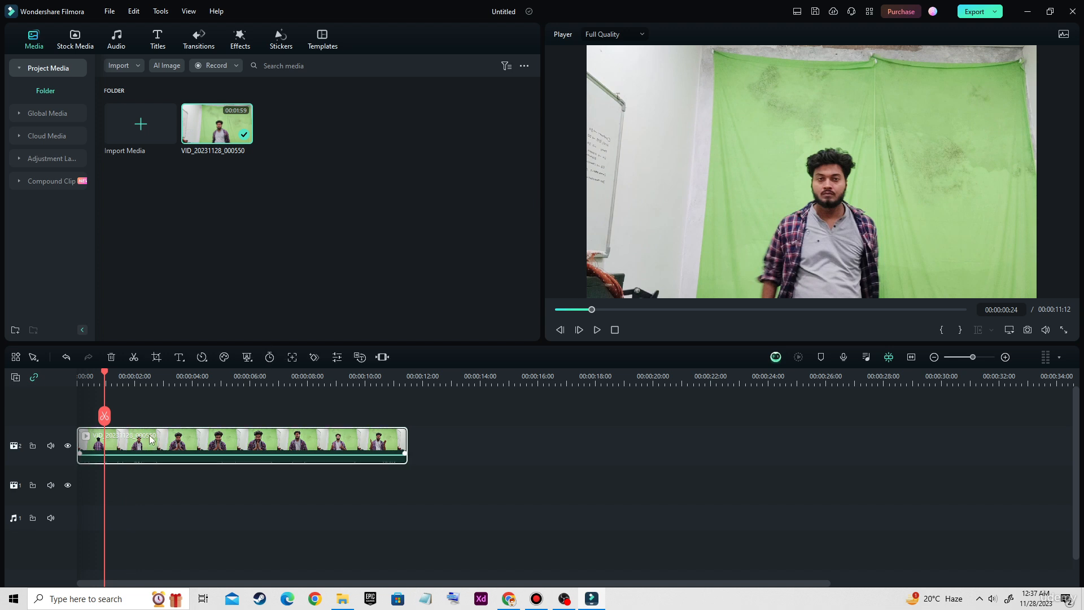
right_click(162, 444)
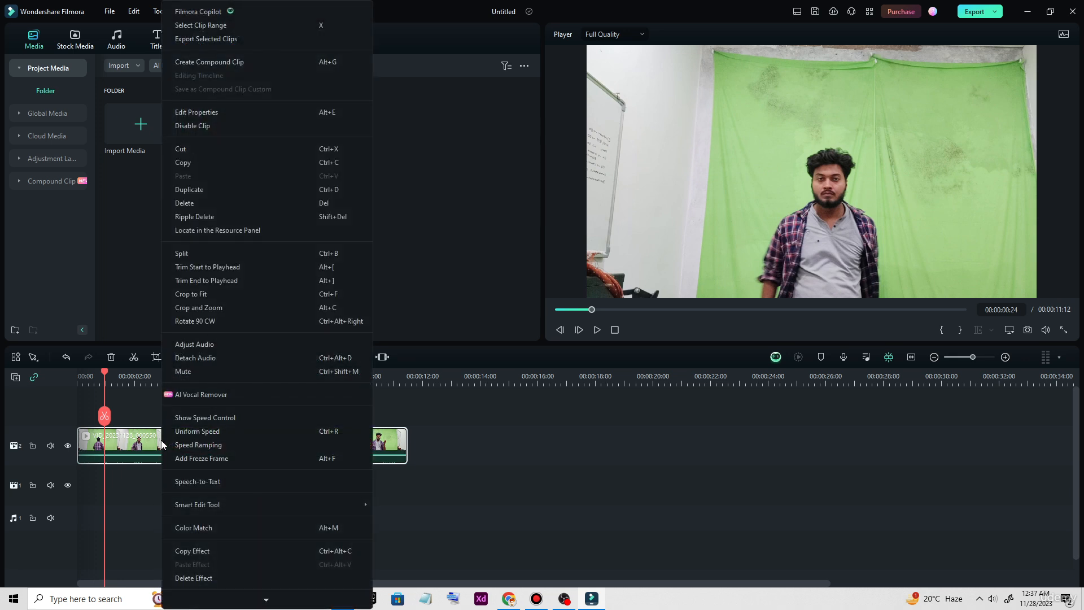
left_click(213, 358)
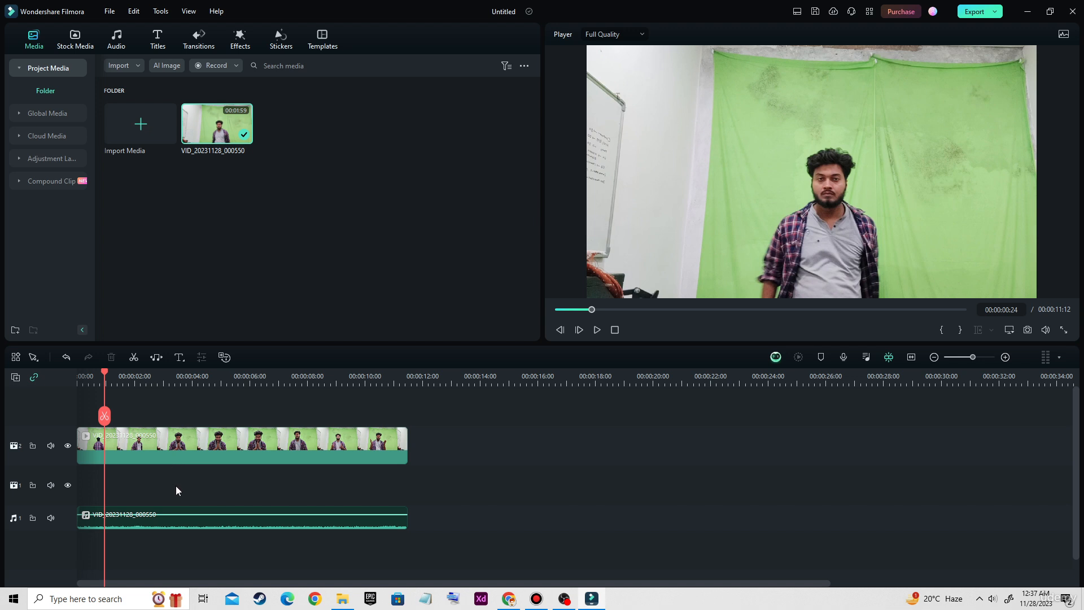
key("ctrl+alt+d")
mouse_move(164, 414)
left_mouse_down()
mouse_move(340, 468)
mouse_move(358, 463)
left_mouse_up()
mouse_move(160, 491)
left_mouse_down()
mouse_move(336, 539)
mouse_move(374, 539)
left_mouse_up()
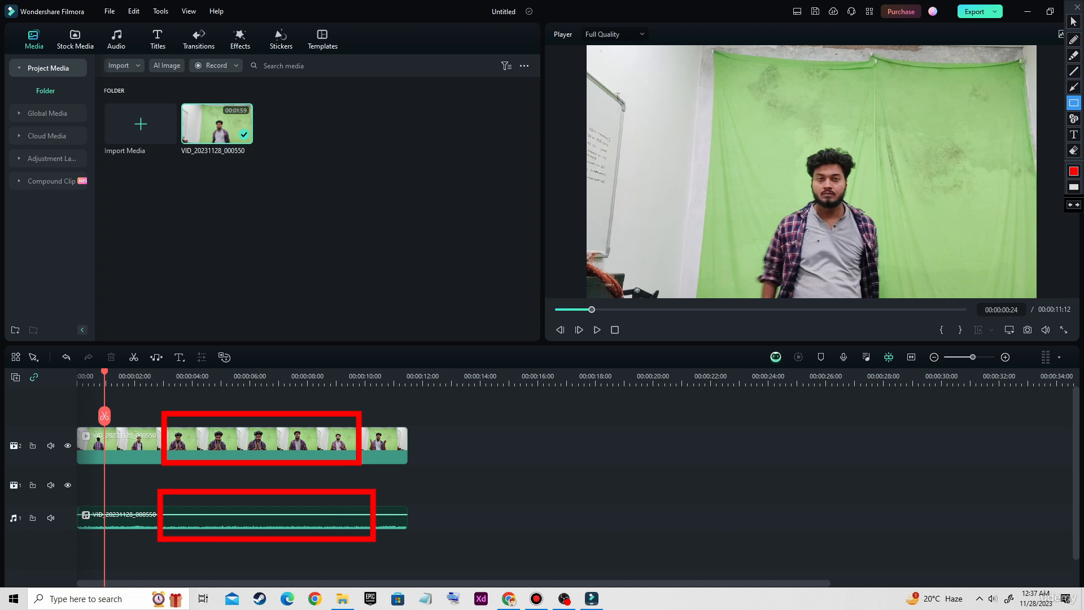
key("ctrl+alt+d")
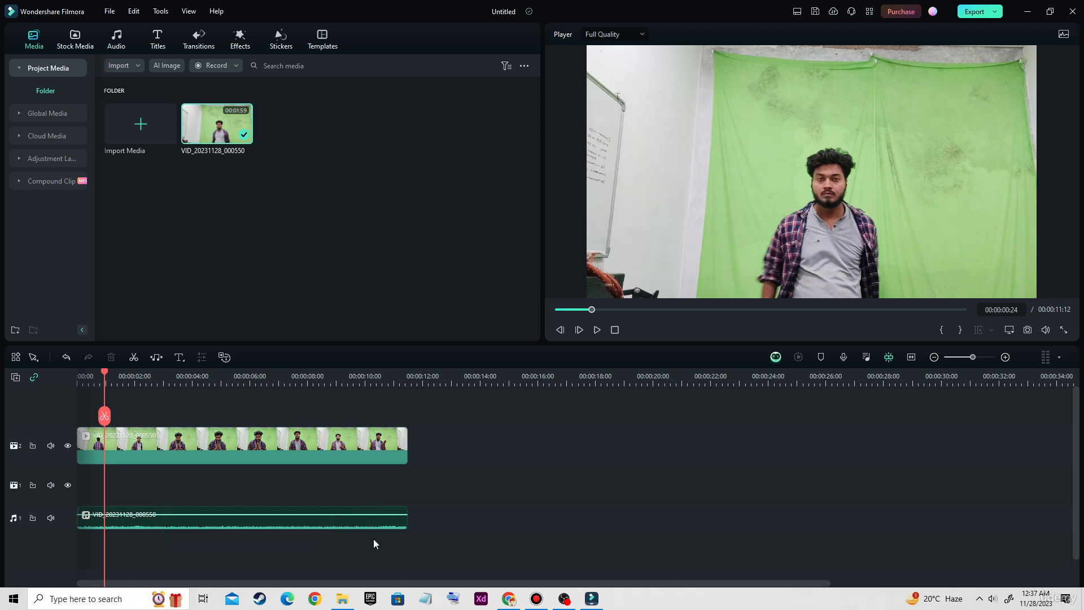
Delete the detached audio clip and play the video from the start to check it.
left_click(272, 528)
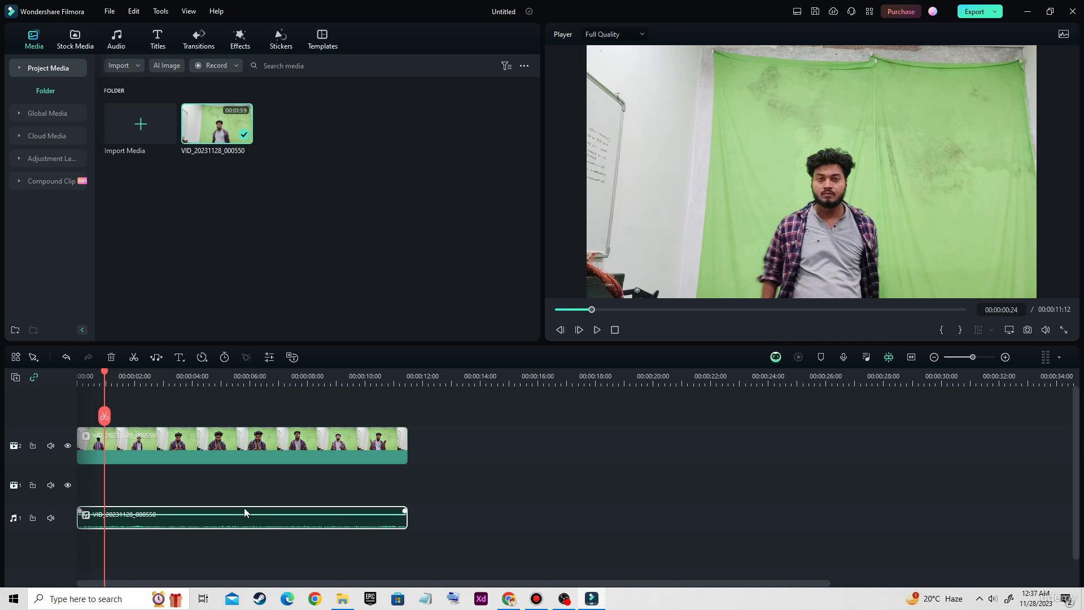
key("Delete")
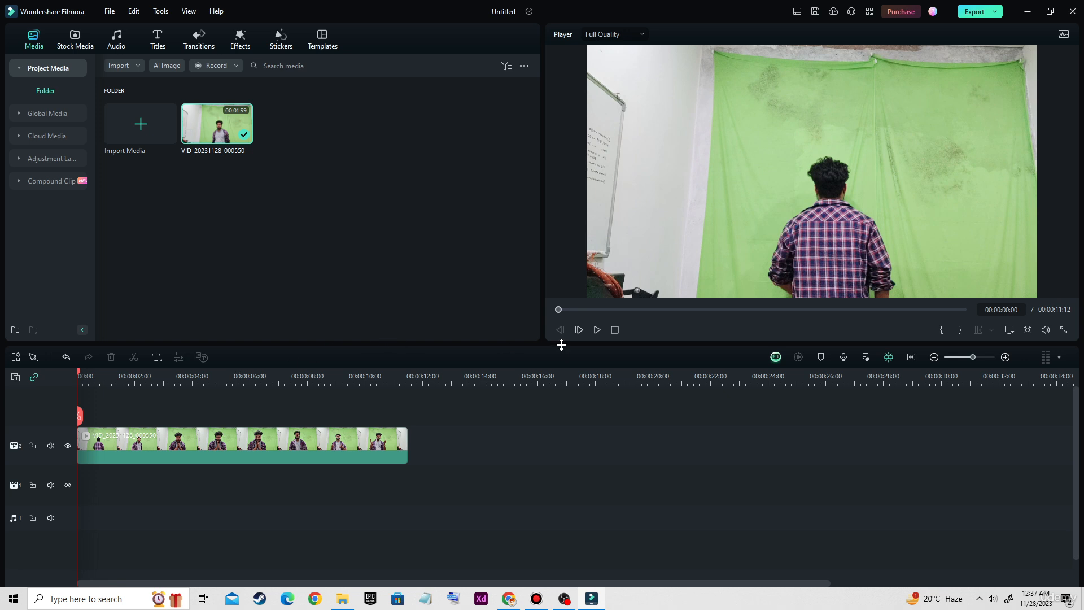
left_click(602, 329)
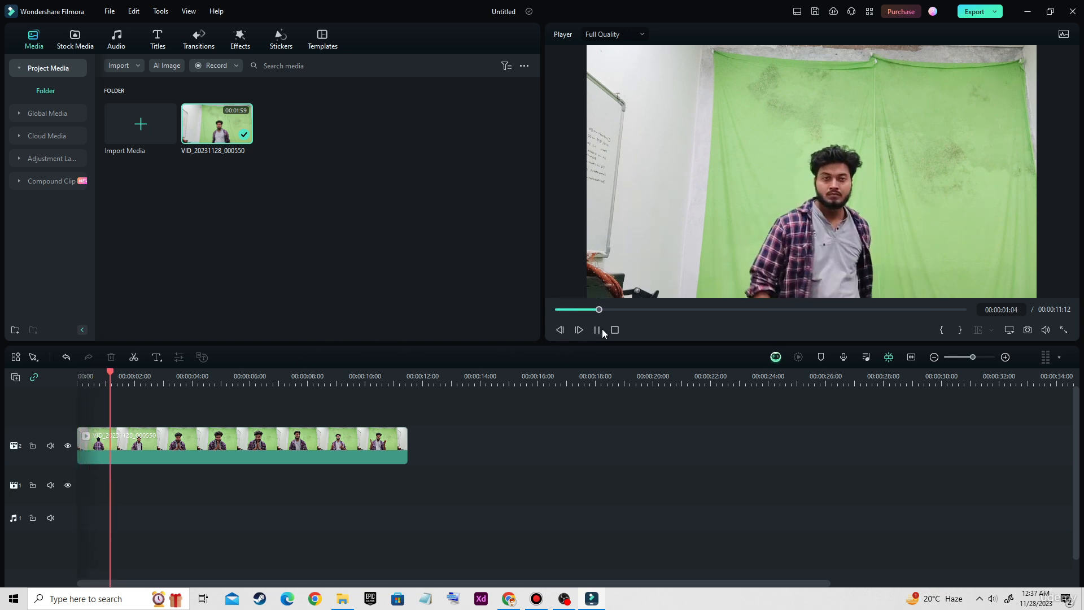
left_click(602, 329)
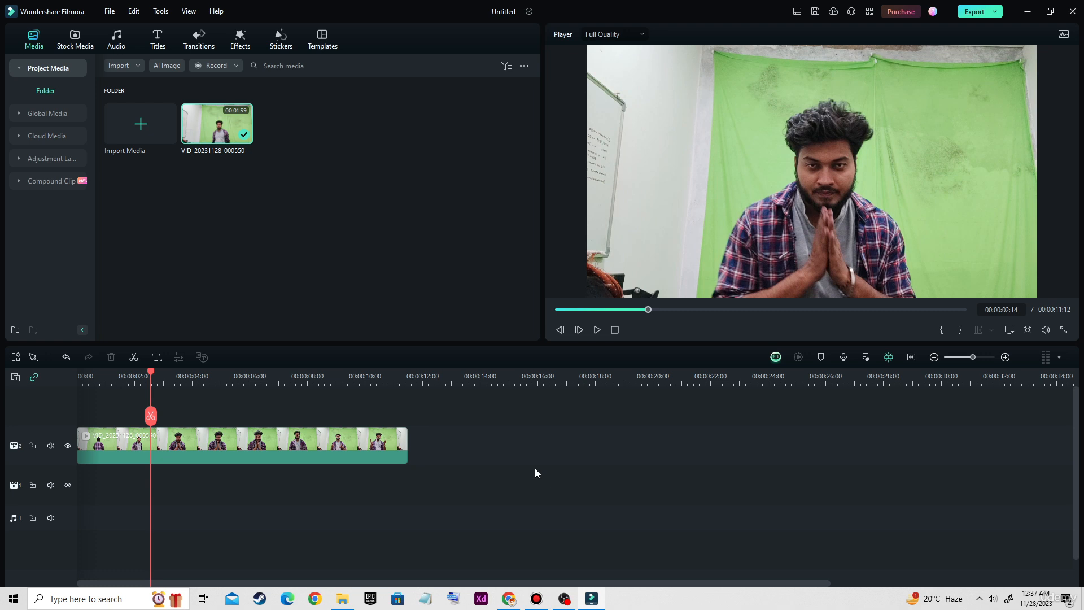
Open Crop and Zoom for the video clip and set the crop ratio to Custom.
left_click(267, 443)
right_click(227, 438)
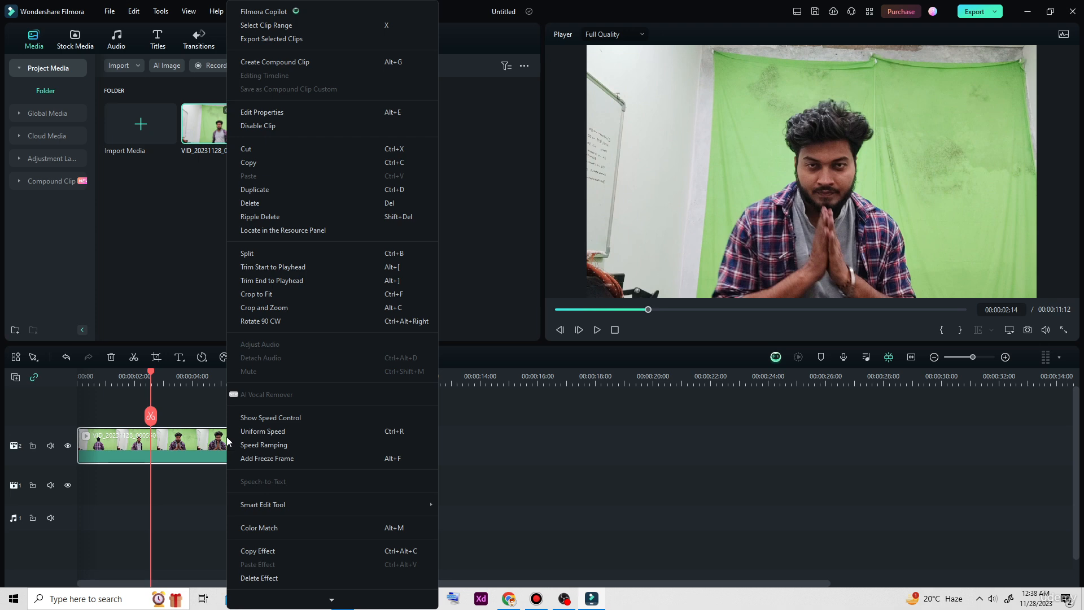
right_click(185, 445)
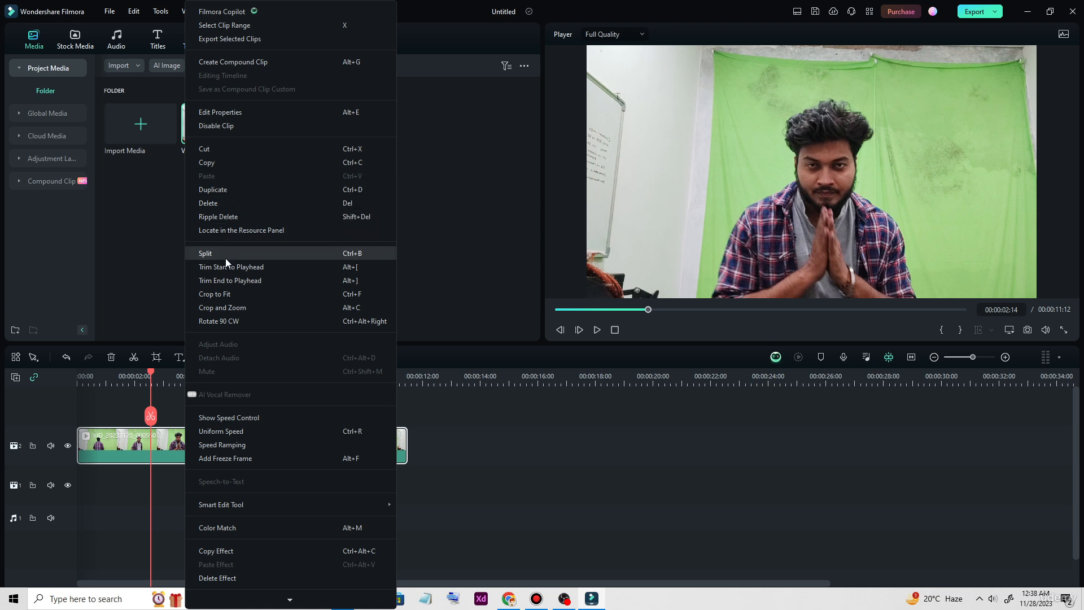
left_click(239, 306)
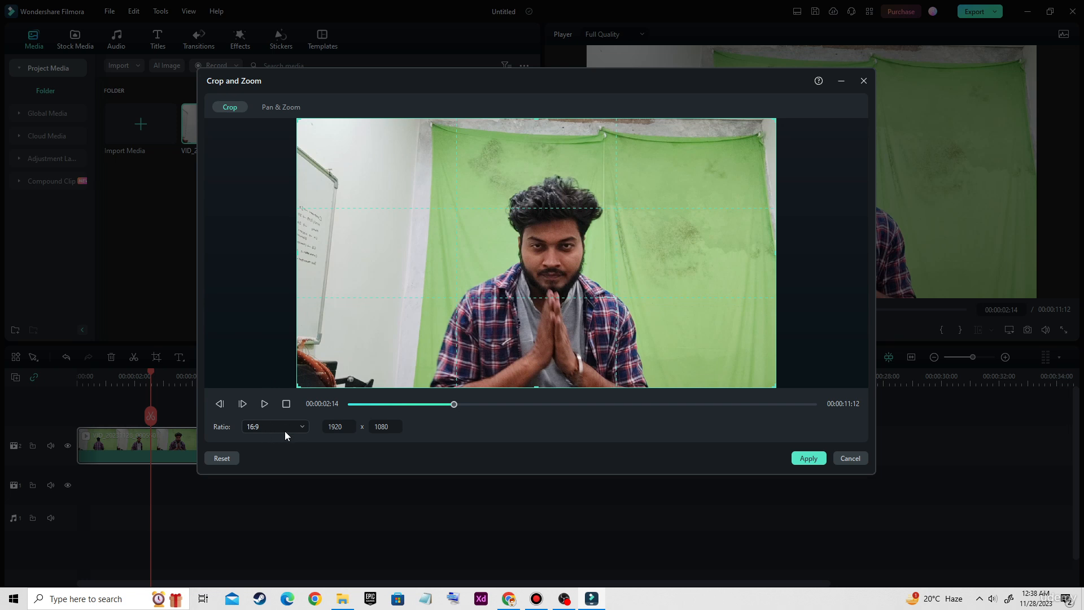
key("ctrl+alt+d")
left_click_drag(219, 410, 320, 444)
key("ctrl+alt+d")
left_click(295, 428)
left_click(282, 590)
Crop the frame to about 1319 x 1001 around the green backdrop, apply it, and scale the clip down in the player.
left_click_drag(297, 253, 433, 282)
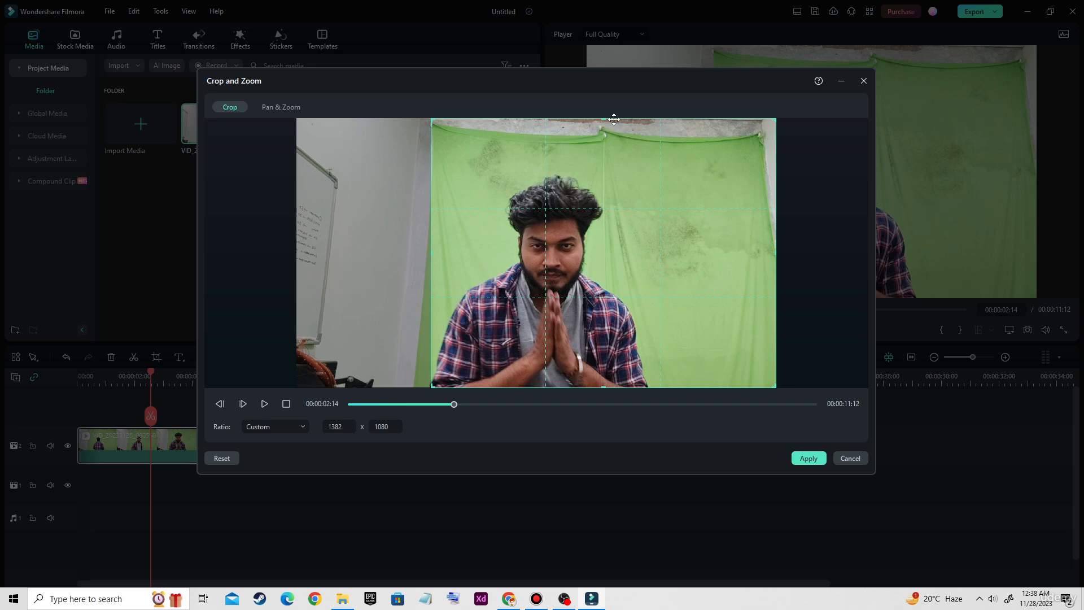
mouse_move(603, 119)
left_mouse_down()
mouse_move(604, 152)
mouse_move(605, 137)
left_mouse_up()
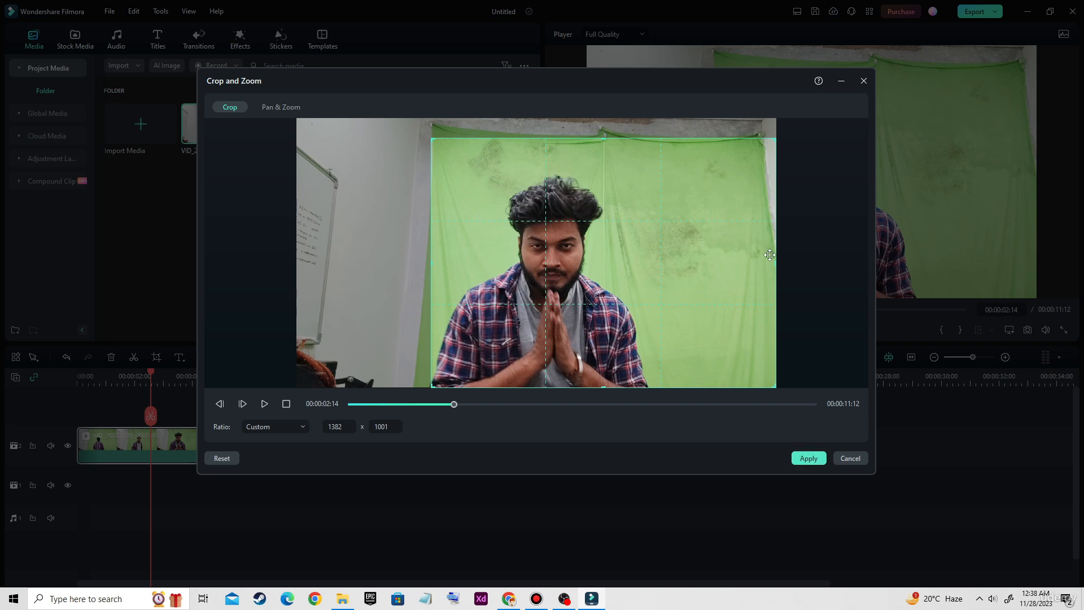
left_click_drag(775, 260, 761, 263)
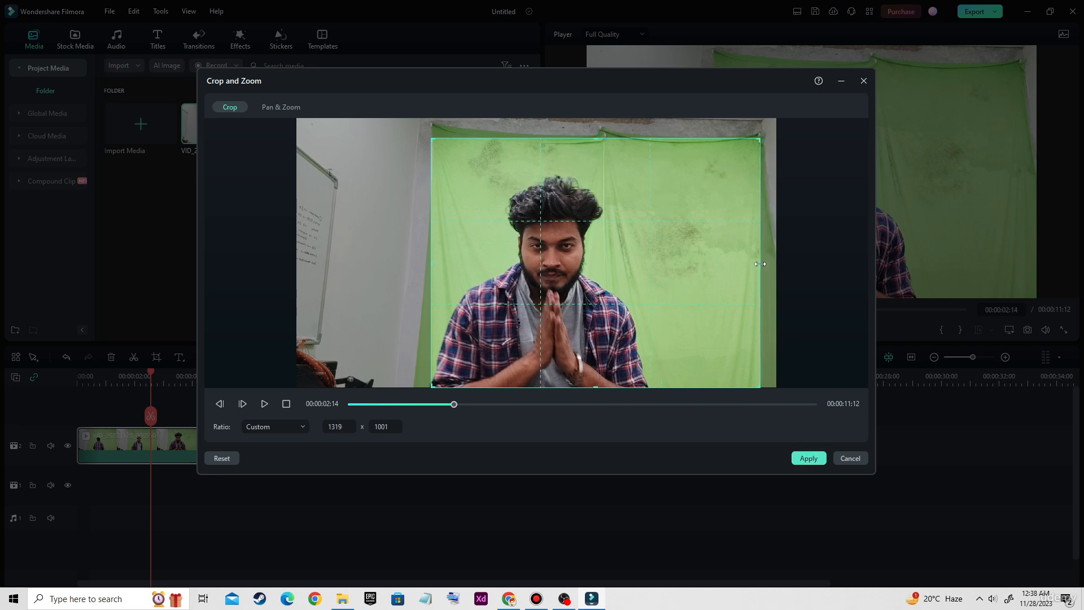
left_click(809, 458)
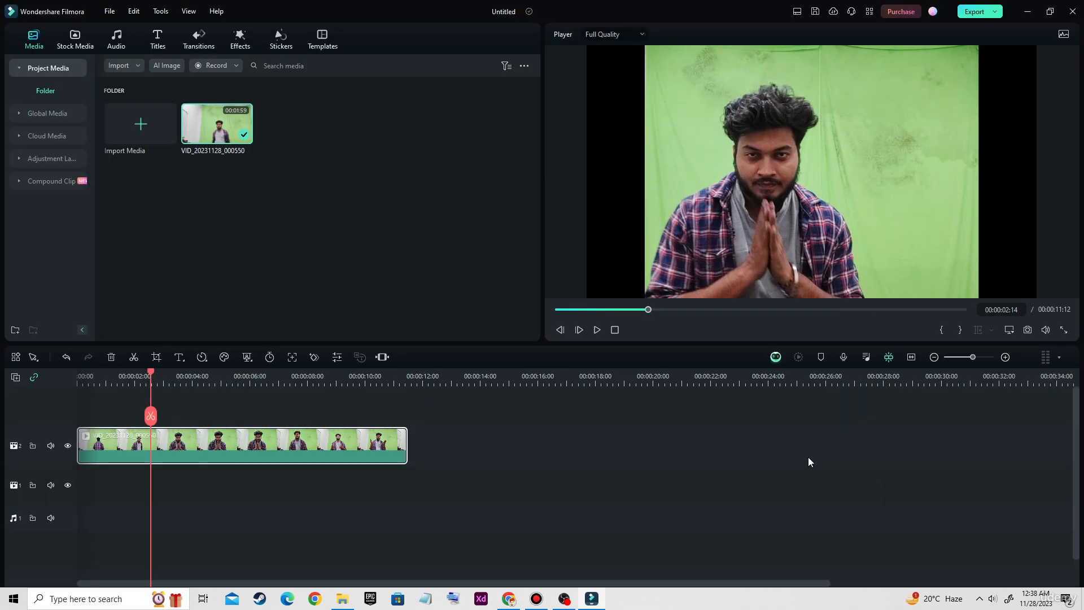
left_click(819, 187)
left_click_drag(978, 46, 877, 123)
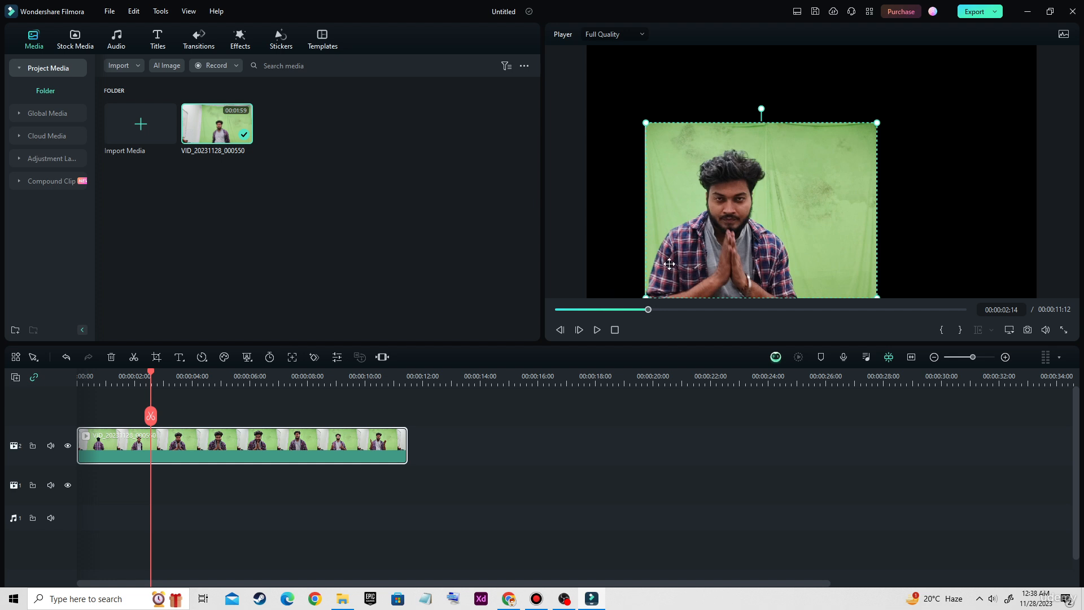
Open the Chroma Key settings for the cropped video clip.
right_click(277, 437)
left_click(277, 440)
key("ctrl+shift+d")
mouse_move(224, 333)
left_mouse_down()
mouse_move(236, 364)
mouse_move(267, 379)
left_mouse_up()
key("ctrl+shift+d")
key("ctrl+shift+d")
key("ctrl+shift+d")
left_click(246, 357)
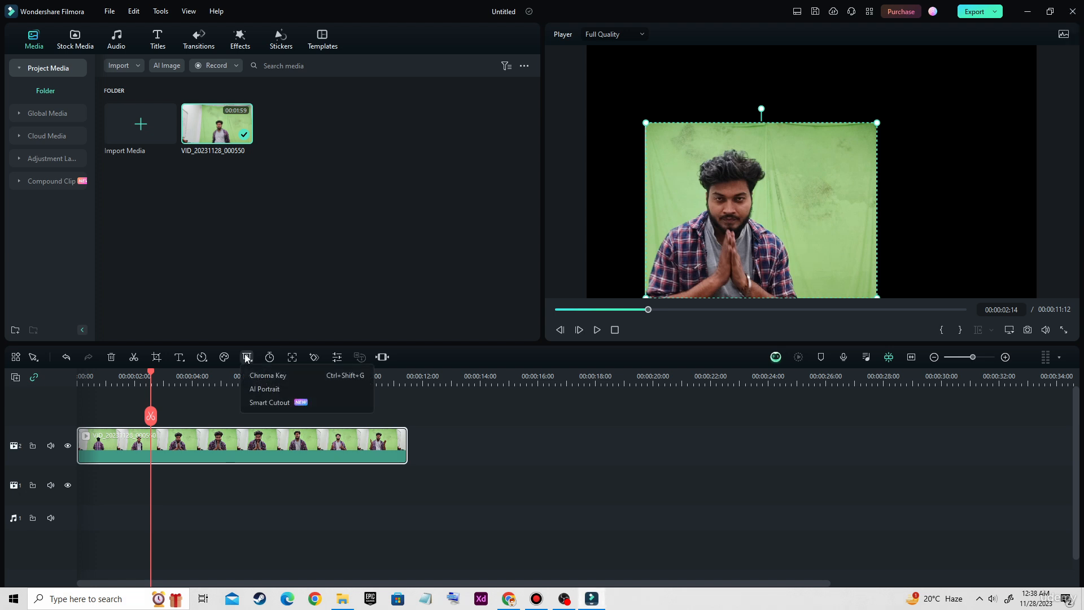
left_click(288, 375)
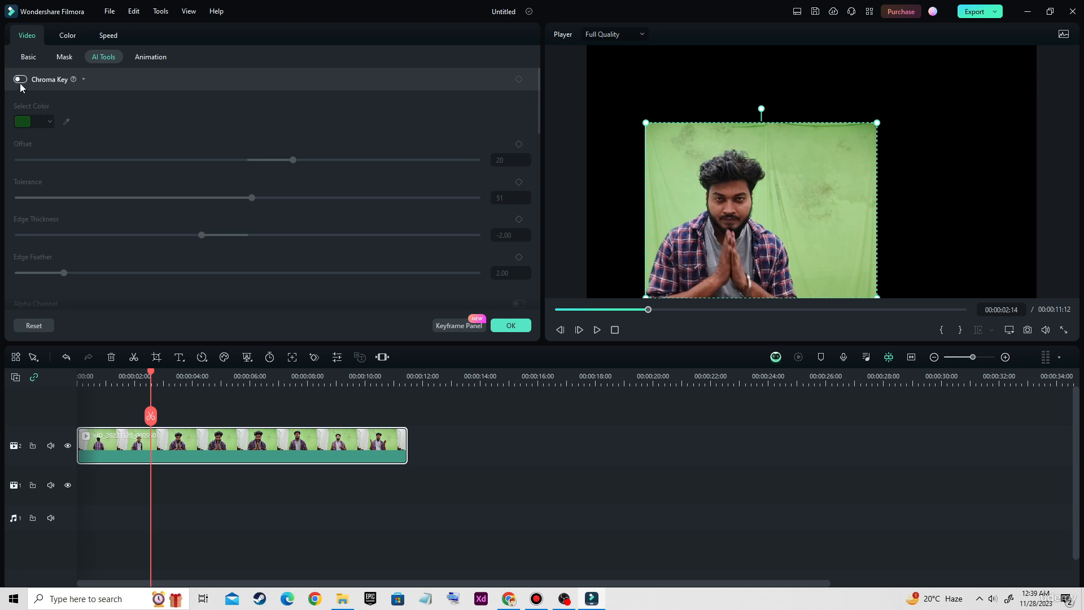
Enable Chroma Key on the clip and set its Offset to 23.
key("ctrl+shift+p")
left_click_drag(5, 63, 87, 94)
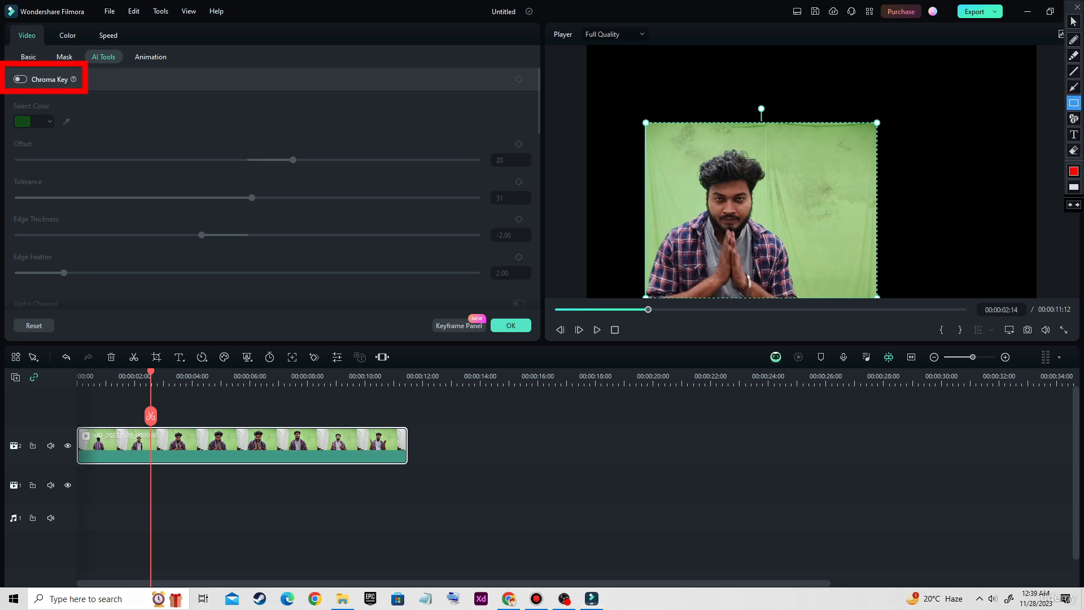
key("ctrl+shift+p")
left_click(21, 79)
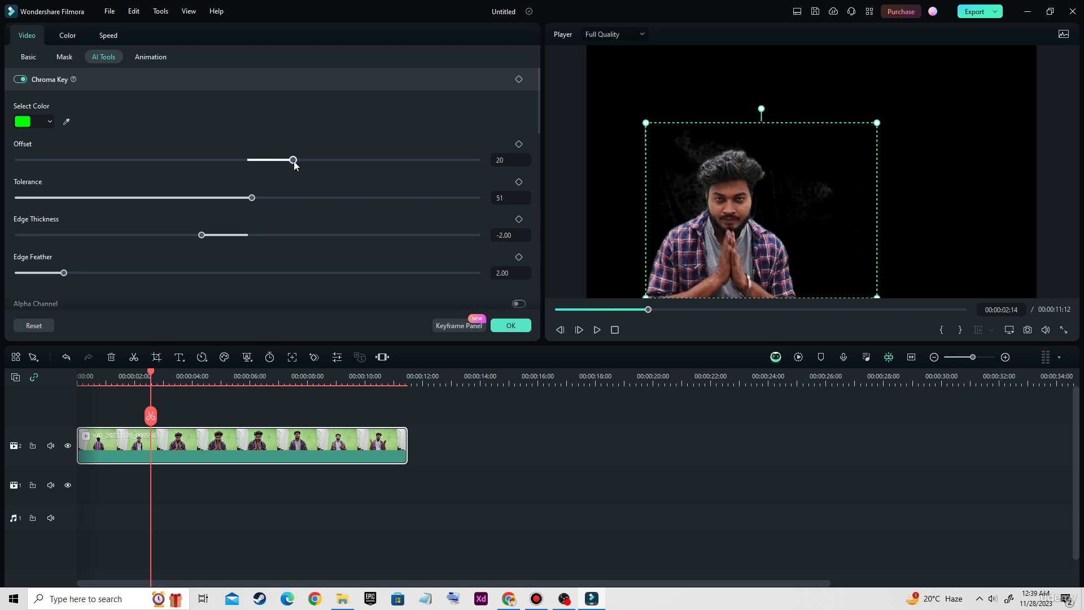
left_click_drag(294, 162, 302, 163)
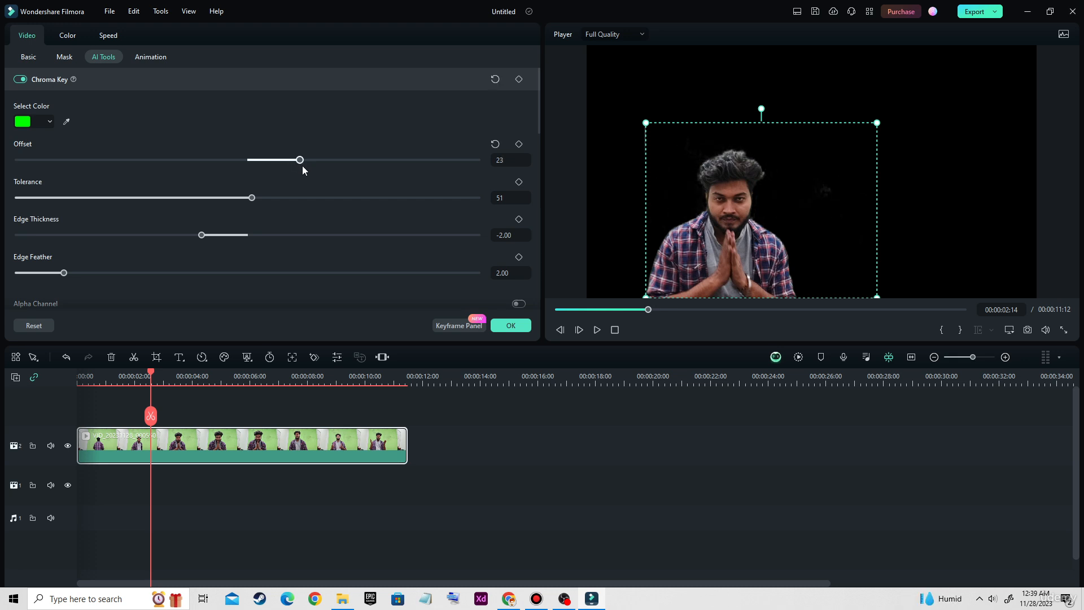
Enlarge the keyed clip in the player and reposition it along the frame's lower edge, slightly right of centre.
left_click_drag(727, 277, 735, 227)
left_click_drag(898, 248, 970, 286)
left_click_drag(785, 242, 810, 232)
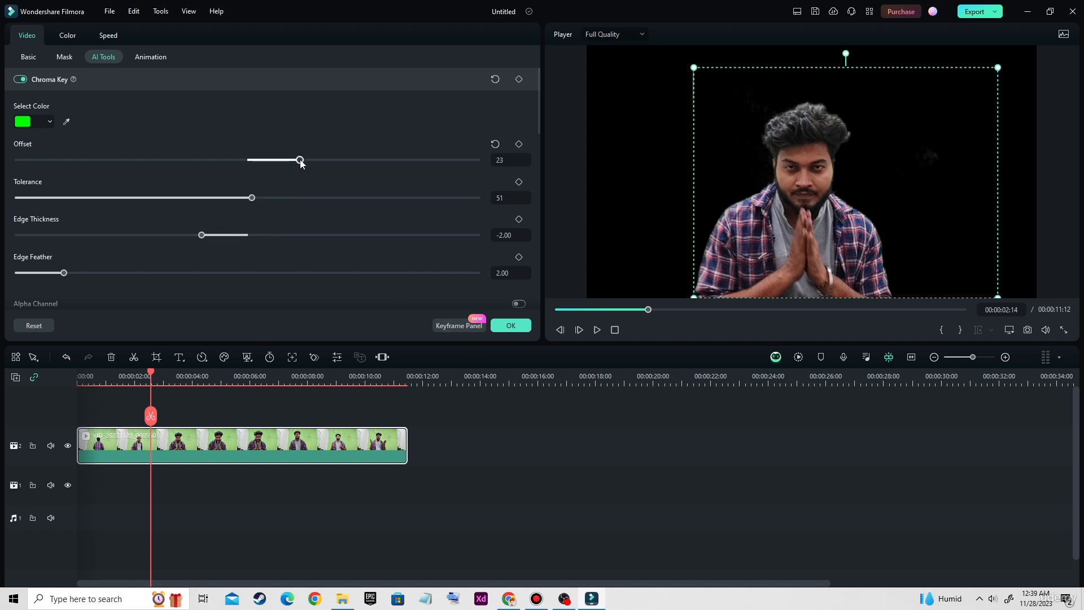
Set the Chroma Key Offset to 26 and accept the clip settings.
mouse_move(300, 160)
left_mouse_down()
mouse_move(231, 167)
mouse_move(308, 170)
left_mouse_up()
scroll(435, 265, "down", 1)
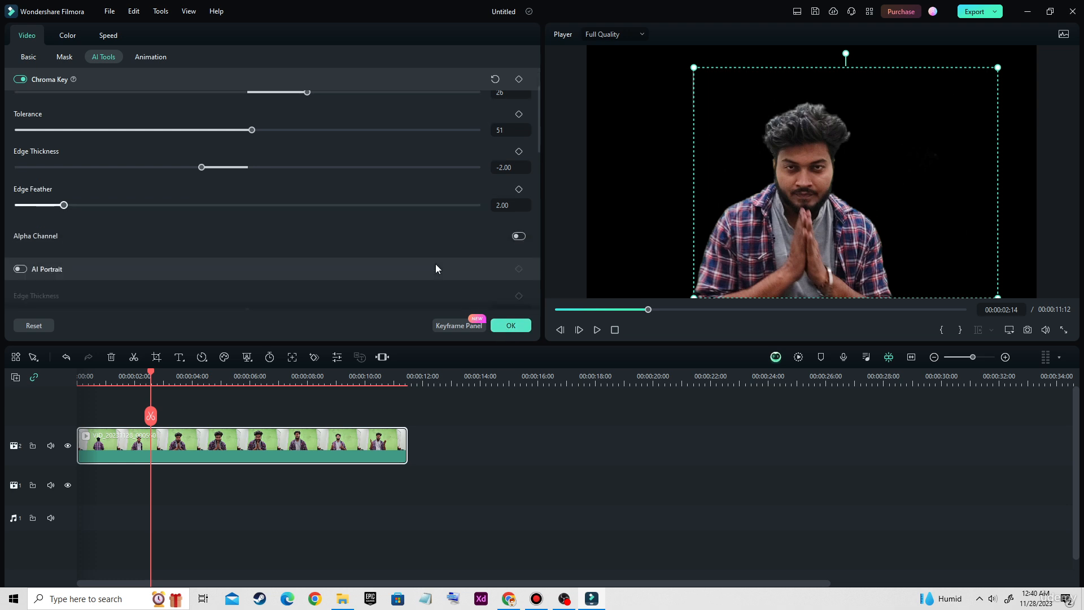
left_click(511, 326)
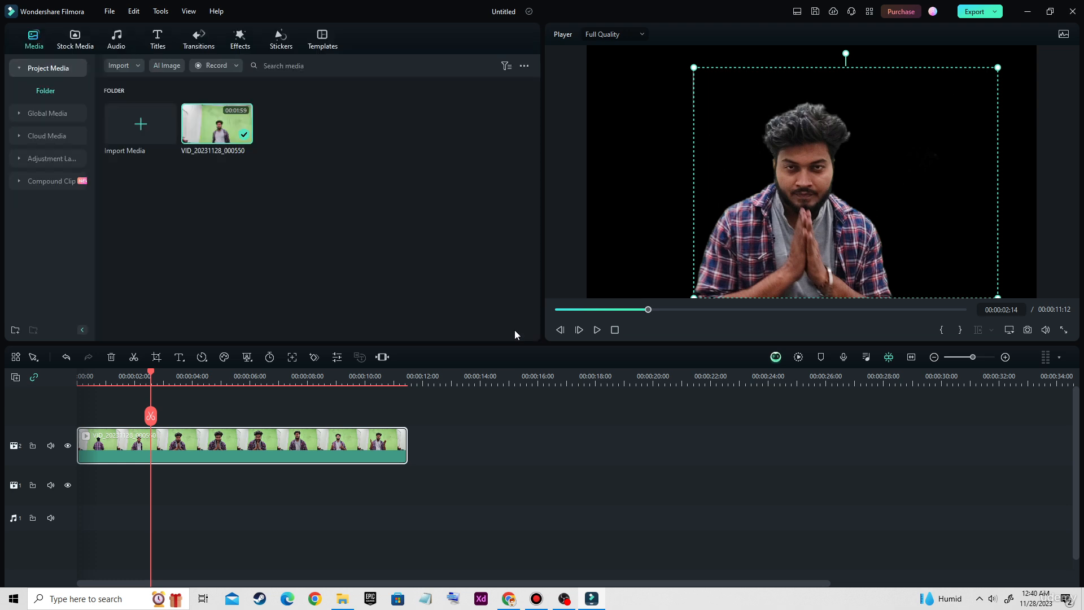
Show the Trending collection in the stock media library.
mouse_move(834, 229)
left_mouse_down()
mouse_move(846, 228)
mouse_move(834, 228)
left_mouse_up()
left_click(79, 43)
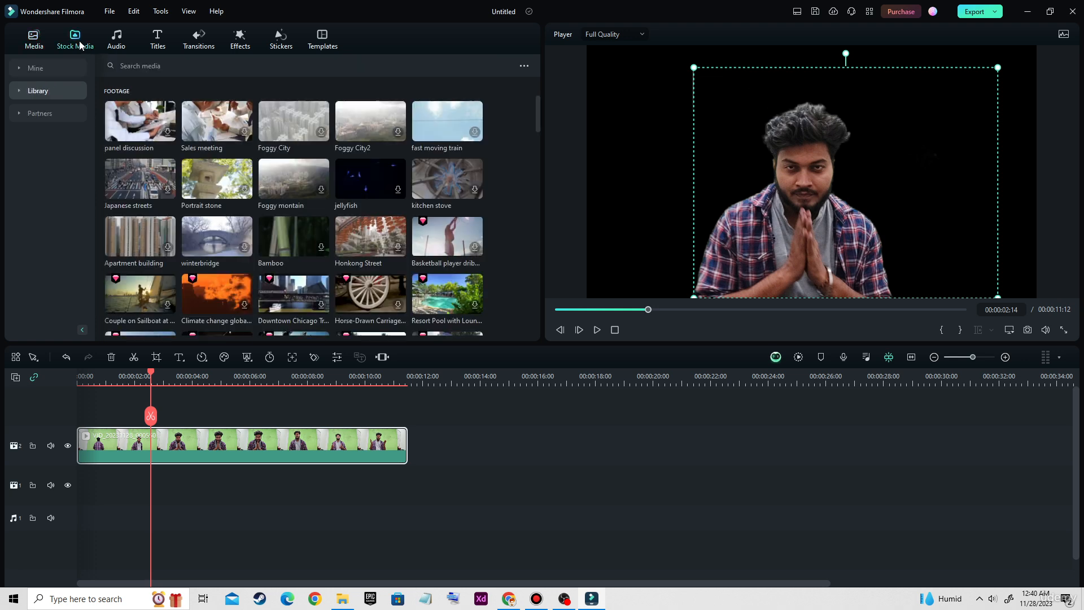
left_click(41, 70)
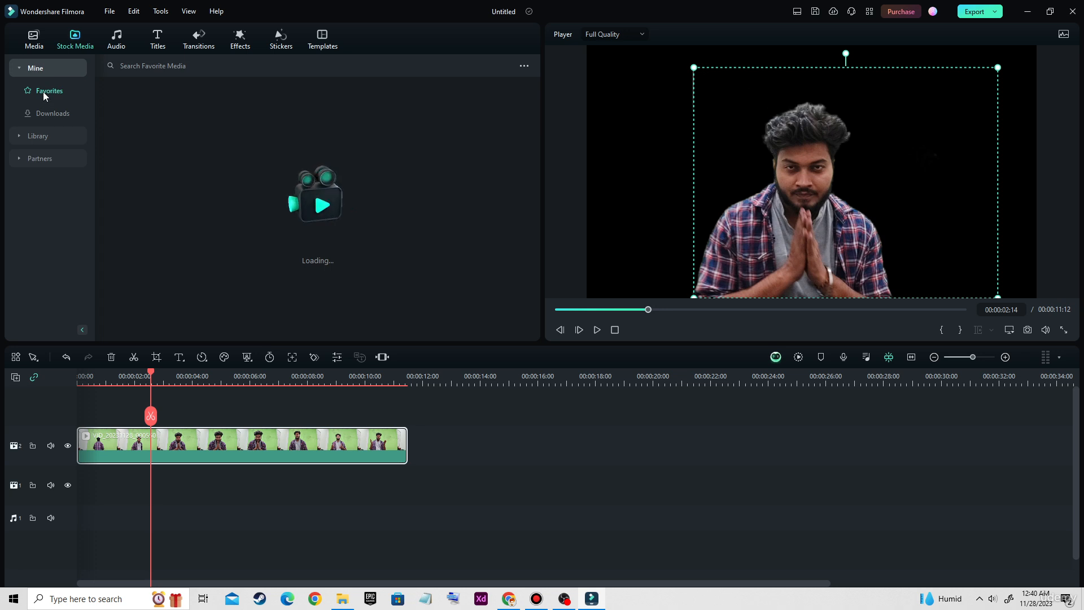
left_click(34, 39)
left_click(77, 42)
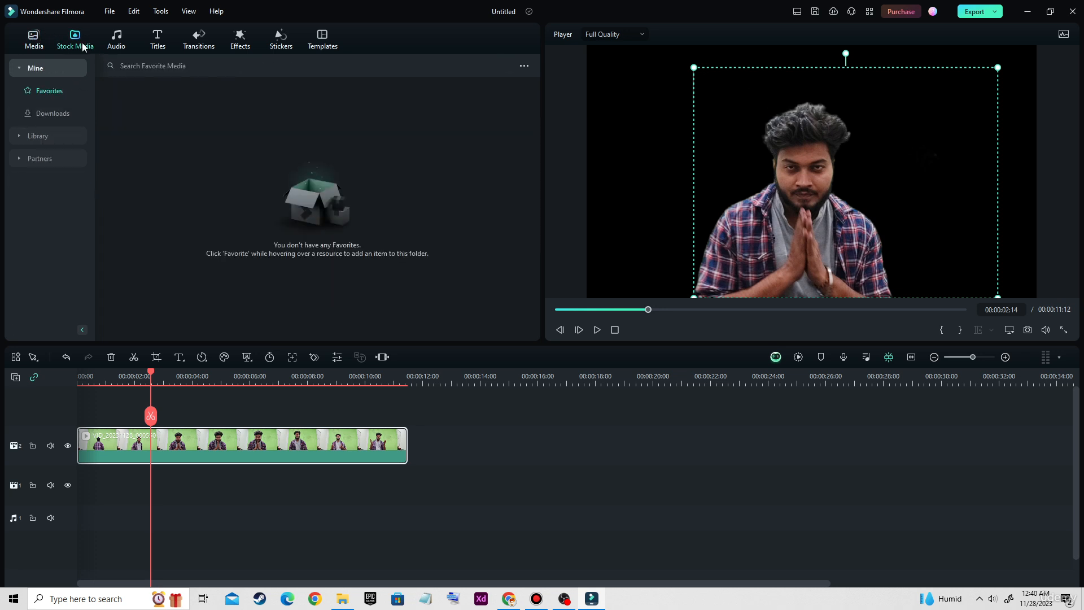
left_click(28, 137)
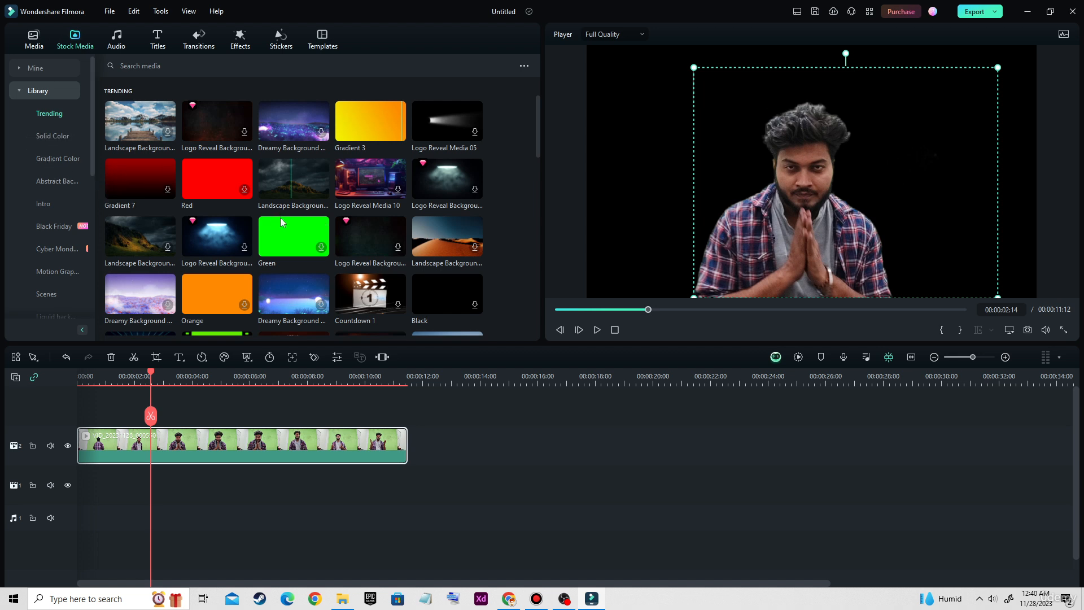
Preview backgrounds, place Gradient 3 at the start of the track beneath the keyed clip, and extend it to the keyed clip's end.
left_click(351, 247)
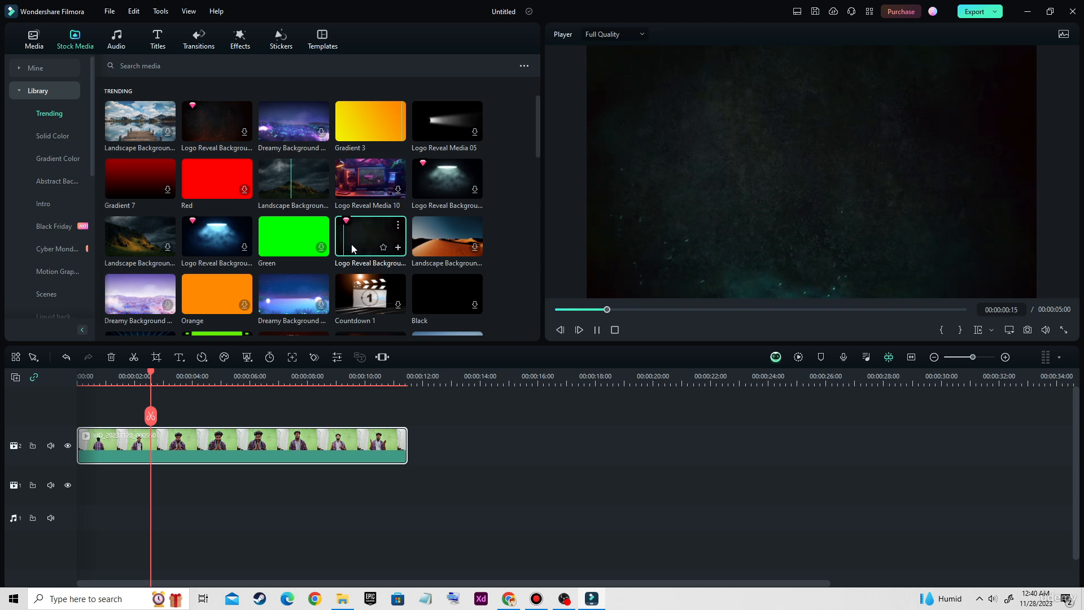
left_click(360, 118)
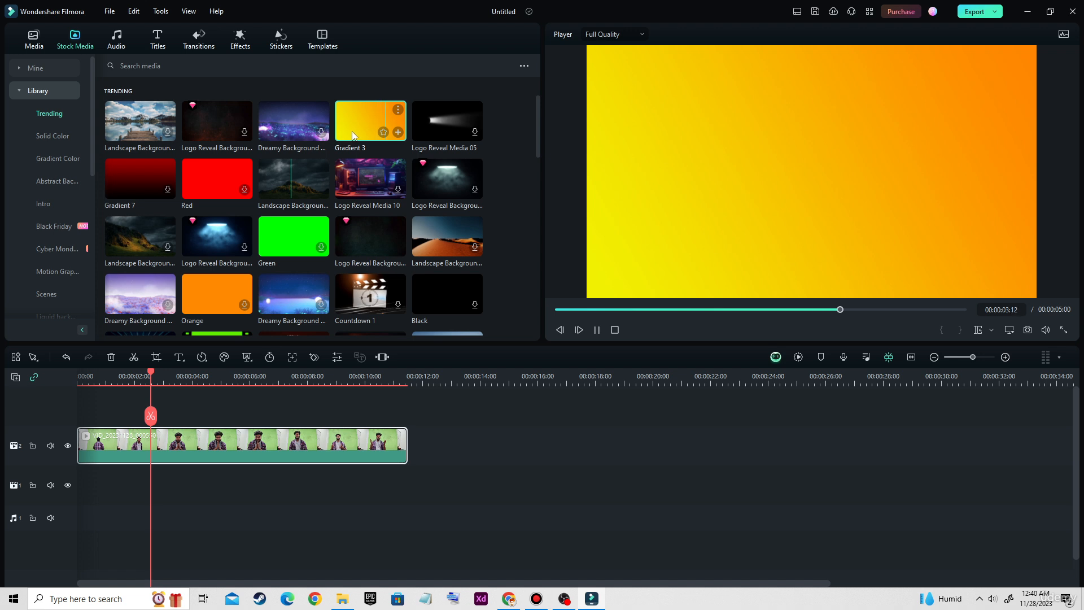
left_click_drag(357, 124, 85, 489)
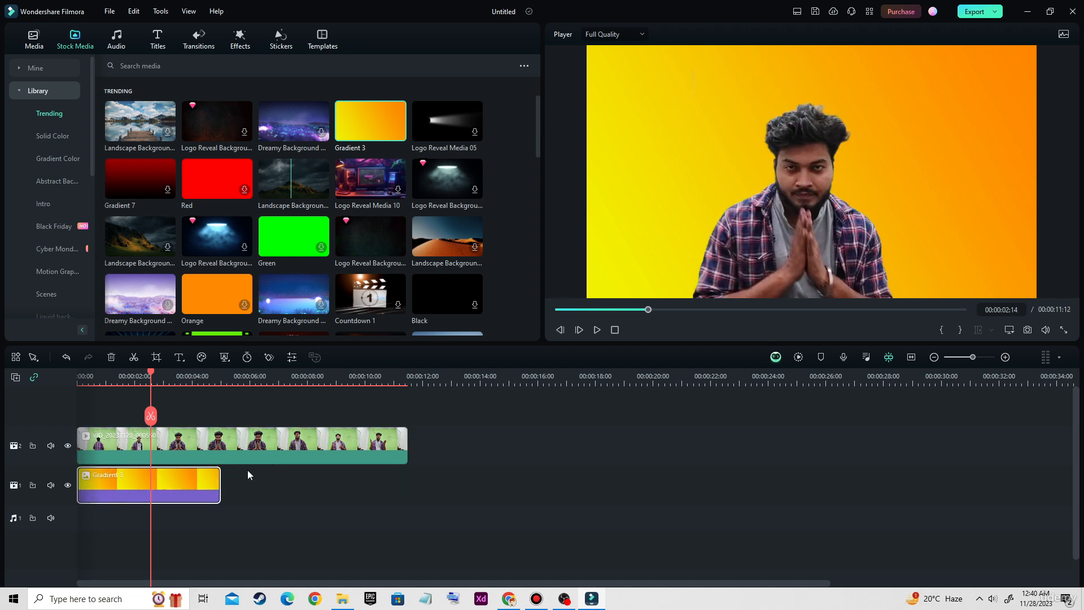
left_click_drag(219, 480, 407, 484)
Play the composite from the start to check the keying, and delete the Gradient 3 background clip.
left_click(558, 310)
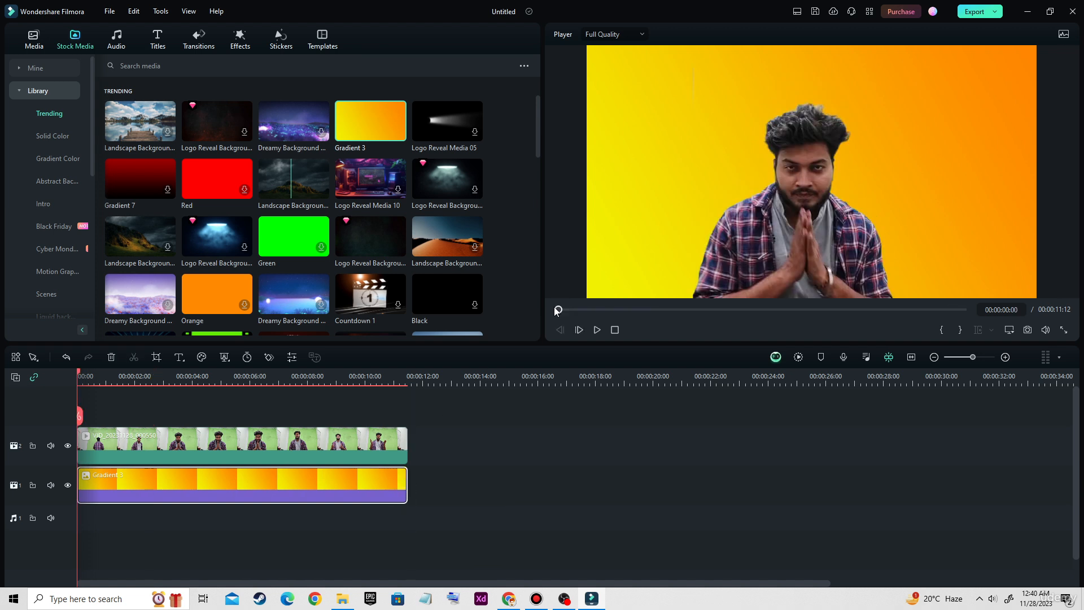
left_click(596, 330)
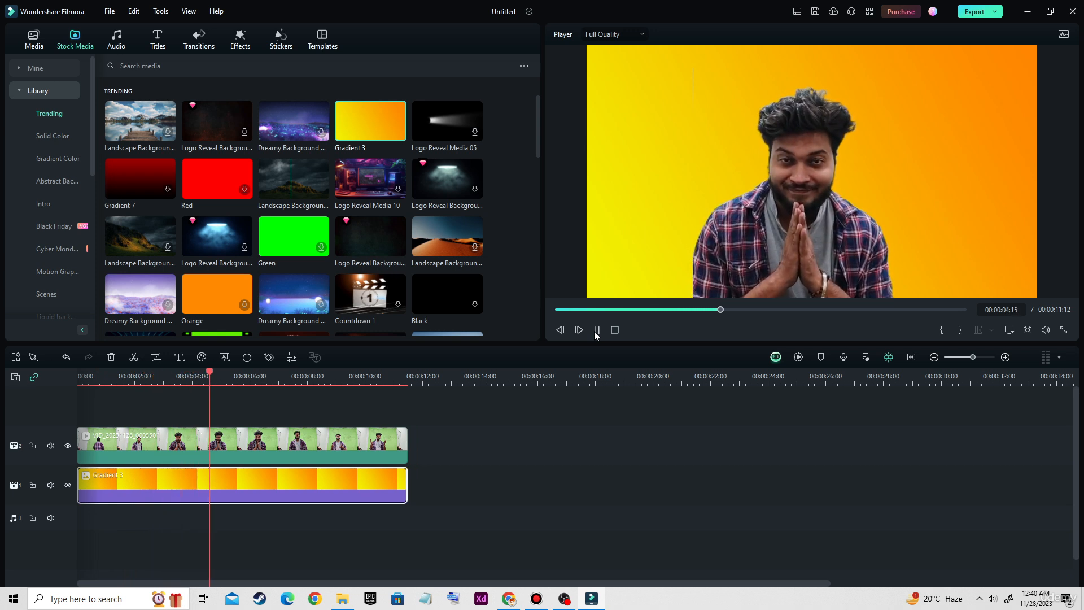
left_click(596, 331)
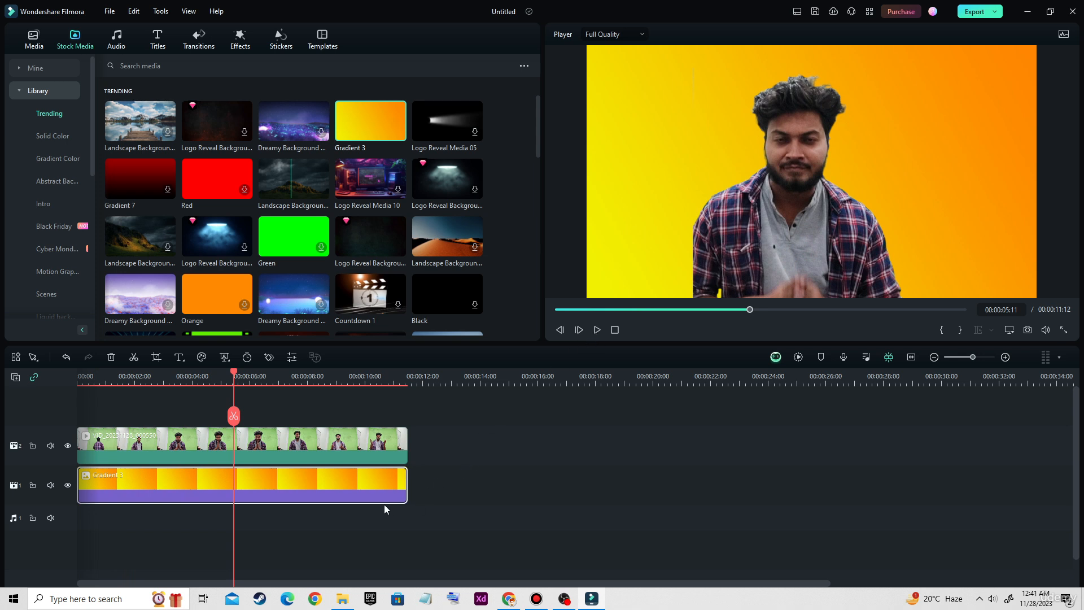
key("Delete")
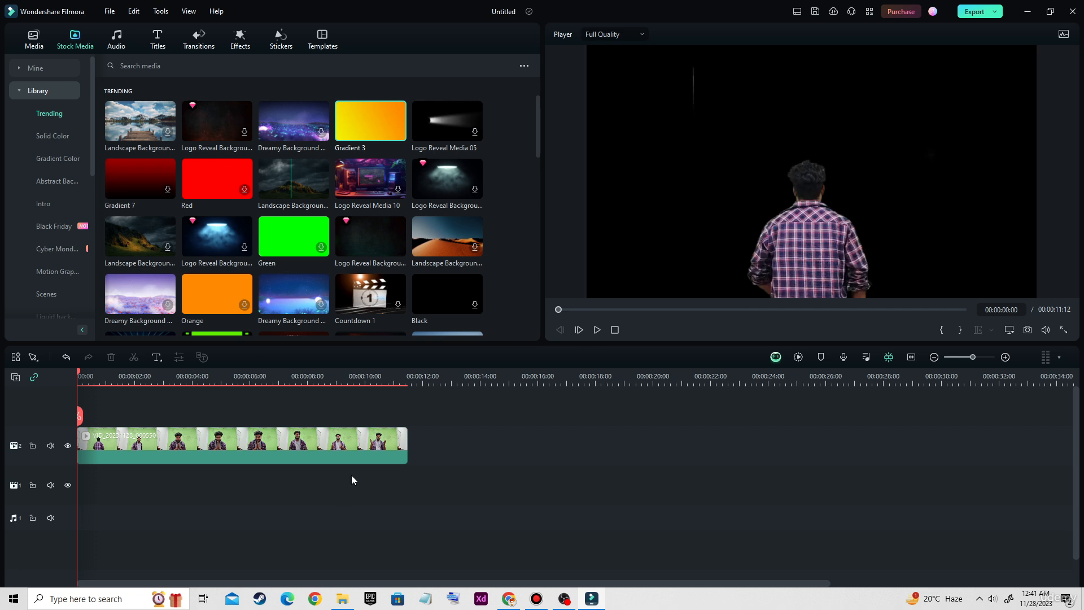
left_click_drag(562, 311, 500, 320)
Browse the Trending backgrounds and place Logo Reveal Backgrounds Media 04 at the start of the track beneath the keyed clip.
scroll(421, 213, "down", 3)
scroll(422, 214, "down", 5)
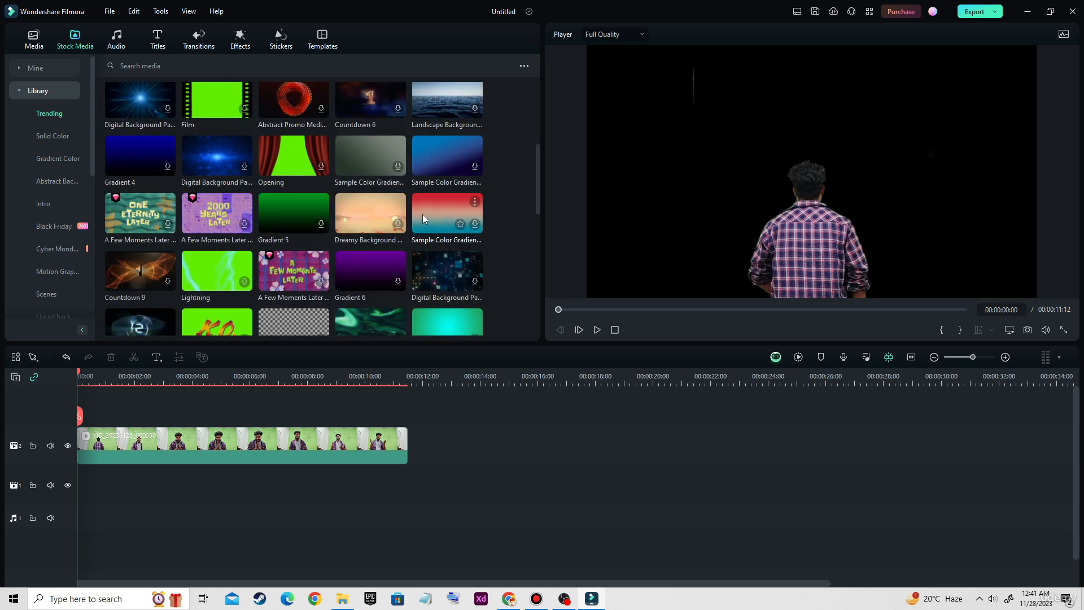
scroll(422, 214, "down", 3)
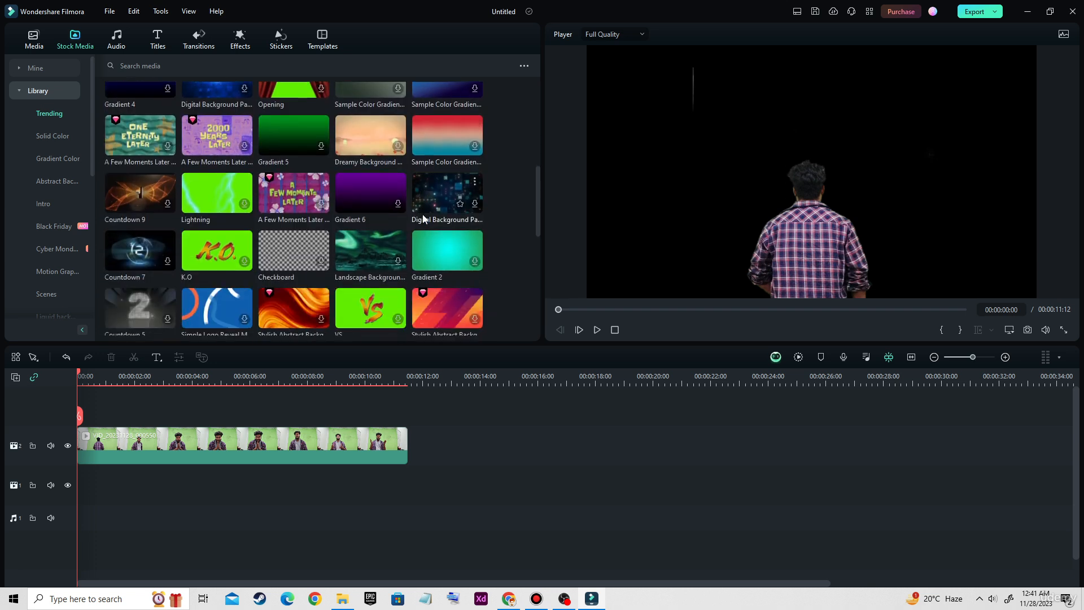
scroll(423, 214, "down", 10)
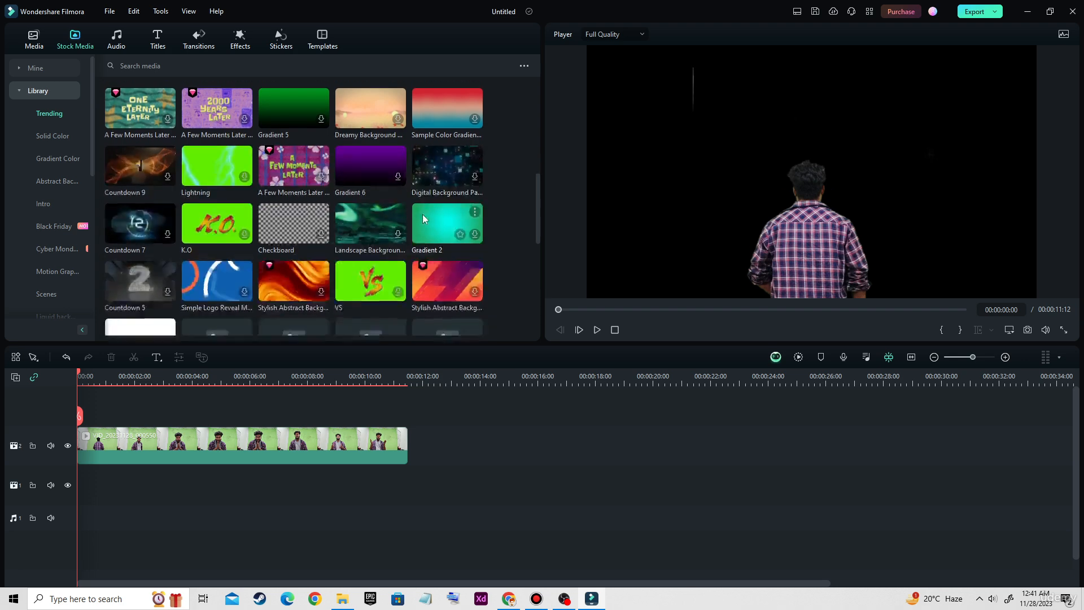
scroll(423, 215, "up", 20)
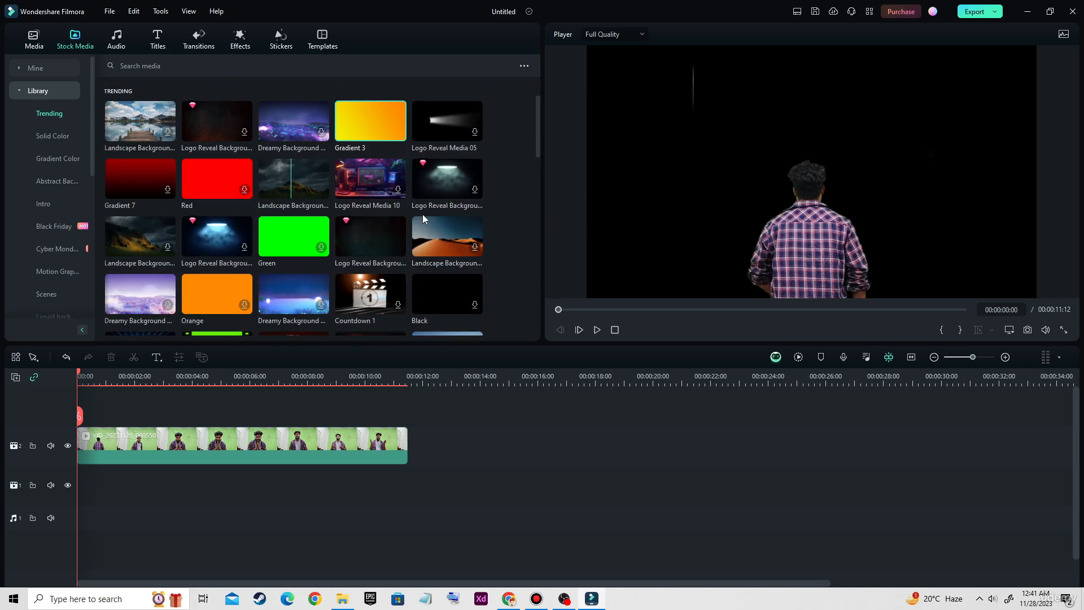
left_click(441, 193)
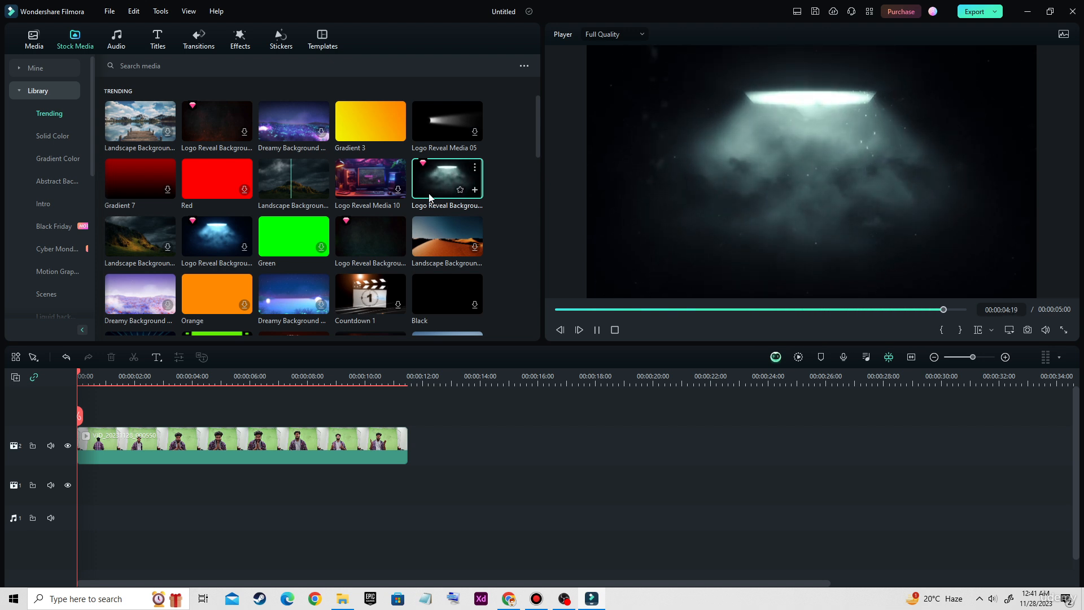
left_click_drag(434, 181, 99, 490)
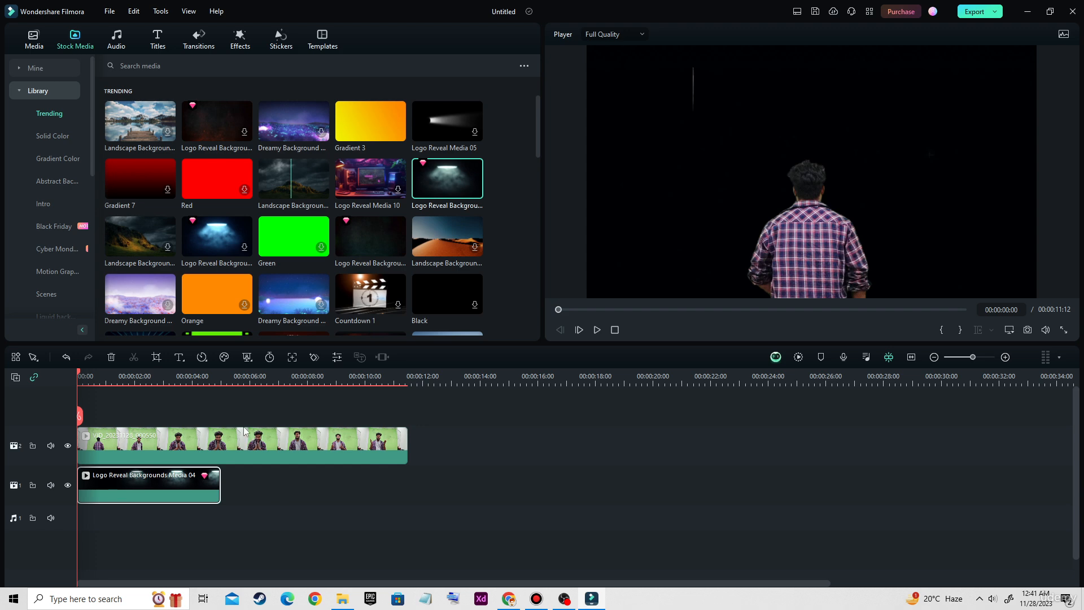
Tighten the keyed clip's crop from its left edge to 1292 x 1001 and apply it.
left_click(214, 454)
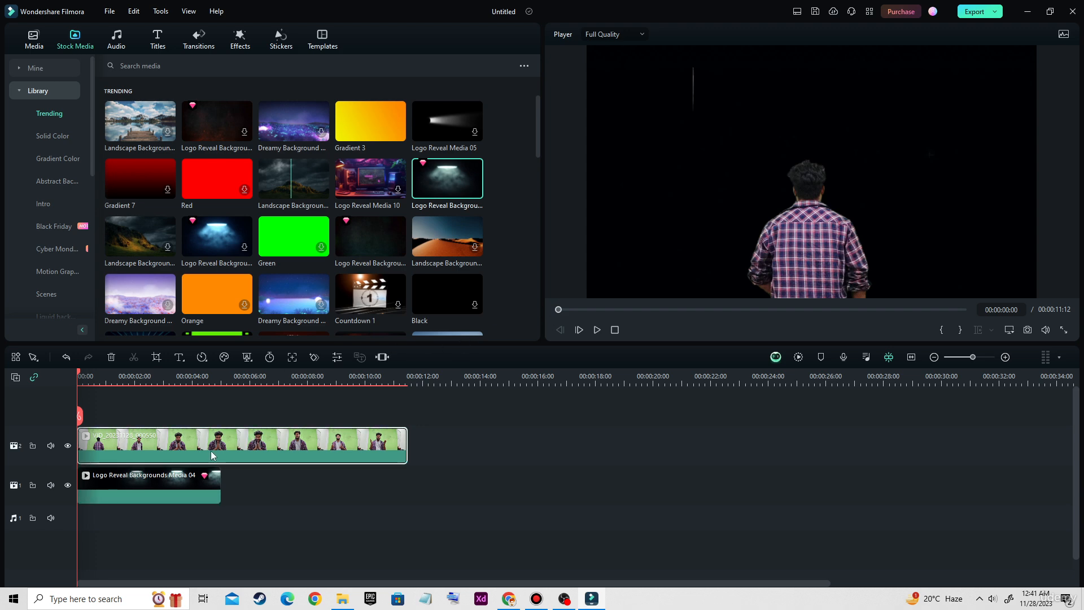
right_click(211, 451)
left_click(262, 312)
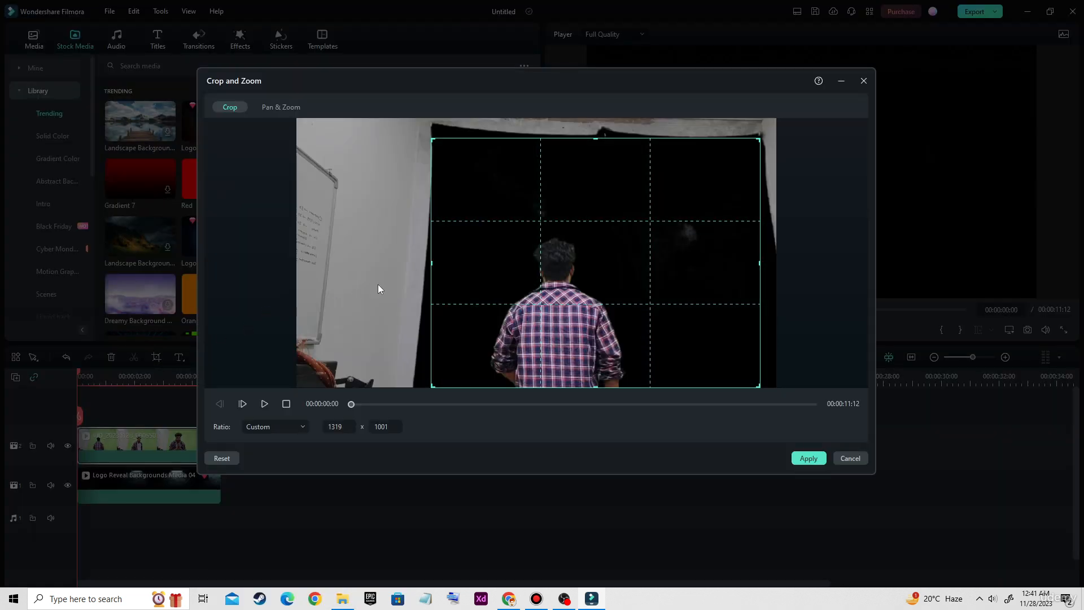
left_click_drag(431, 269, 439, 265)
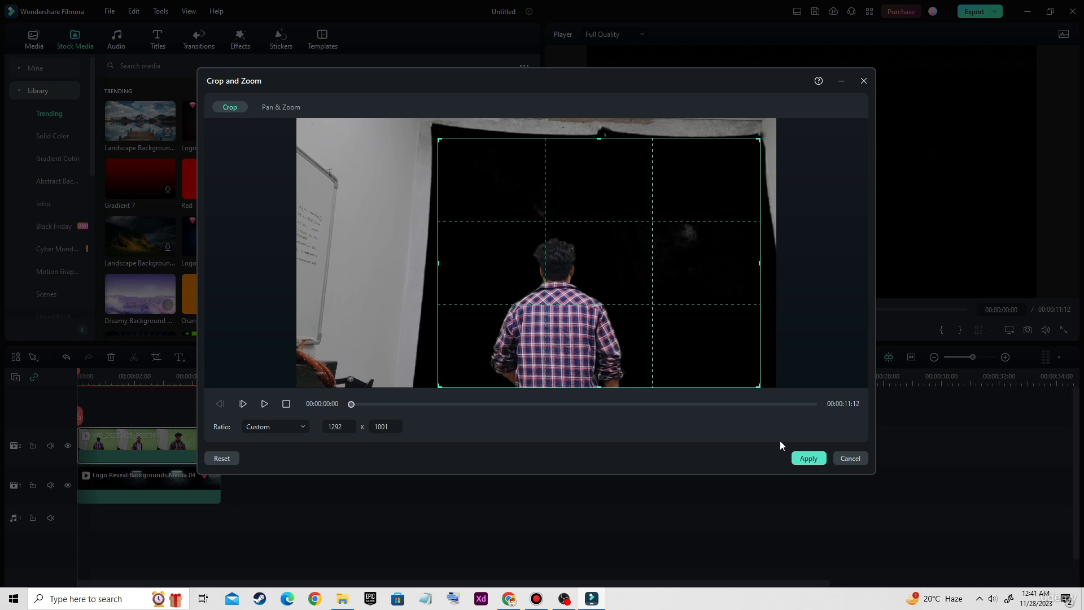
left_click(806, 458)
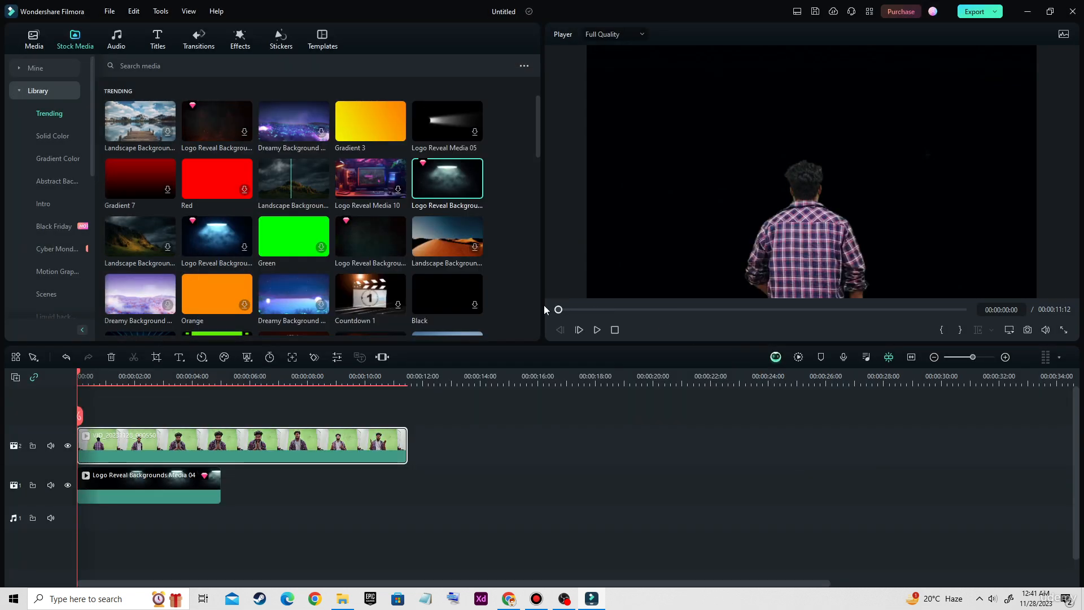
Play the composite from the start to check the new background, and bring the playhead to 00:00:02:14.
left_click(598, 330)
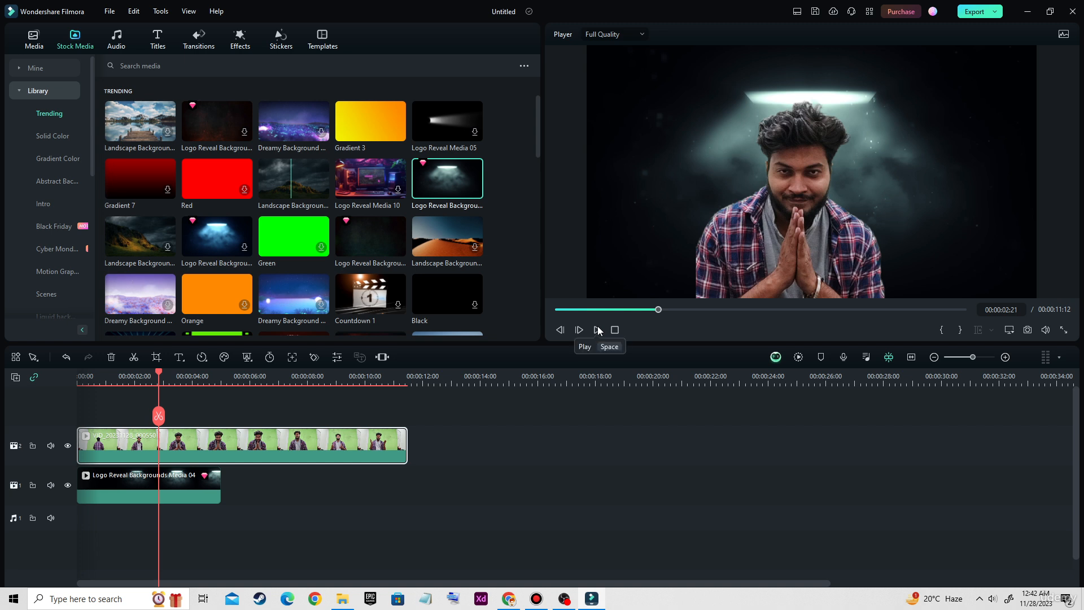
left_click_drag(658, 310, 648, 331)
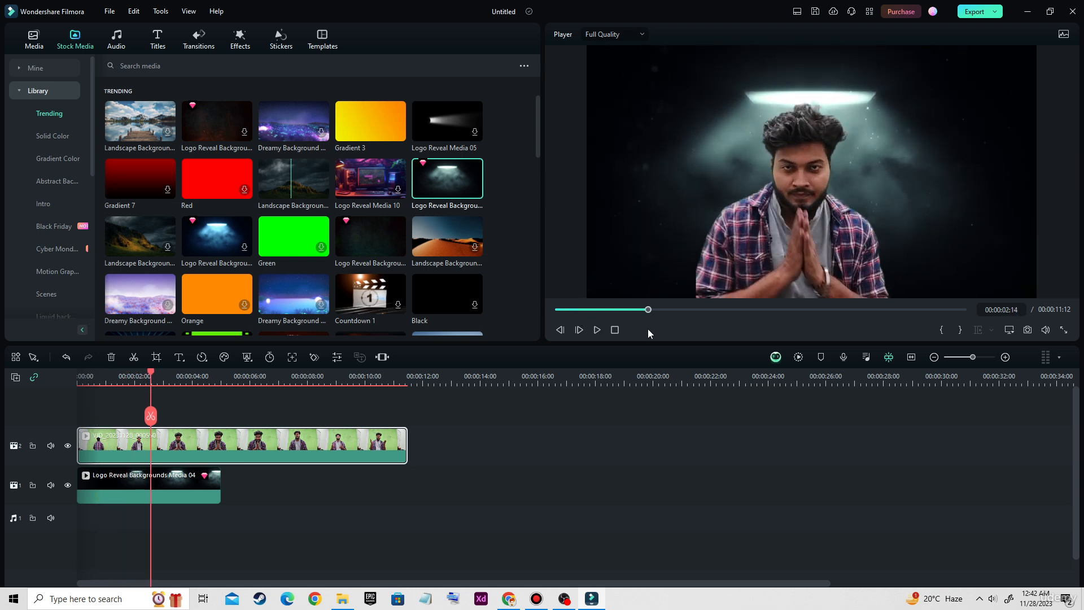
left_click(649, 330)
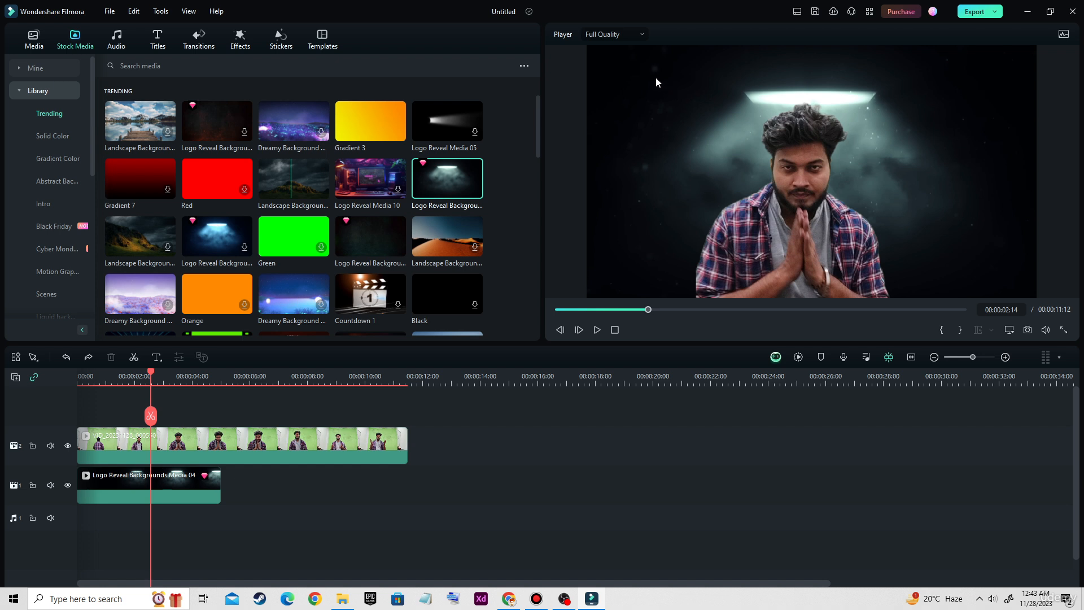
key("ctrl+alt+g")
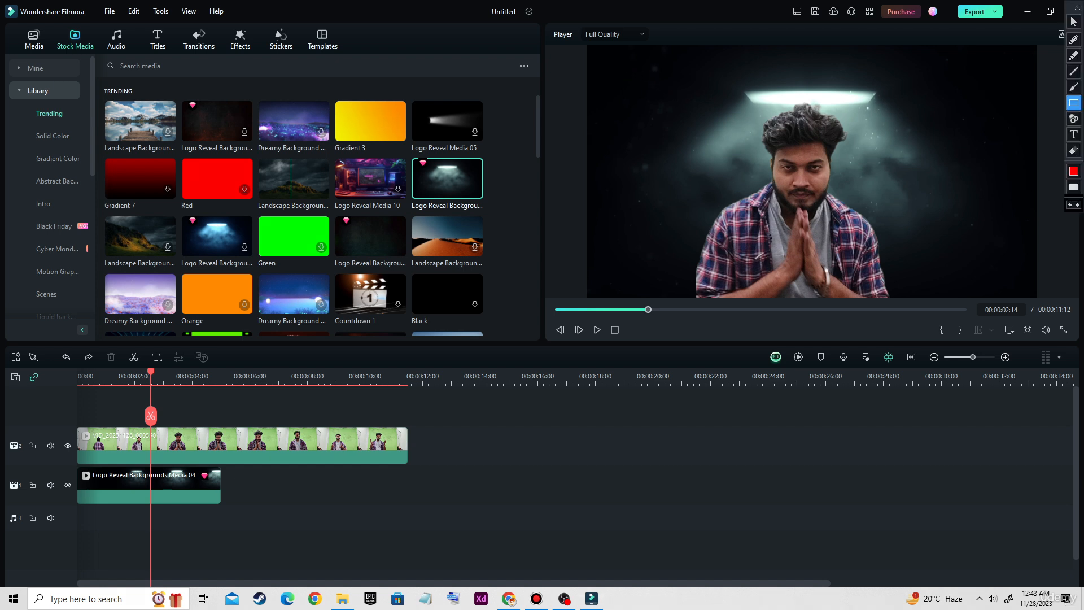
mouse_move(592, 44)
left_mouse_down()
mouse_move(640, 100)
mouse_move(799, 225)
mouse_move(1041, 295)
left_mouse_up()
mouse_move(693, 90)
left_mouse_down()
mouse_move(743, 194)
mouse_move(825, 259)
mouse_move(881, 282)
left_mouse_up()
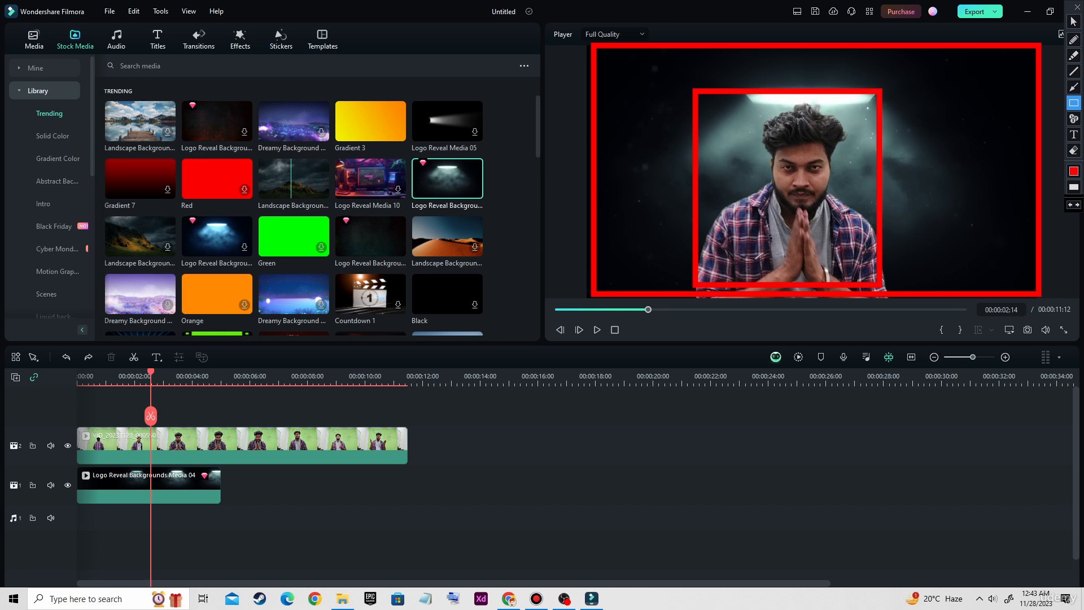
key("Escape")
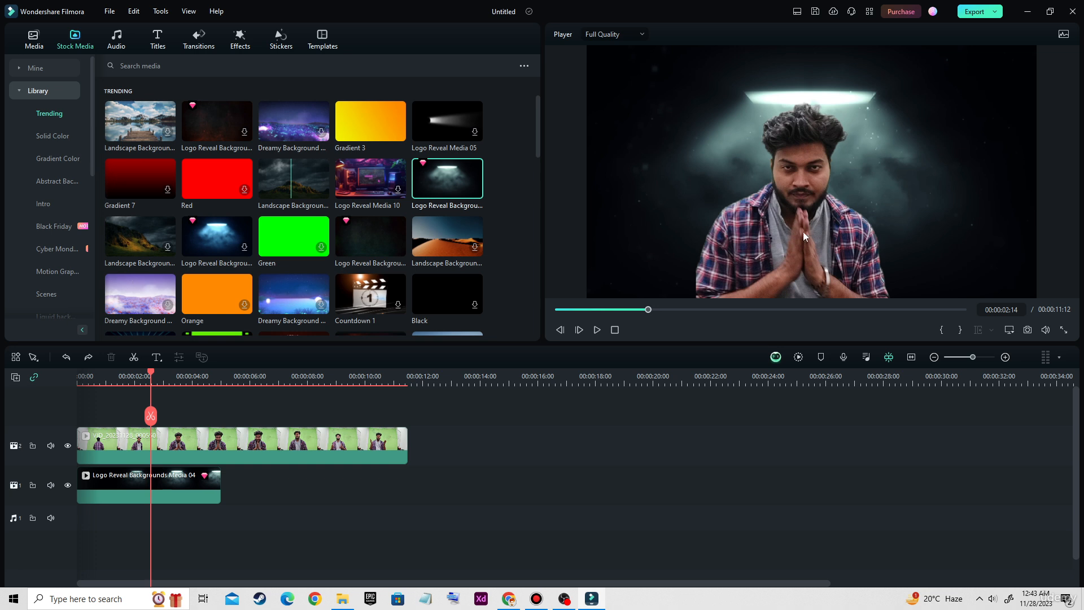
left_click(207, 444)
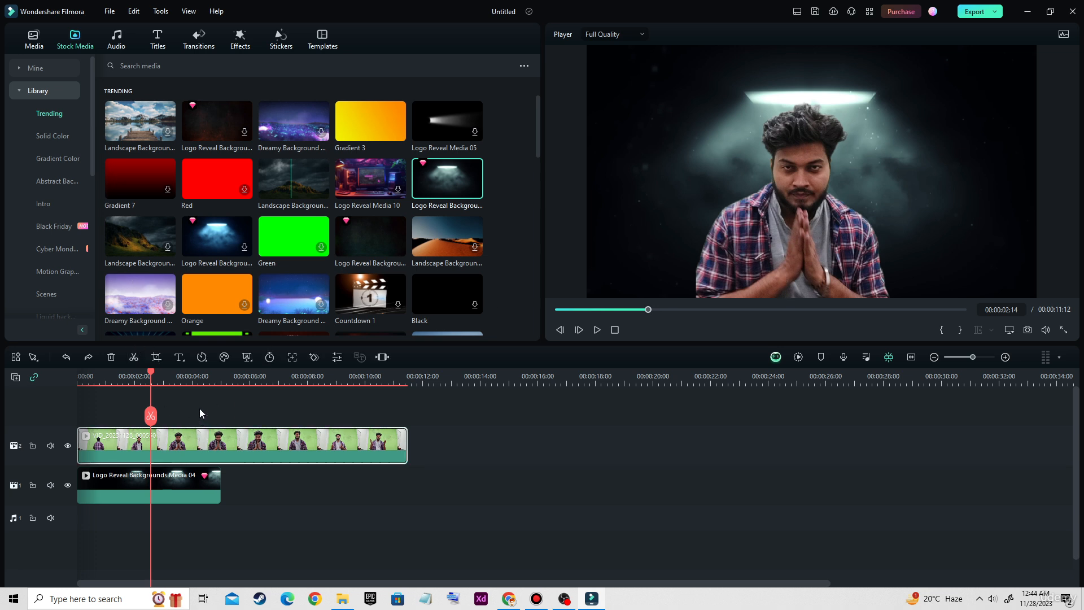
key("ctrl+shift+d")
mouse_move(198, 406)
left_mouse_down()
mouse_move(231, 441)
mouse_move(475, 456)
left_mouse_up()
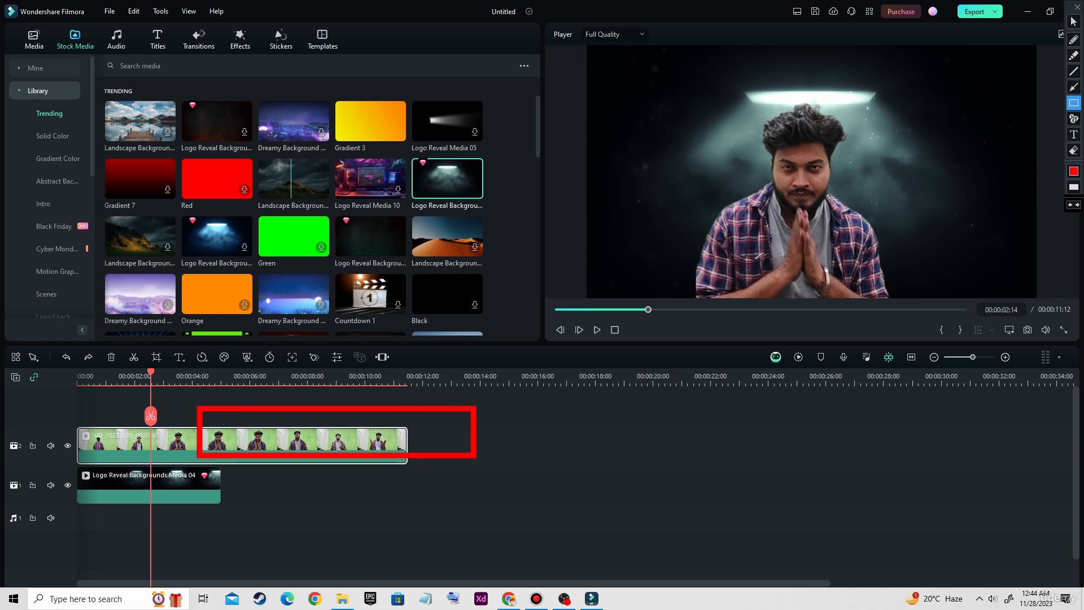
key("ctrl+shift+d")
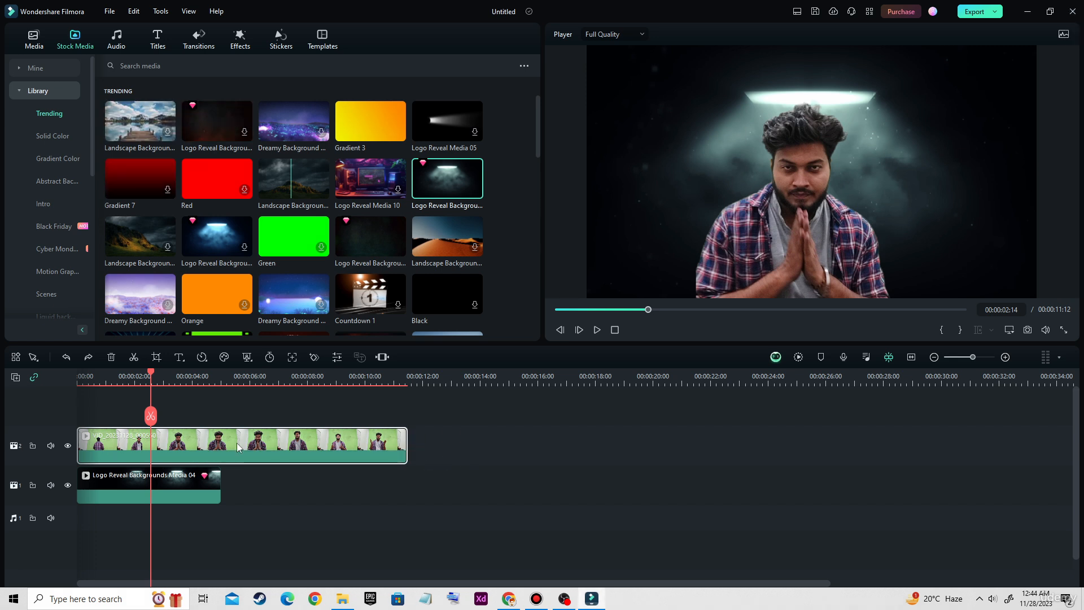
key("ctrl+shift+d")
mouse_move(198, 404)
left_mouse_down()
mouse_move(279, 461)
mouse_move(408, 461)
left_mouse_up()
key("ctrl+shift+d")
Open the keyed clip's basic color adjustments, try the vignette presets one after another, and choose Vignette 10.
double_click(283, 446)
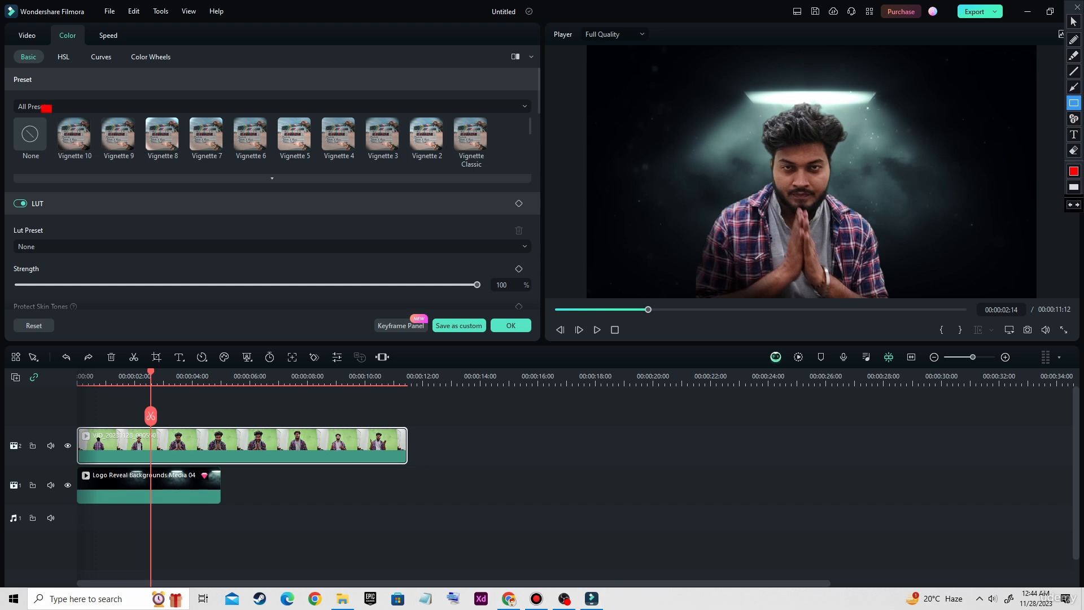
mouse_move(43, 105)
left_mouse_down()
mouse_move(327, 173)
mouse_move(477, 168)
left_mouse_up()
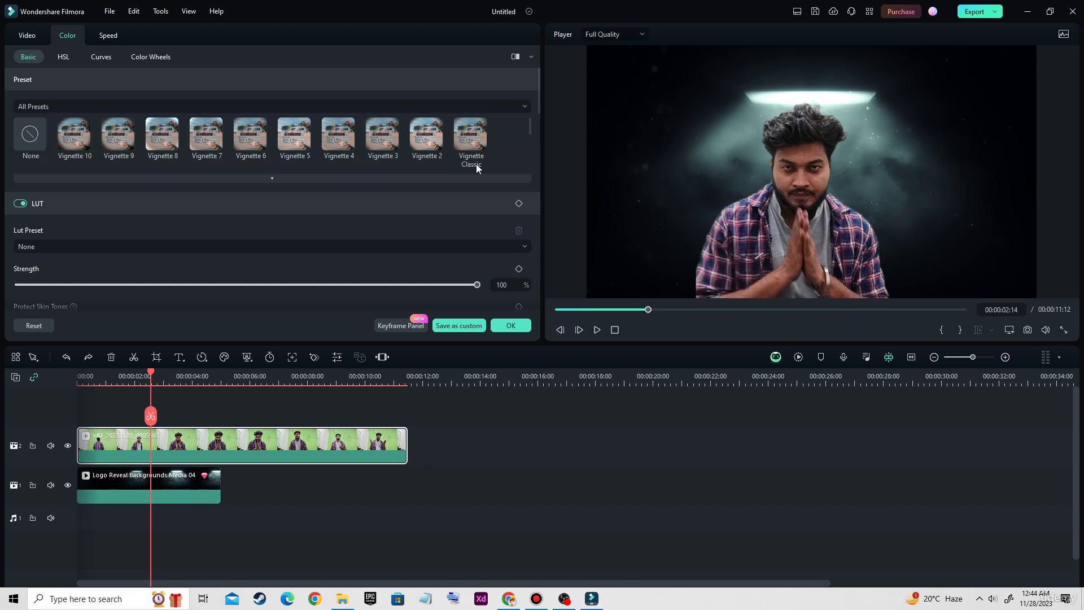
left_click(66, 147)
left_click(117, 145)
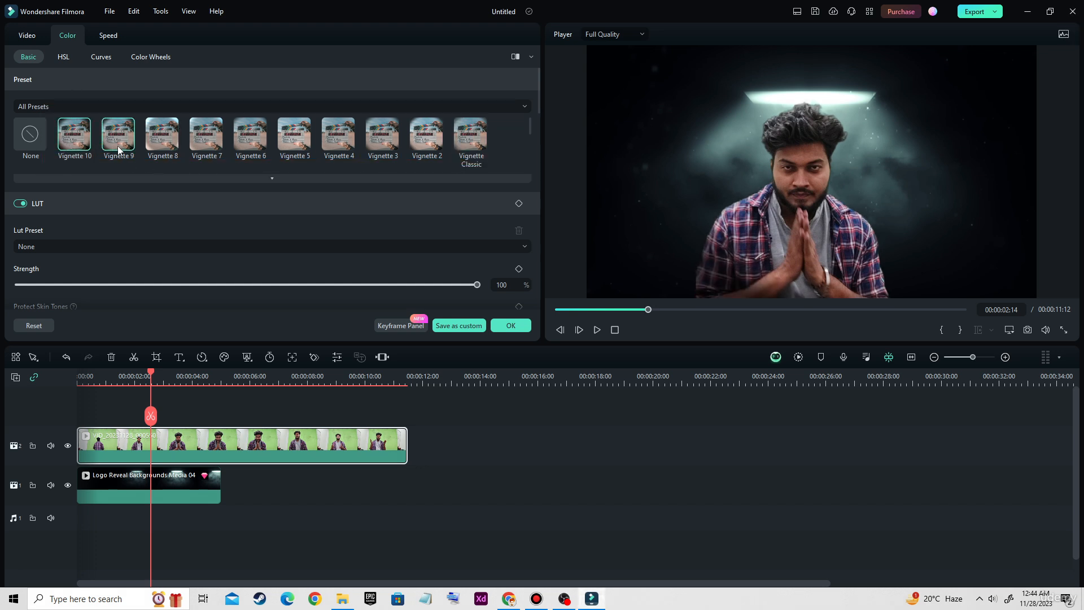
left_click(152, 145)
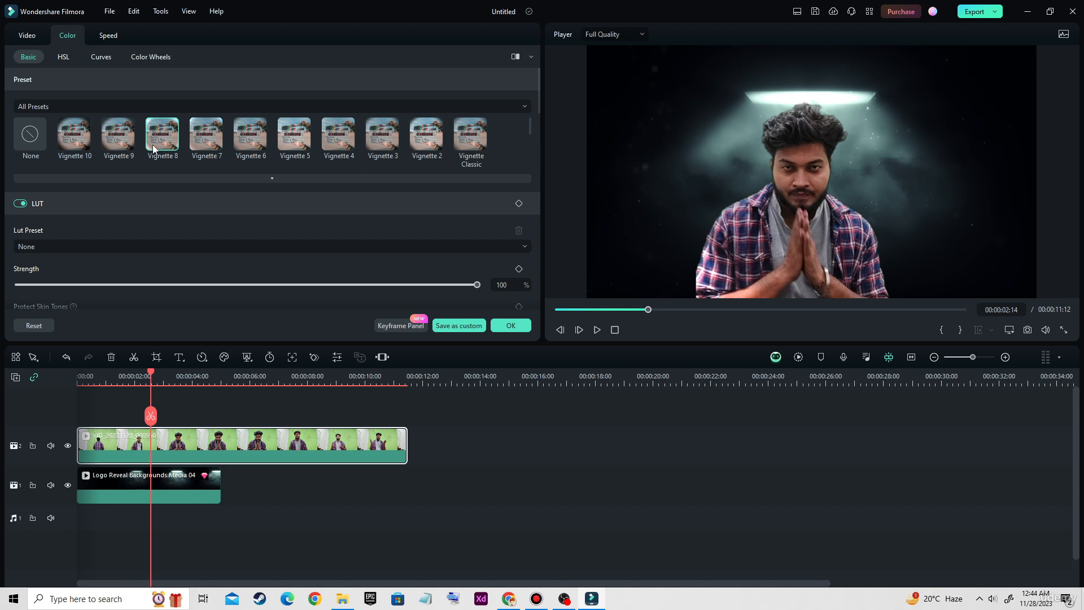
left_click(202, 143)
left_click(244, 145)
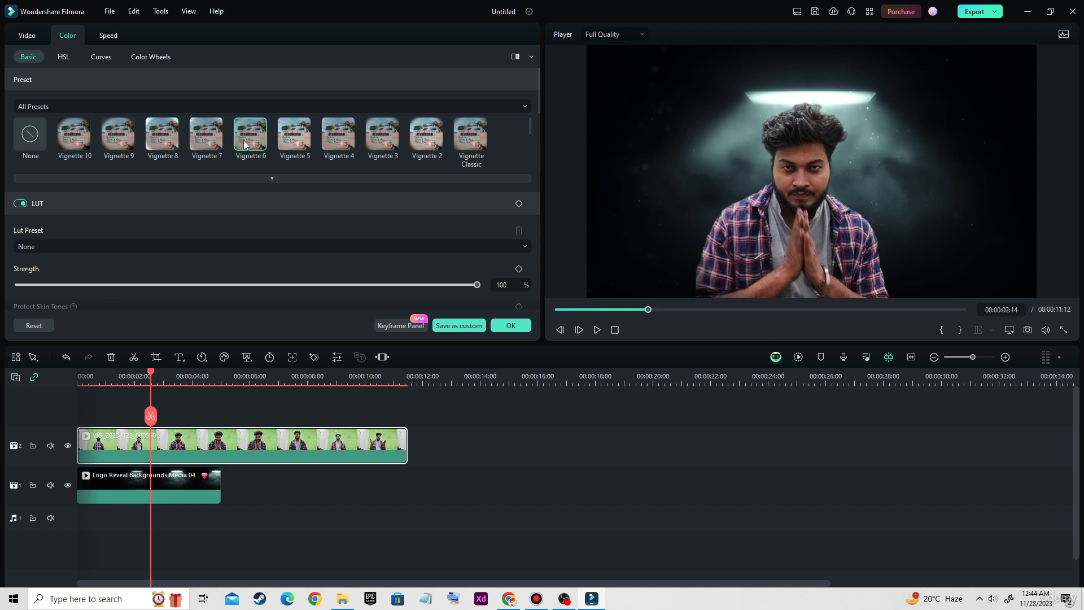
left_click(300, 144)
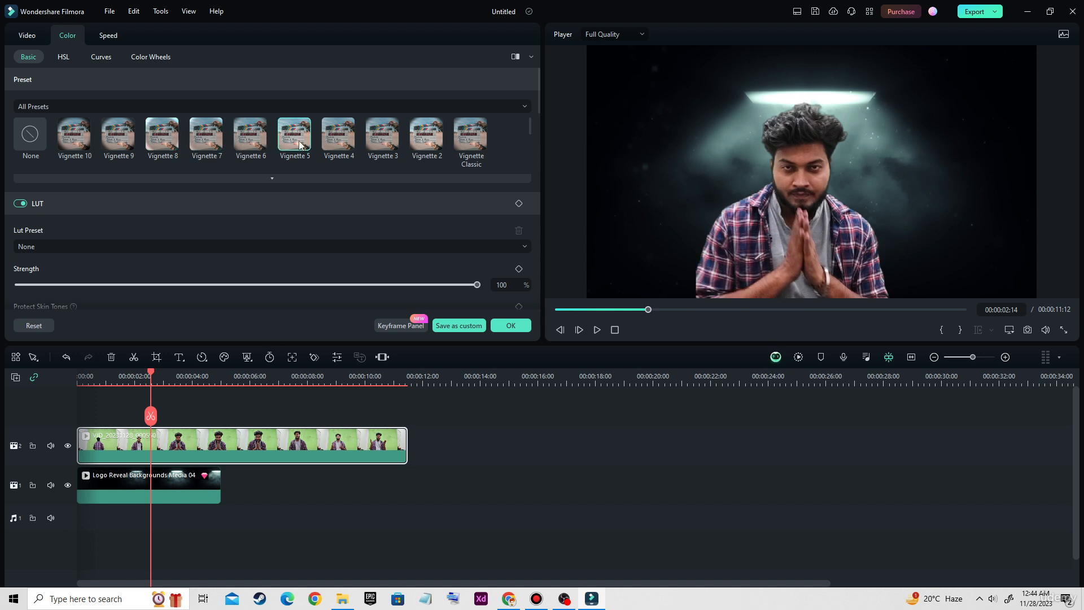
left_click(338, 144)
left_click(412, 144)
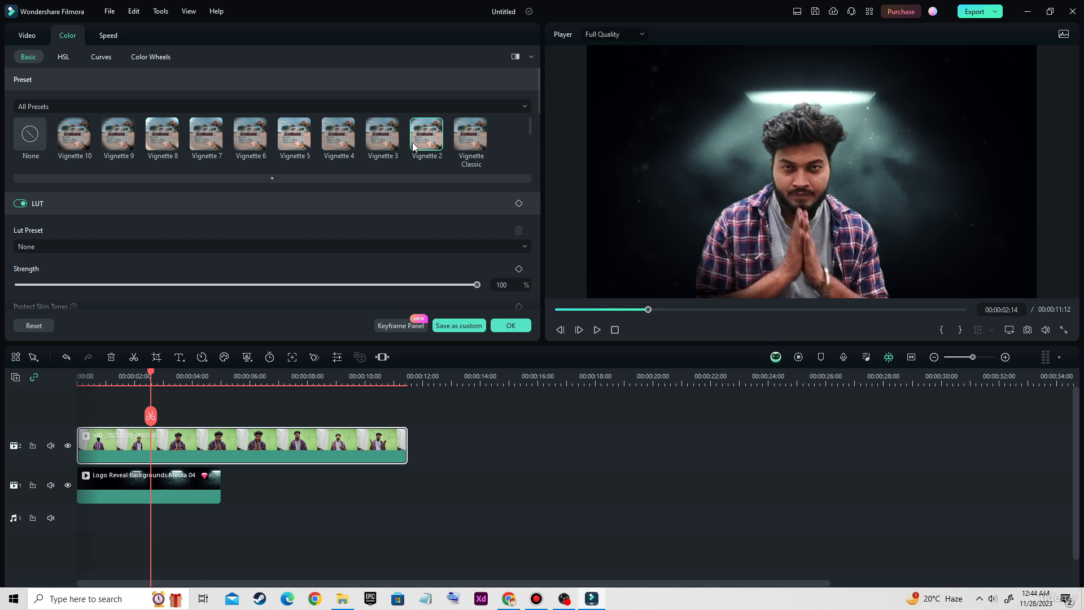
left_click(469, 145)
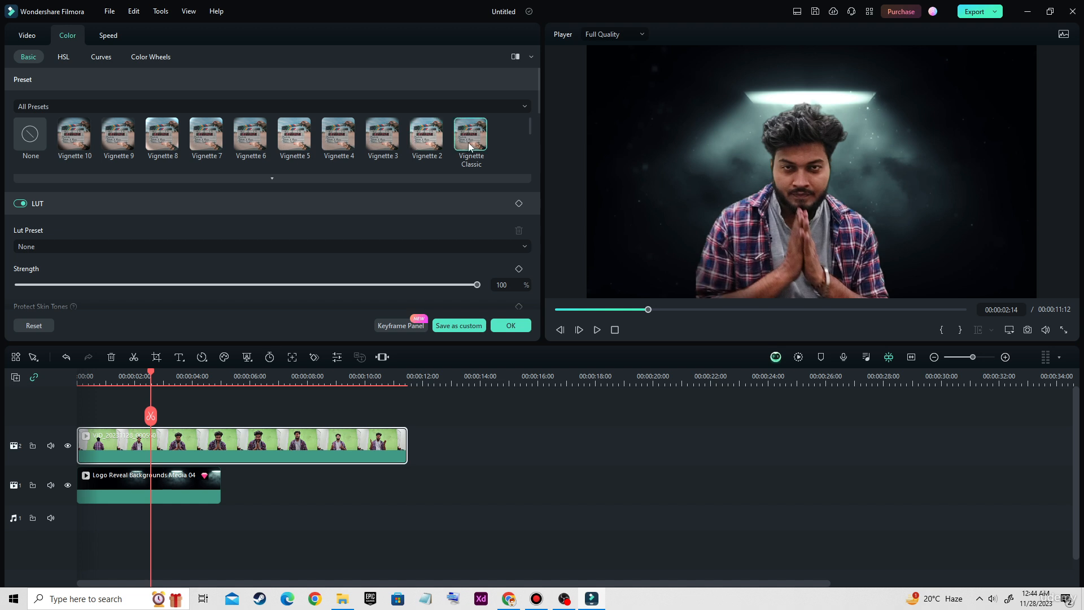
left_click(119, 141)
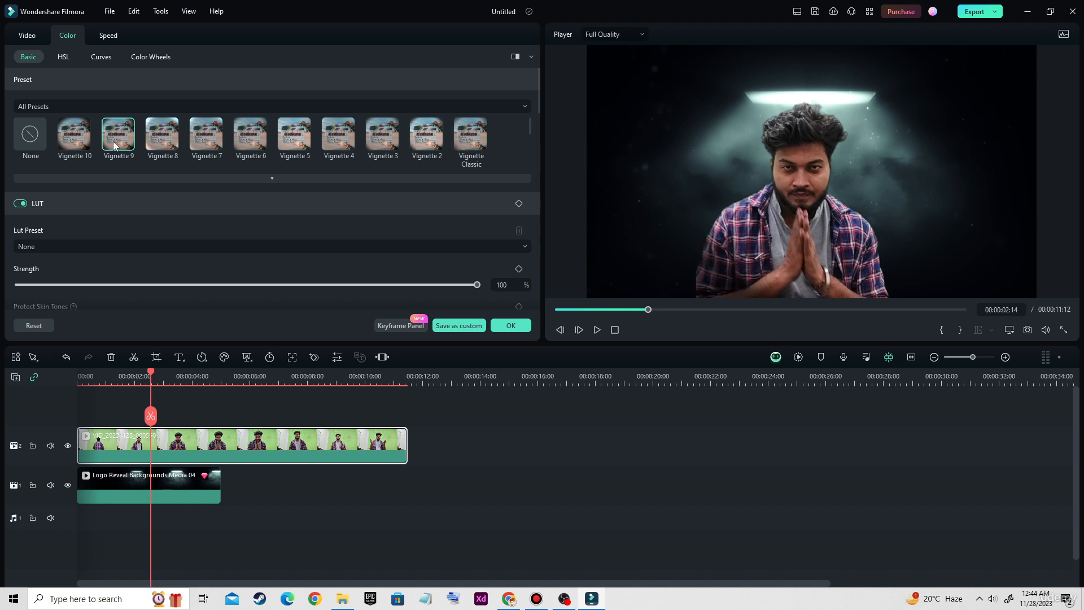
left_click(76, 146)
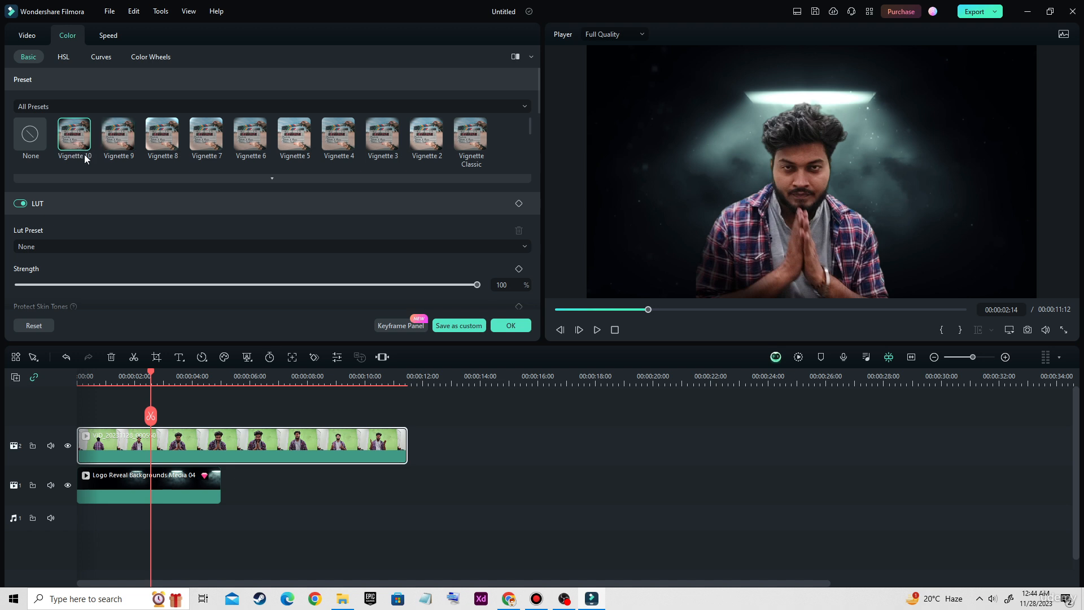
scroll(84, 157, "down", 2)
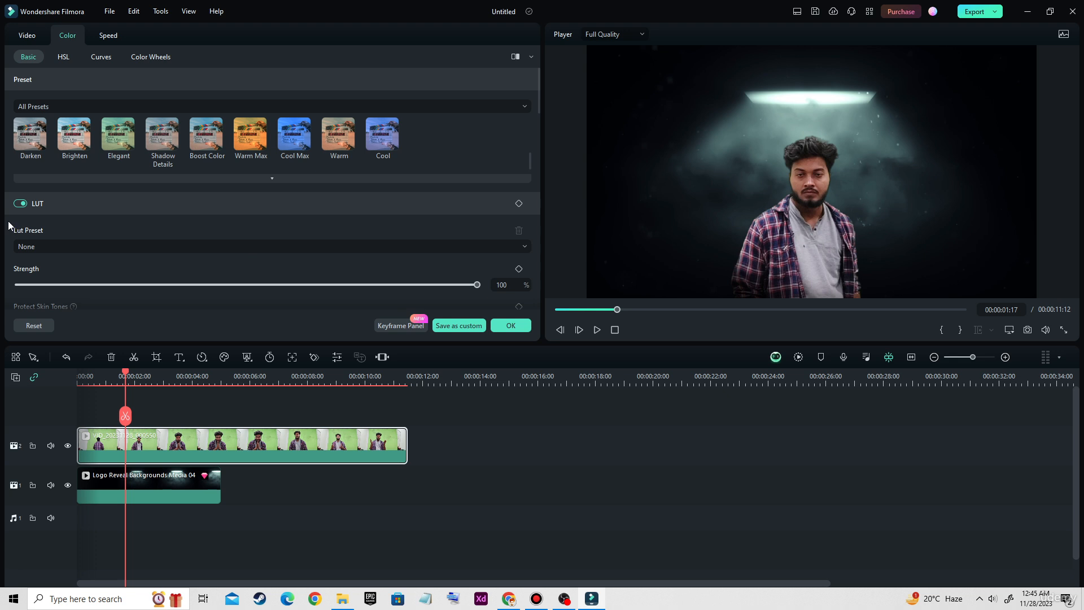
Apply the Dark Film LUT preset to the keyed clip and set its strength to 71%.
mouse_move(2, 217)
left_mouse_down()
mouse_move(97, 273)
mouse_move(485, 274)
left_mouse_up()
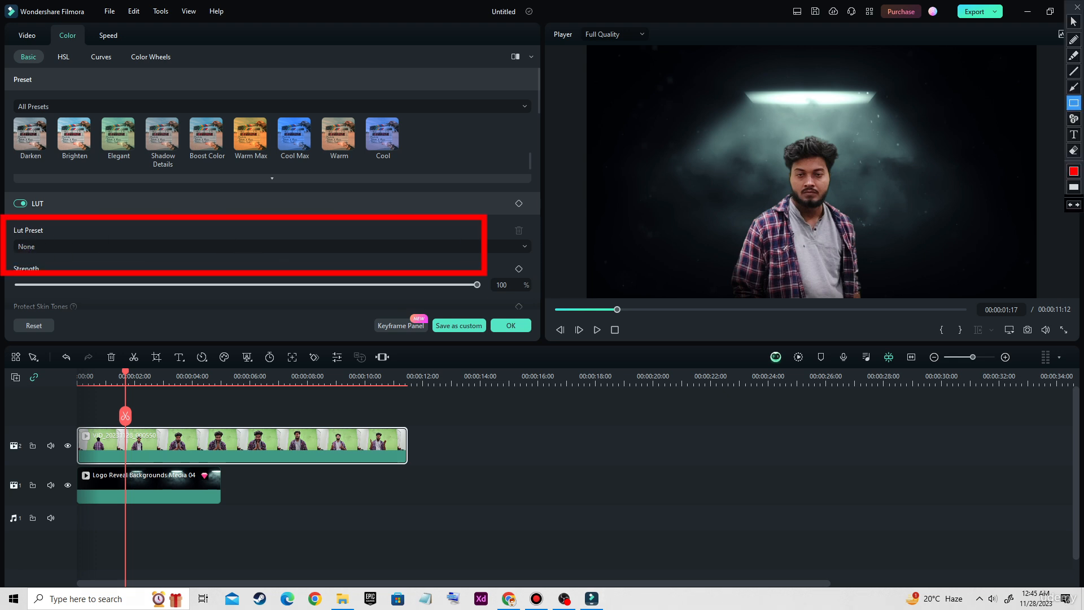
left_click(134, 246)
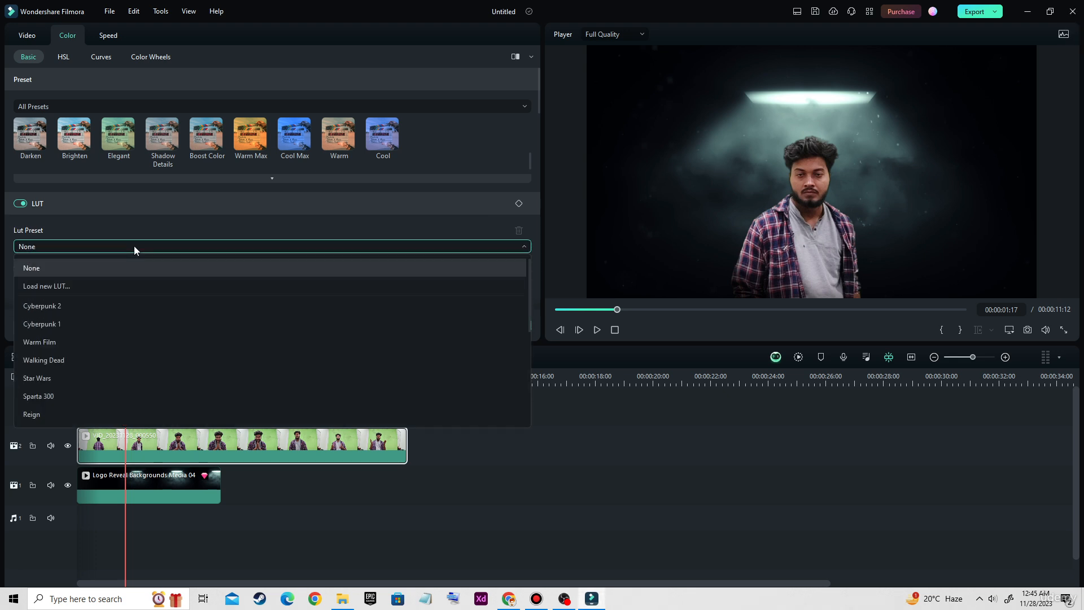
scroll(99, 290, "down", 3)
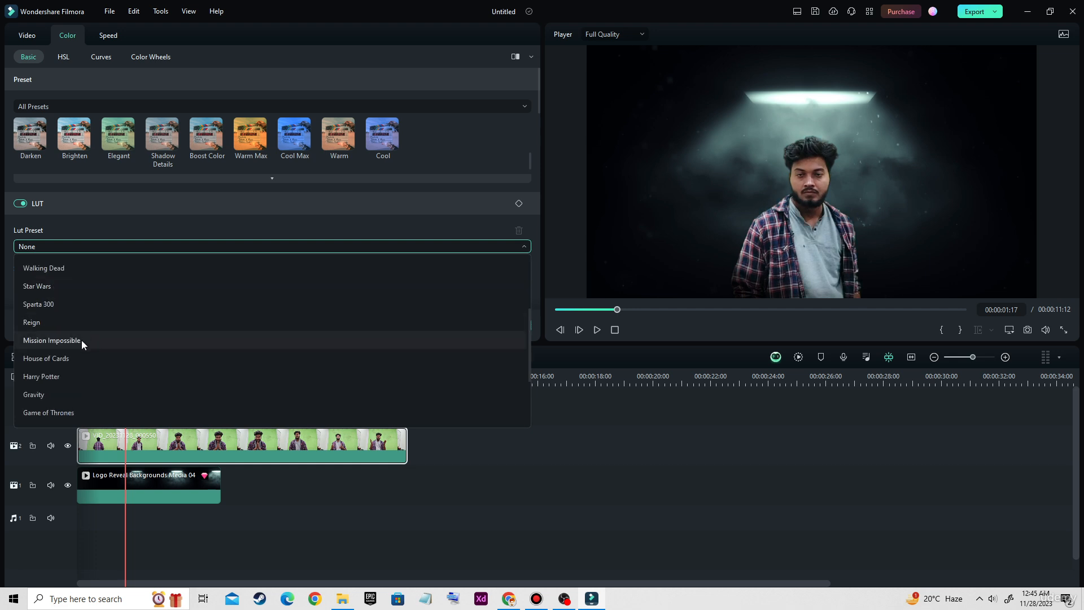
scroll(74, 366, "down", 1)
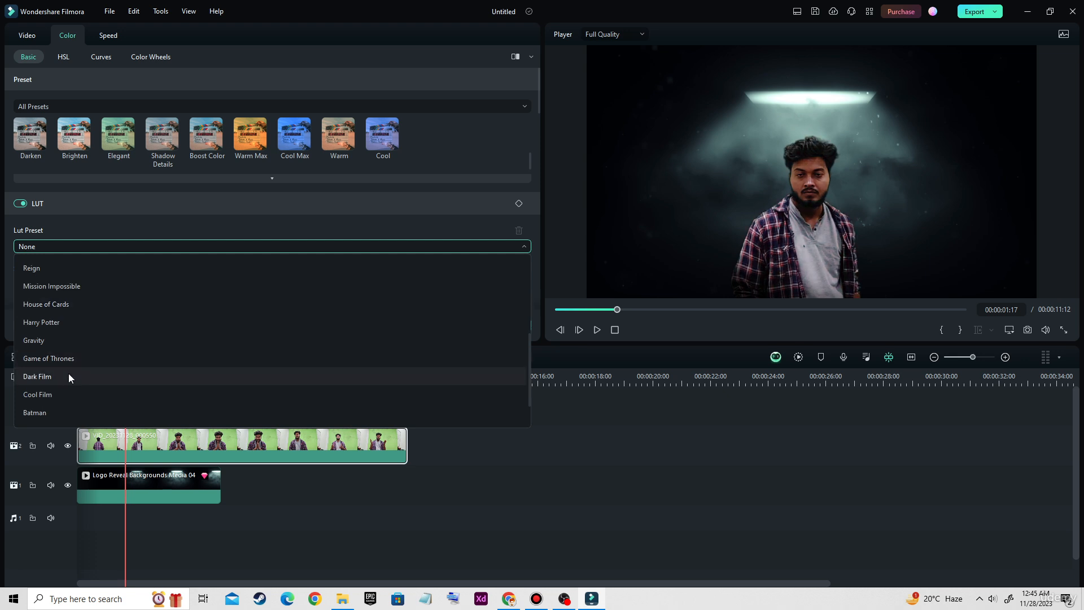
left_click(69, 376)
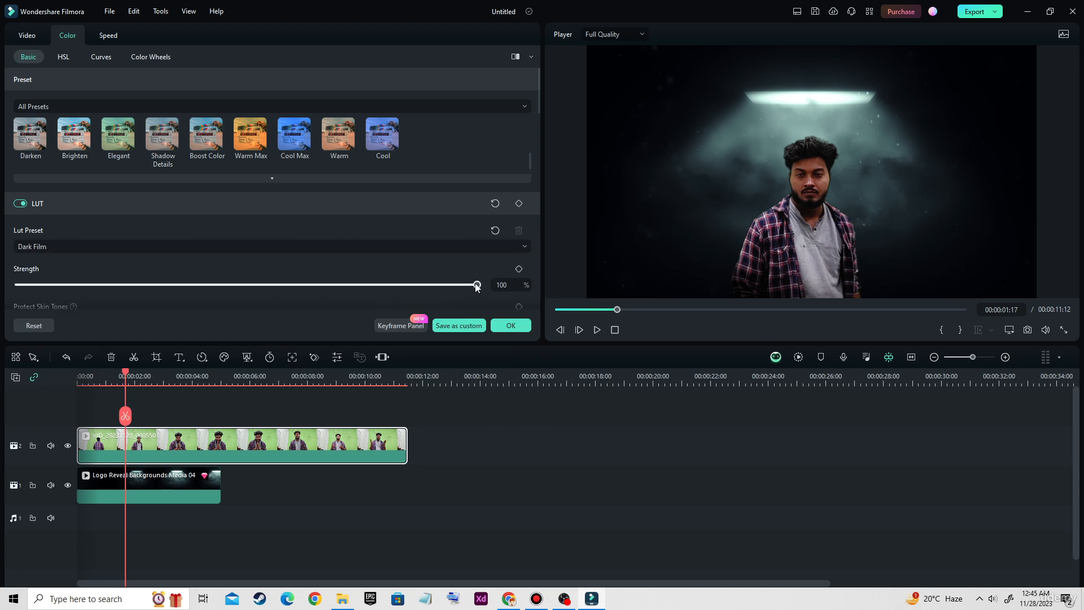
left_click_drag(477, 285, 326, 292)
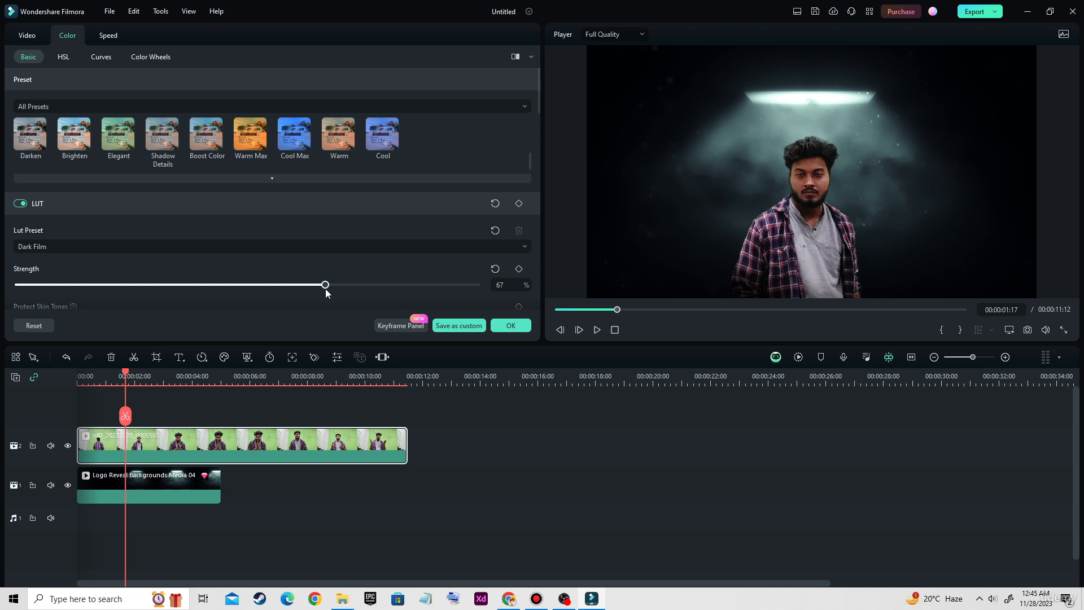
mouse_move(326, 291)
left_mouse_down()
mouse_move(489, 292)
mouse_move(19, 288)
mouse_move(426, 288)
mouse_move(334, 288)
mouse_move(364, 288)
mouse_move(345, 288)
left_mouse_up()
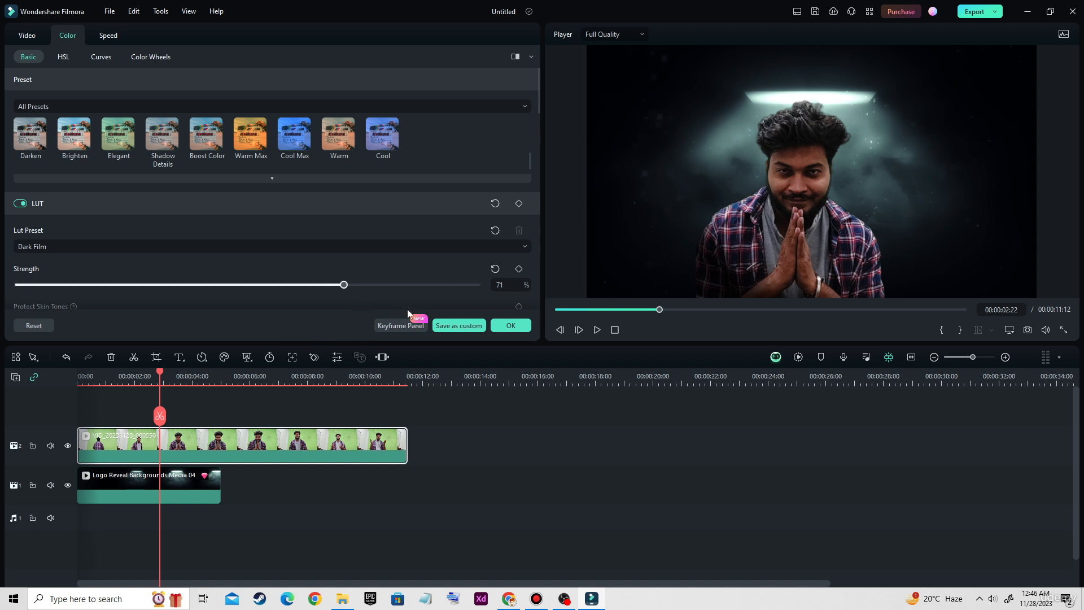
mouse_move(594, 44)
left_mouse_down()
mouse_move(665, 169)
mouse_move(1030, 304)
left_mouse_up()
key("Escape")
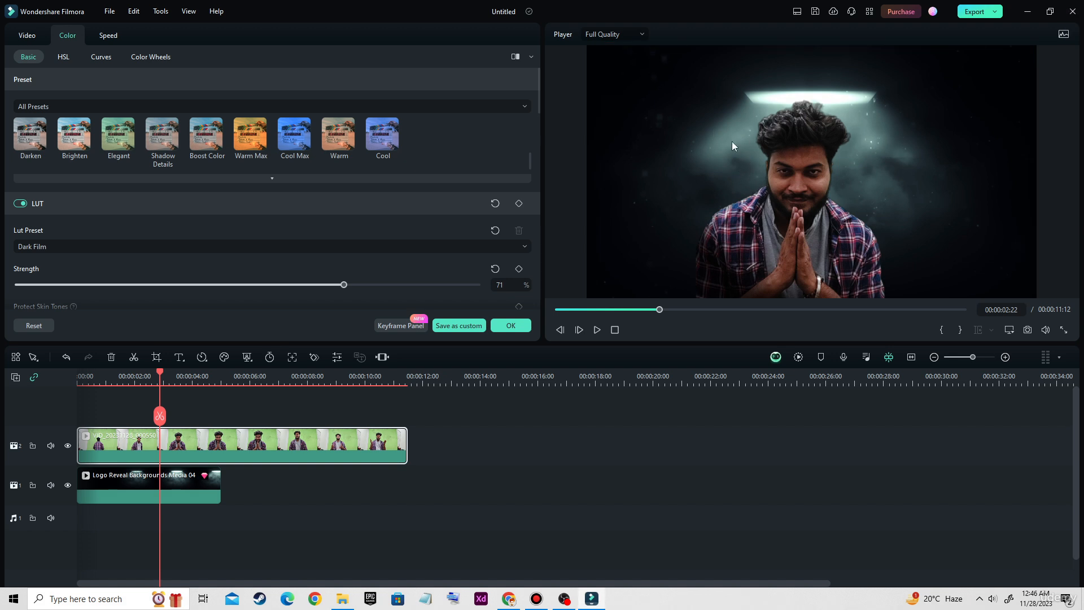
mouse_move(703, 94)
left_mouse_down()
mouse_move(833, 273)
mouse_move(877, 289)
left_mouse_up()
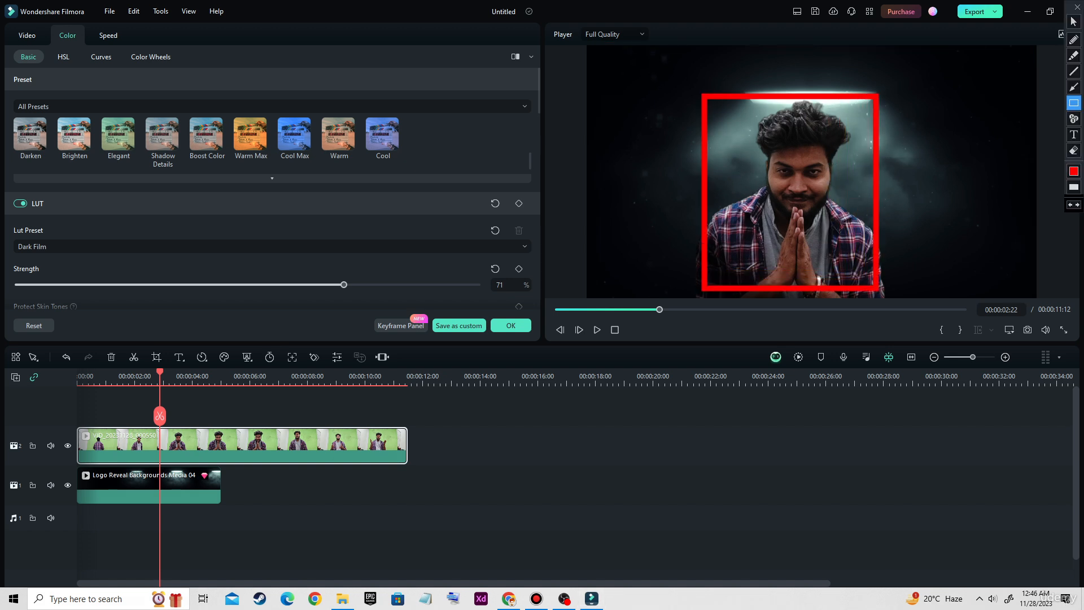
mouse_move(588, 46)
left_mouse_down()
mouse_move(619, 92)
mouse_move(794, 259)
mouse_move(1031, 296)
left_mouse_up()
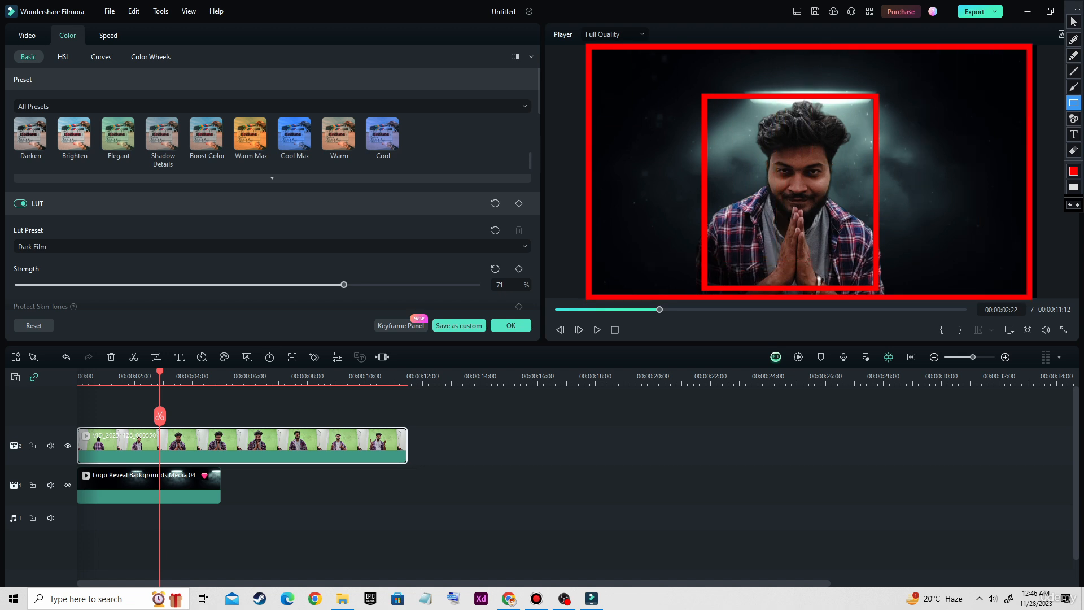
key("Escape")
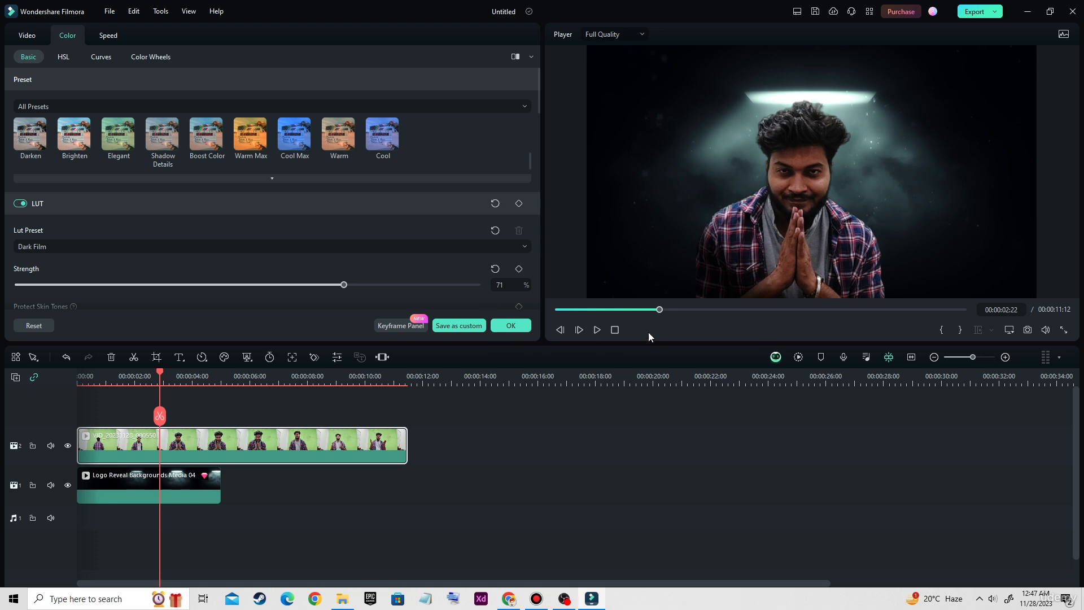
Split the keyed clip at 00:00:02:07 and delete the part before the cut, closing the gap at the start.
left_click_drag(593, 307, 547, 307)
left_click(597, 330)
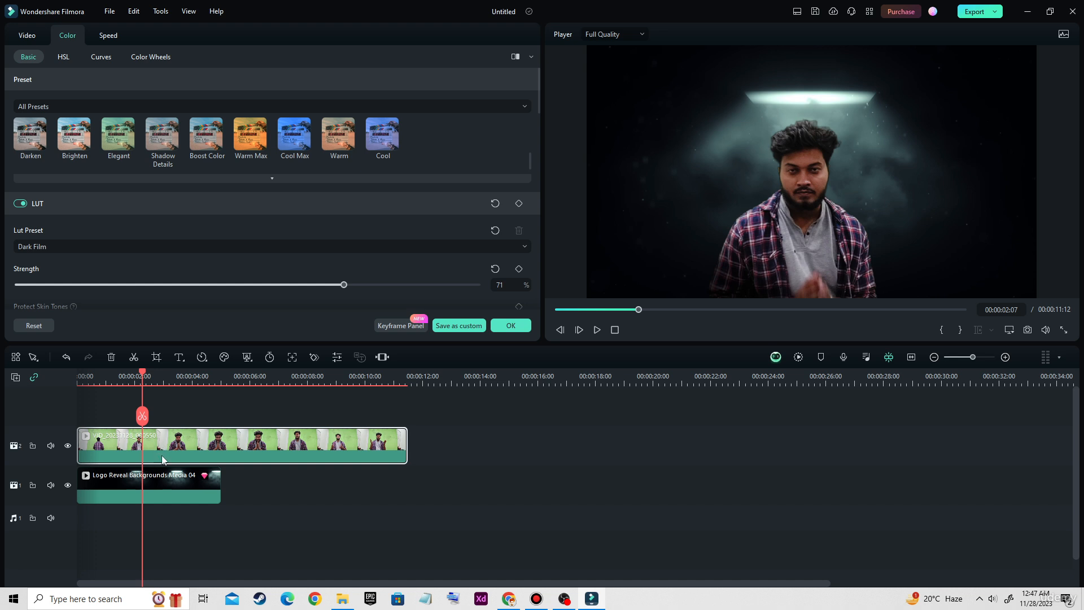
left_click(142, 416)
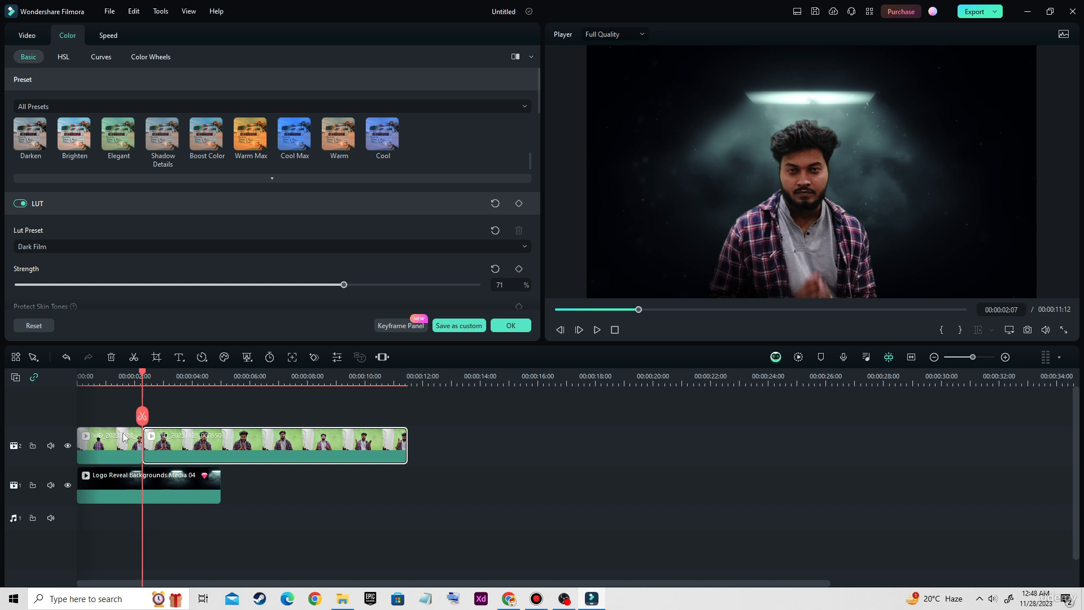
key("Delete")
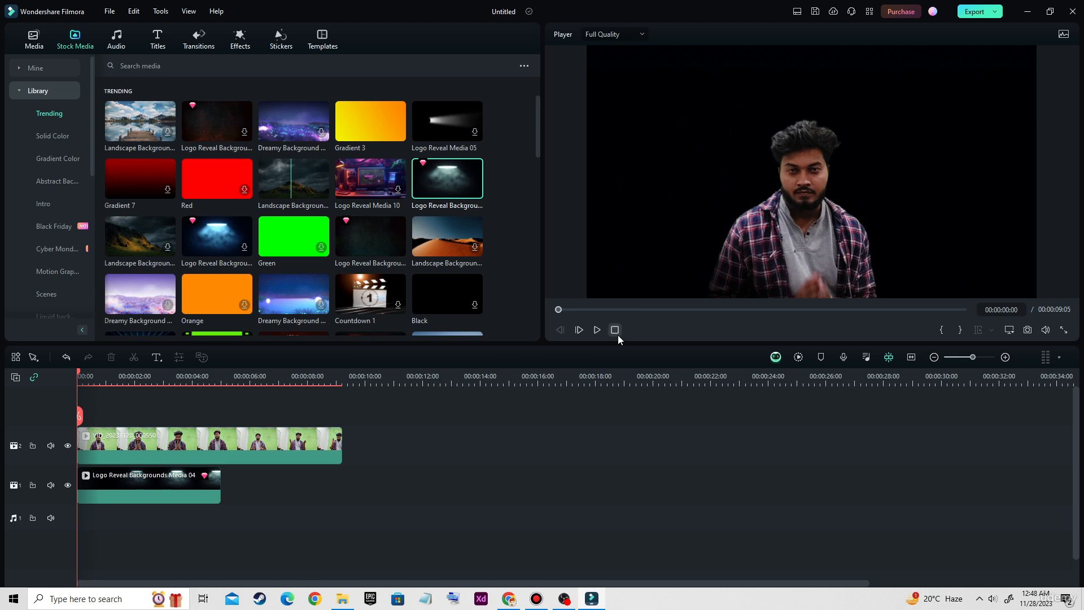
Play the trimmed composite from the start and move the playhead to 00:00:00:18.
left_click(597, 330)
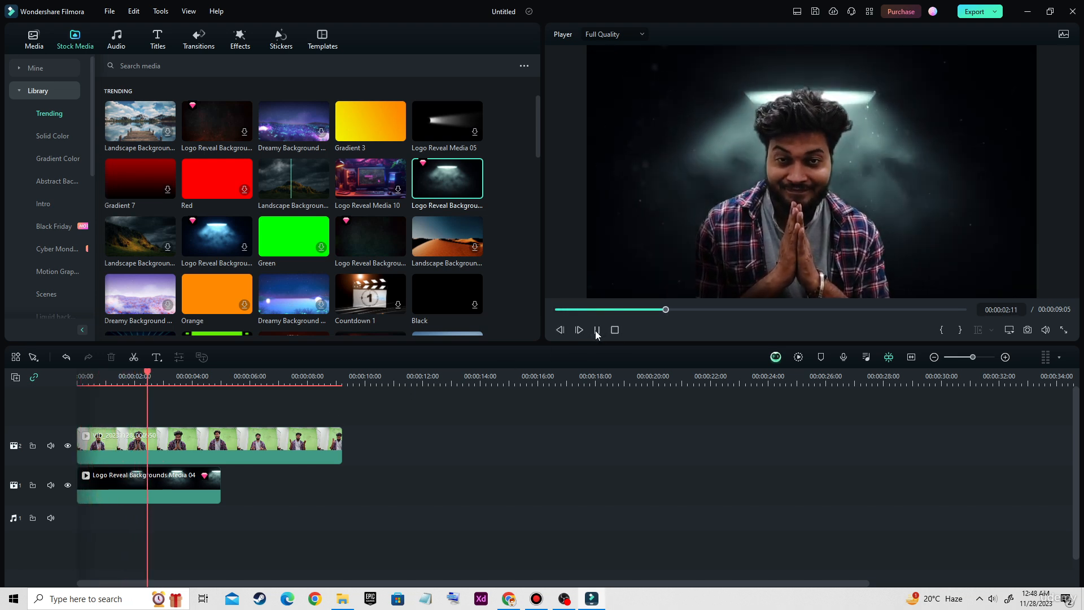
left_click(596, 330)
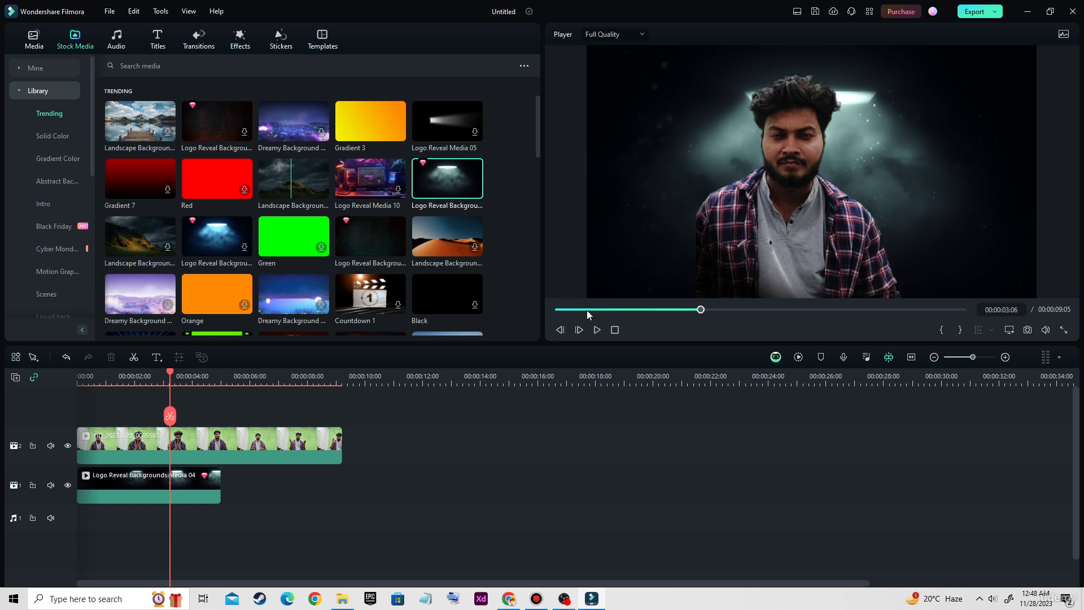
left_click(558, 310)
left_click_drag(559, 309, 591, 309)
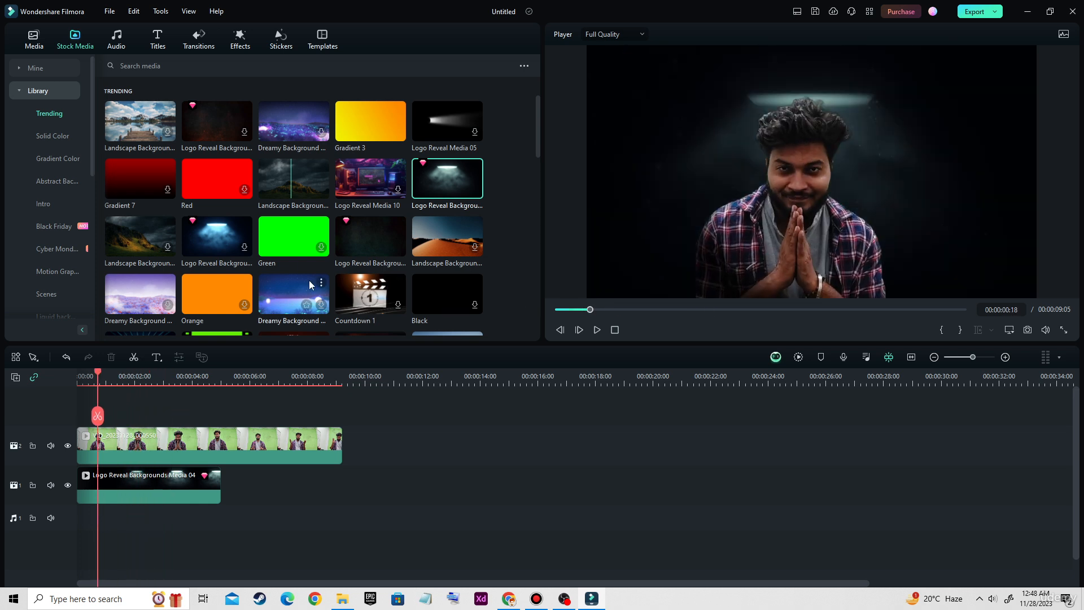
Apply the Mild shake effect to the Logo Reveal background clip and play the composite to check it.
left_click(237, 40)
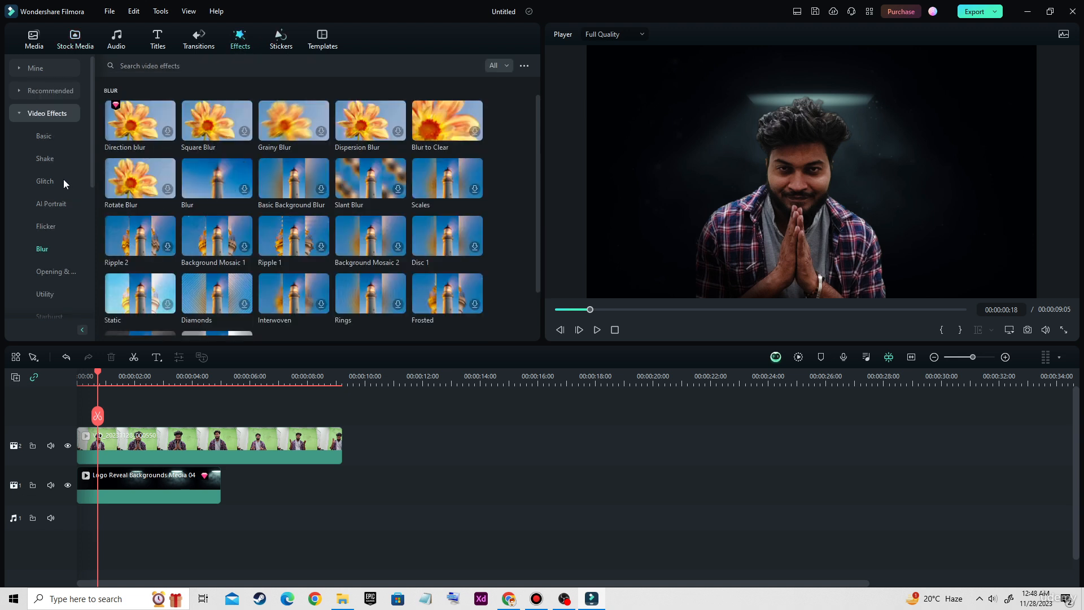
left_click(45, 161)
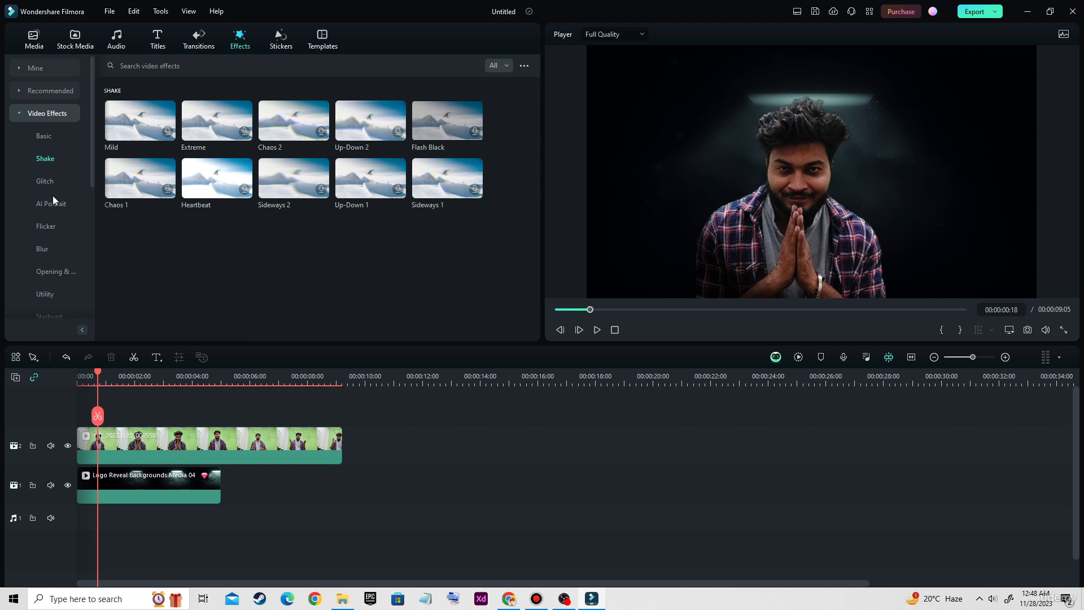
left_click(135, 131)
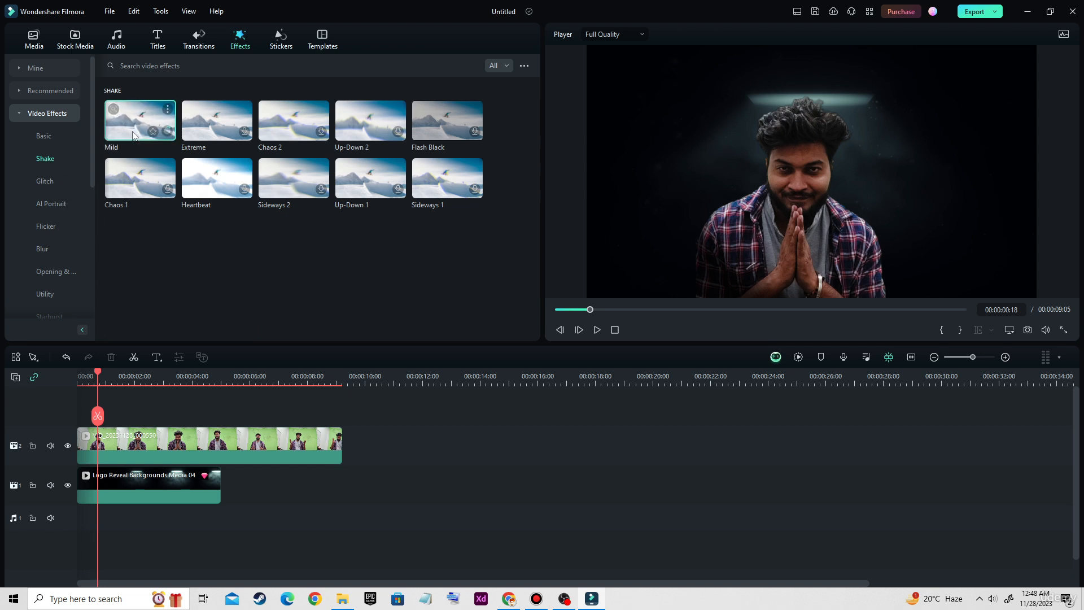
left_click_drag(134, 136, 118, 404)
left_click_drag(117, 403, 98, 478)
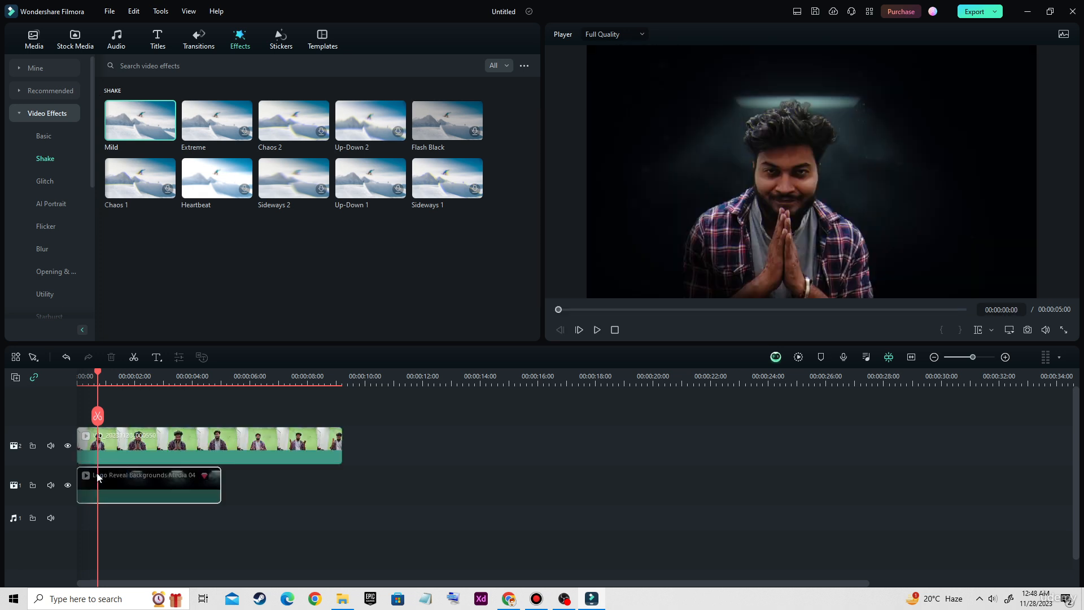
left_click(554, 393)
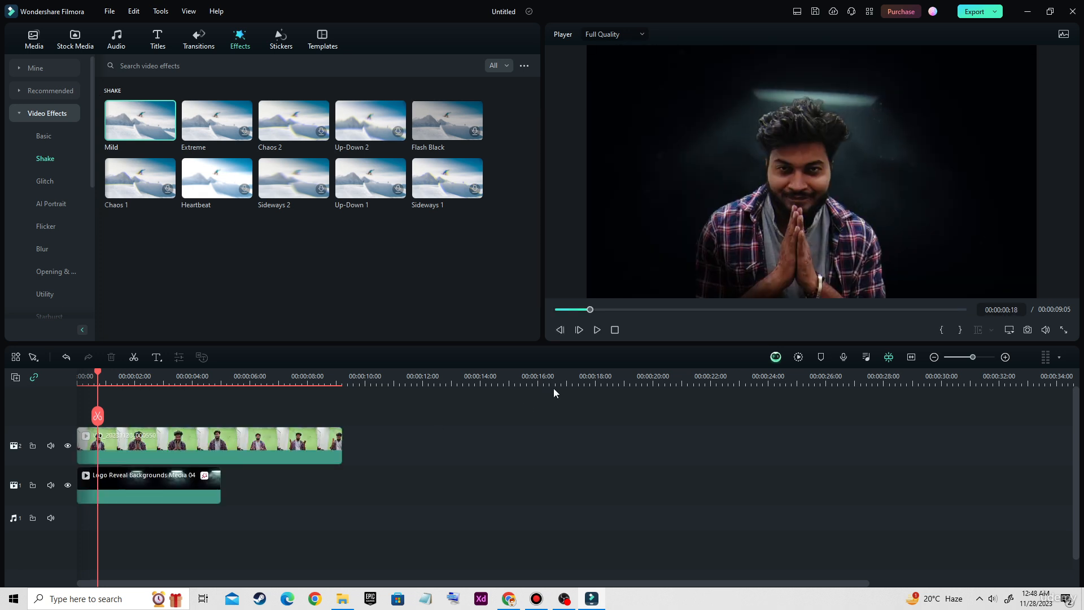
left_click(598, 330)
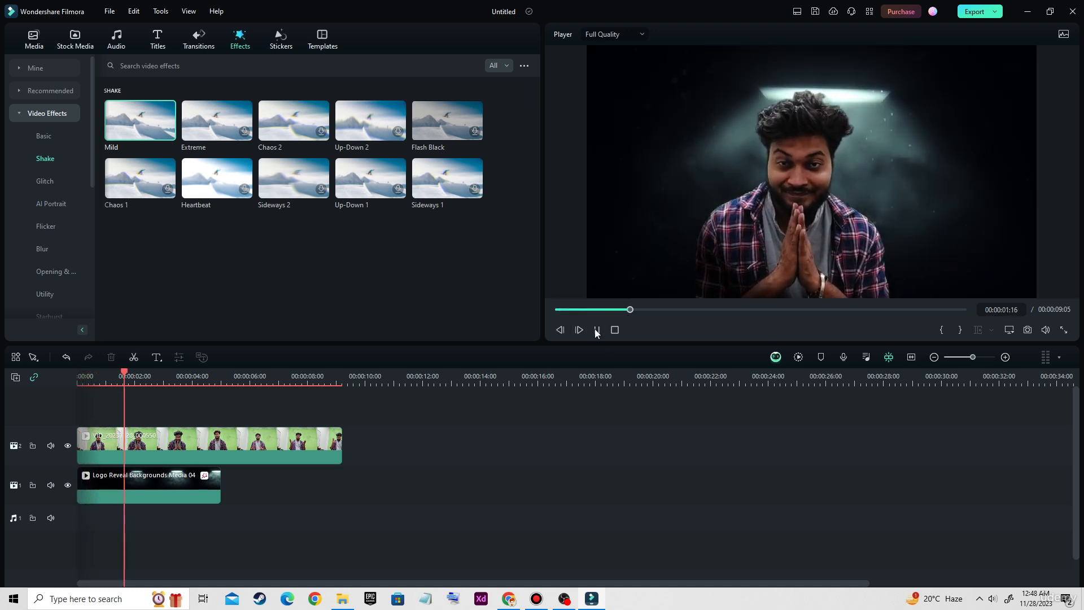
left_click(597, 331)
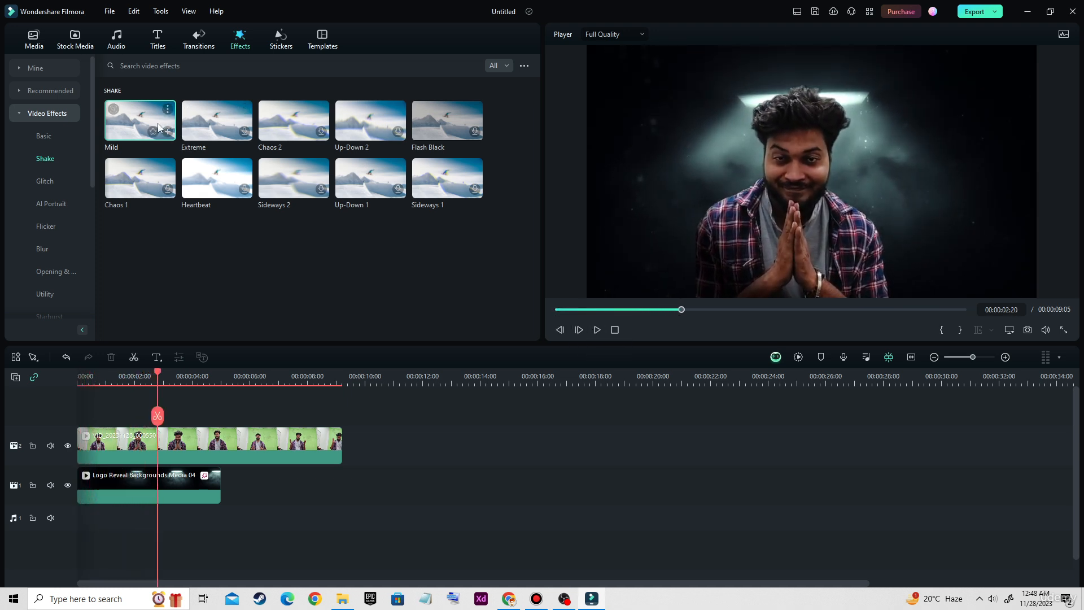
Apply the Mild shake effect to the keyed clip and play the composite from near the start.
left_click_drag(138, 180, 99, 433)
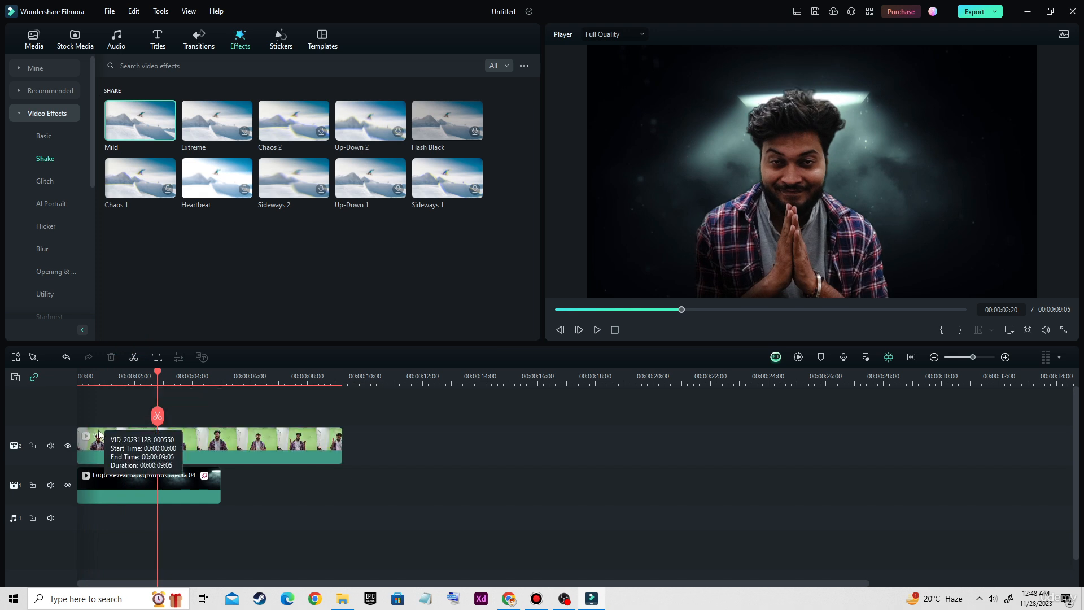
left_click(570, 310)
left_click(597, 330)
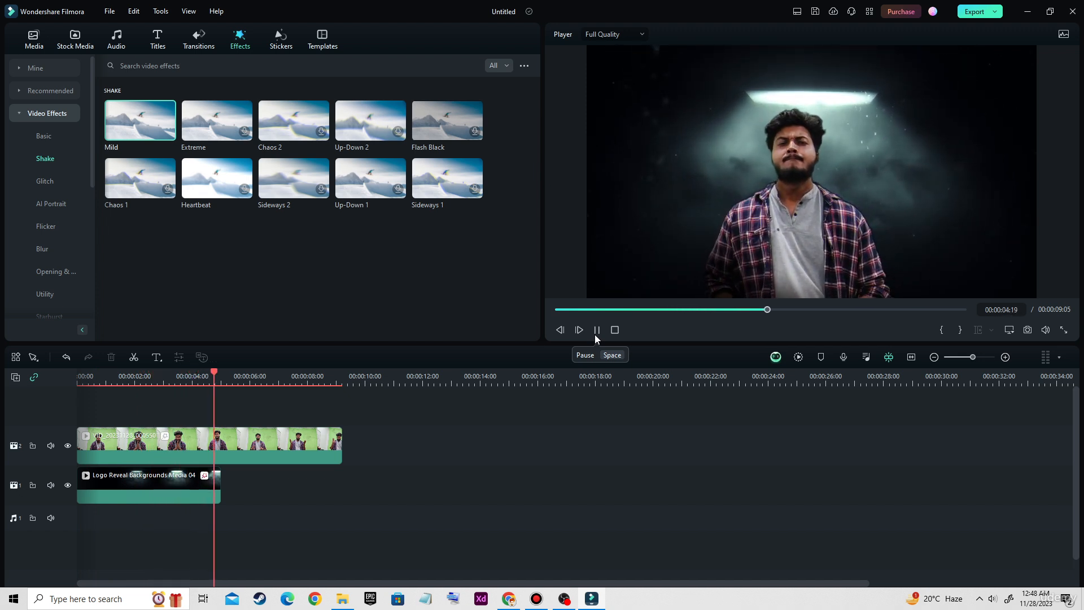
left_click(597, 331)
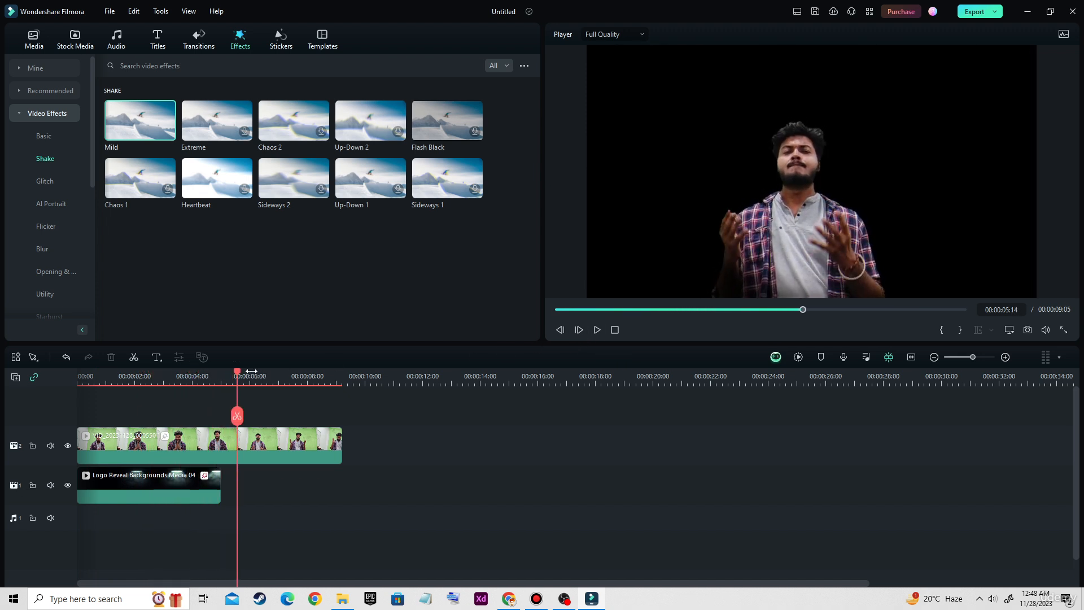
Split the keyed clip at 00:00:05:01, just past the background clip's end, and play the timeline from the start.
left_click_drag(240, 377, 222, 379)
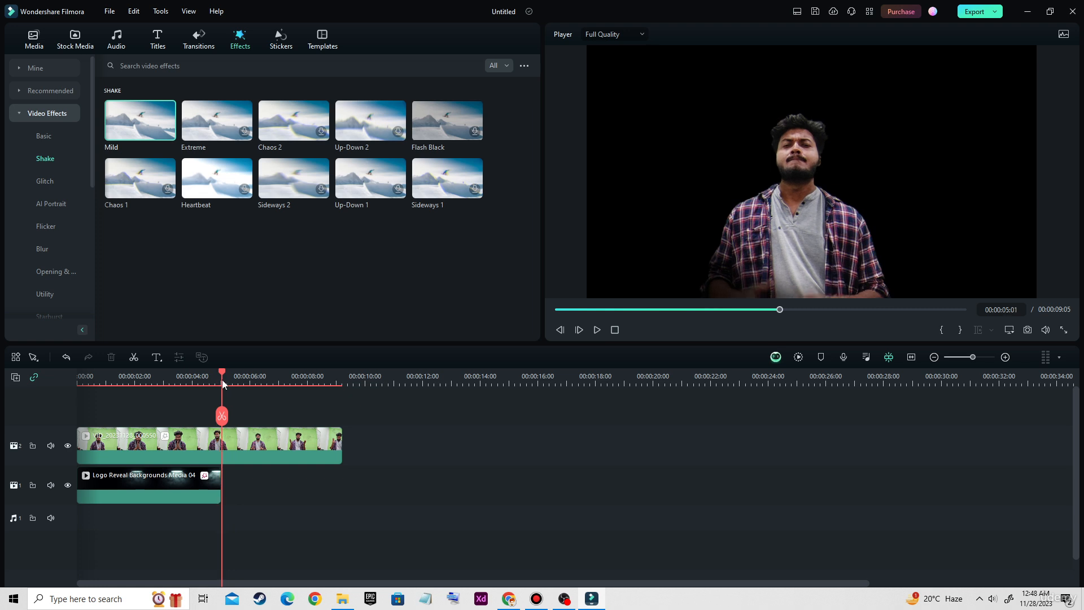
left_click(223, 418)
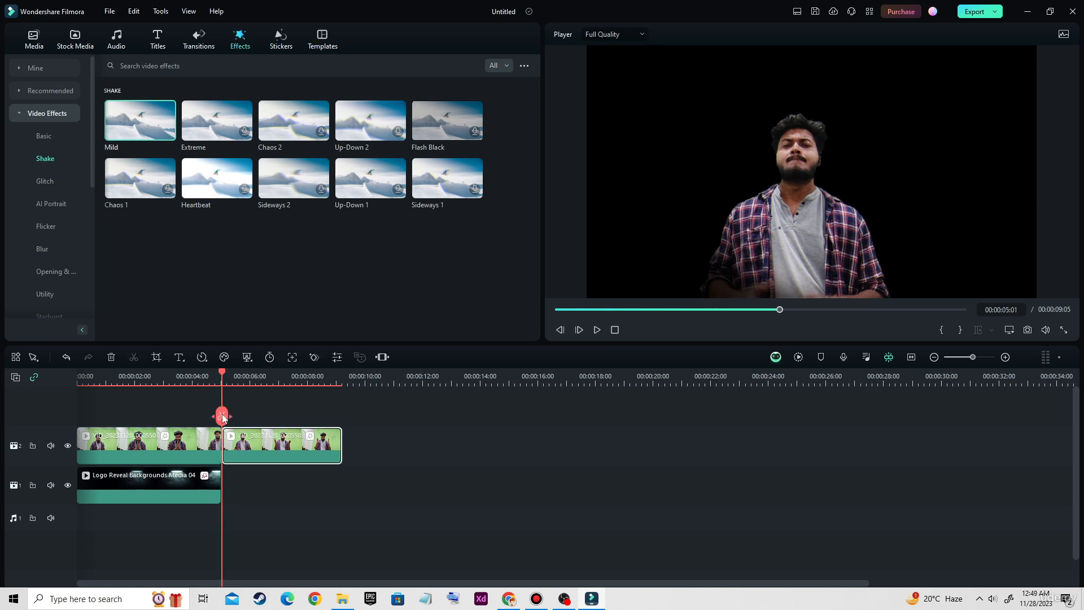
left_click(215, 378)
left_click_drag(215, 379, 79, 396)
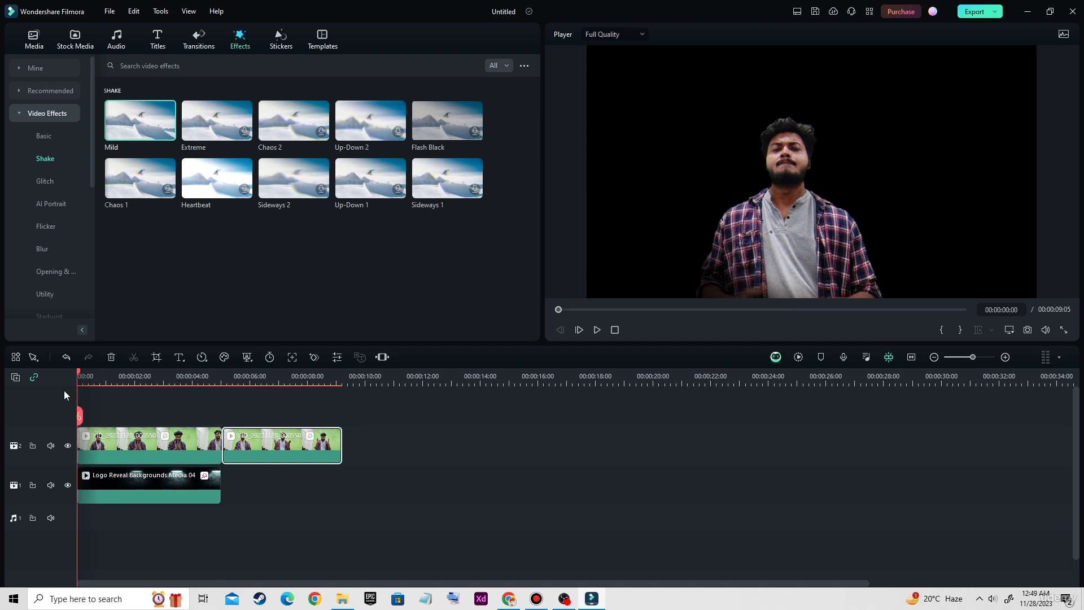
left_click(598, 331)
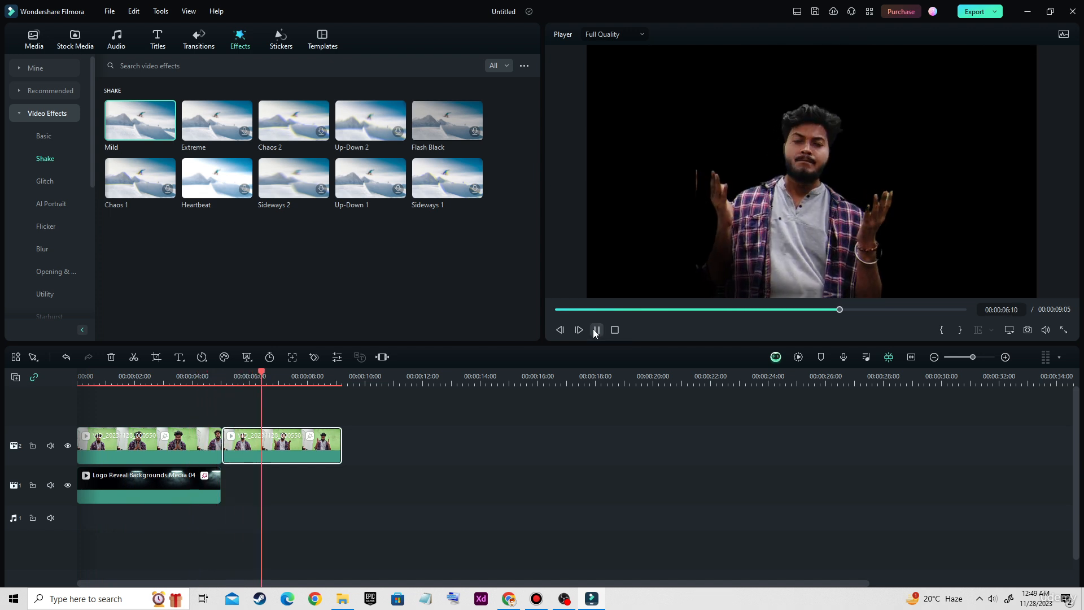
left_click(596, 330)
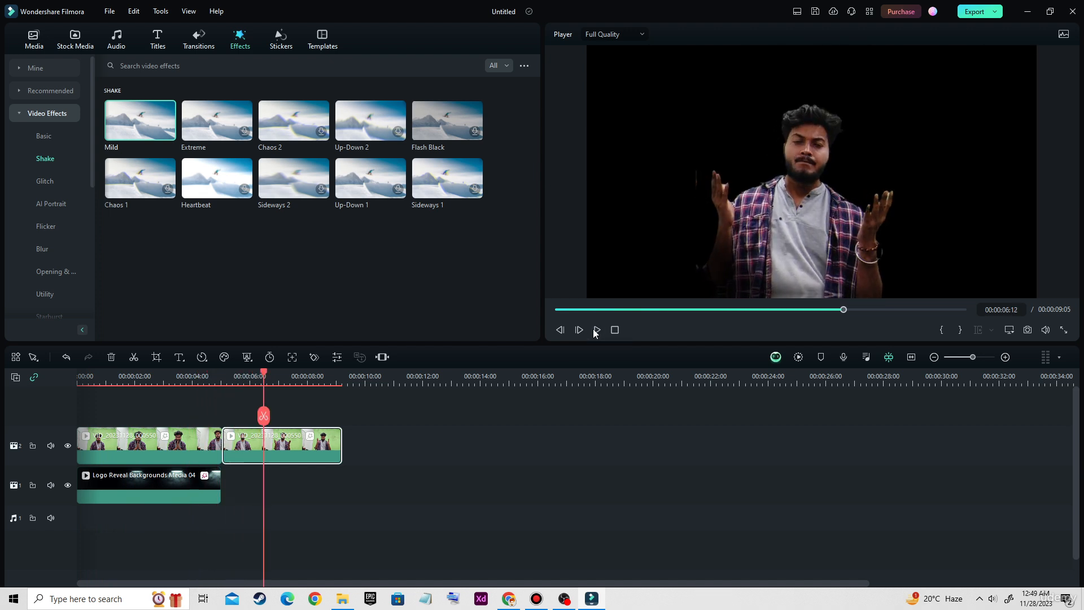
left_click(516, 477)
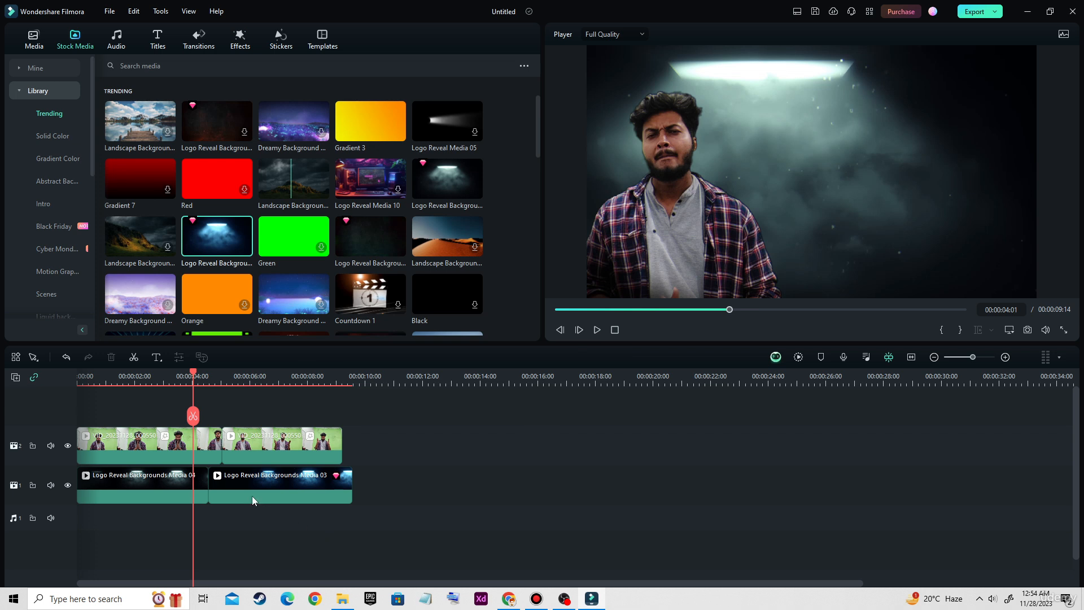
At 00:00:06:10, set the second keyed clip's color temperature to -37 and apply the adjustment.
left_click_drag(195, 379, 262, 393)
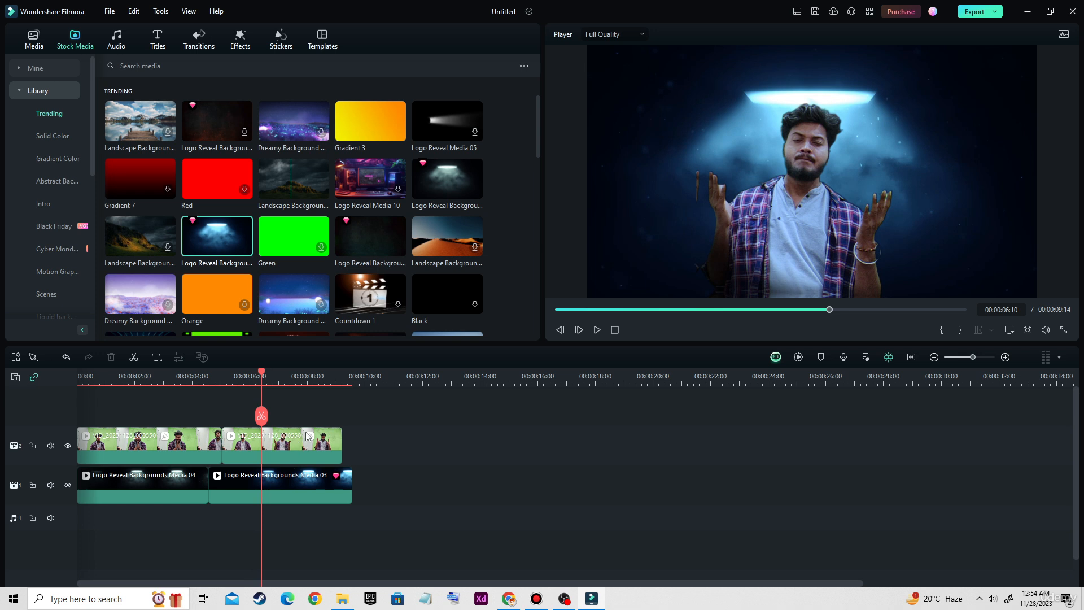
double_click(290, 448)
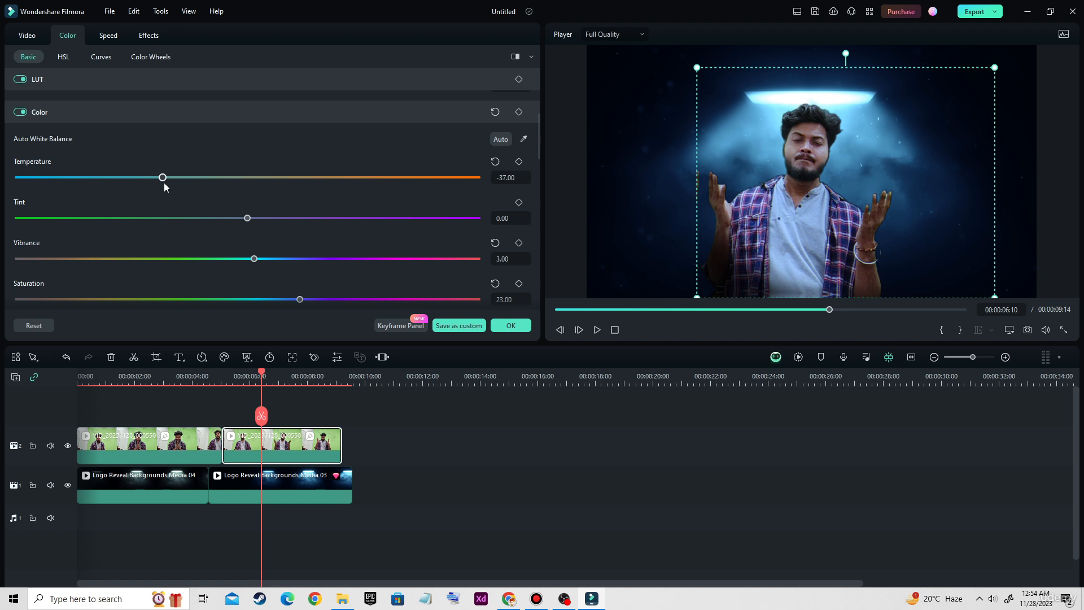
left_click(510, 327)
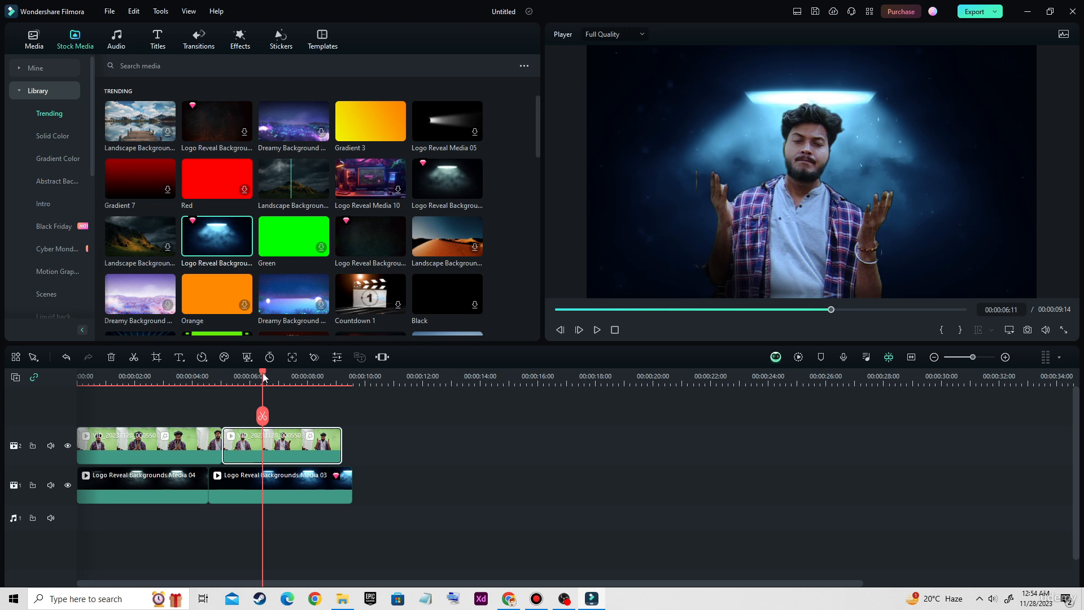
Play the composite from the start, and replay it from the change of background at 00:00:04:14.
left_click_drag(263, 375, 66, 391)
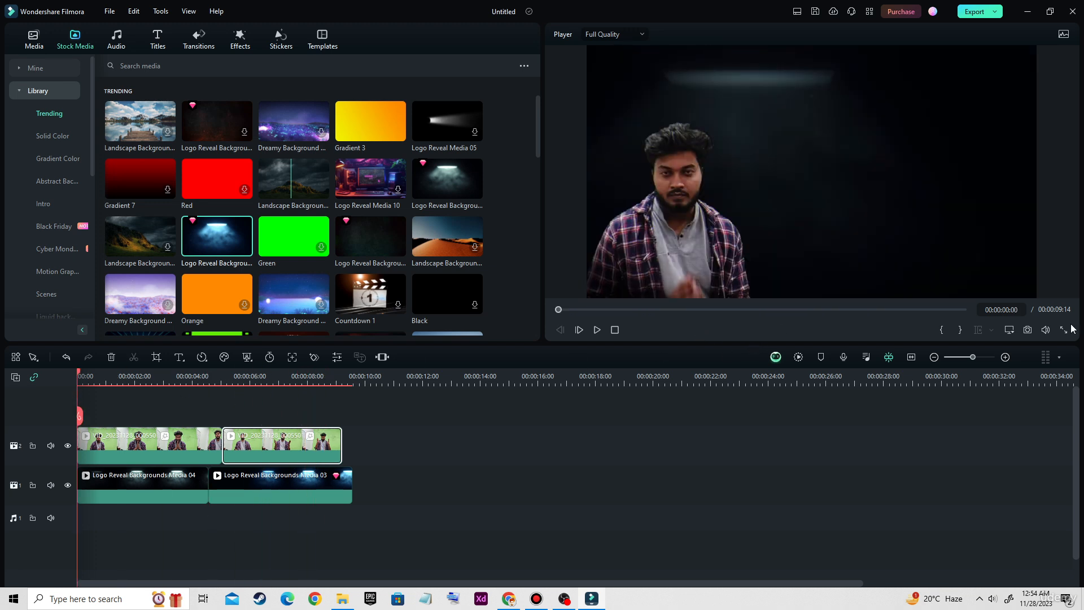
left_click(597, 330)
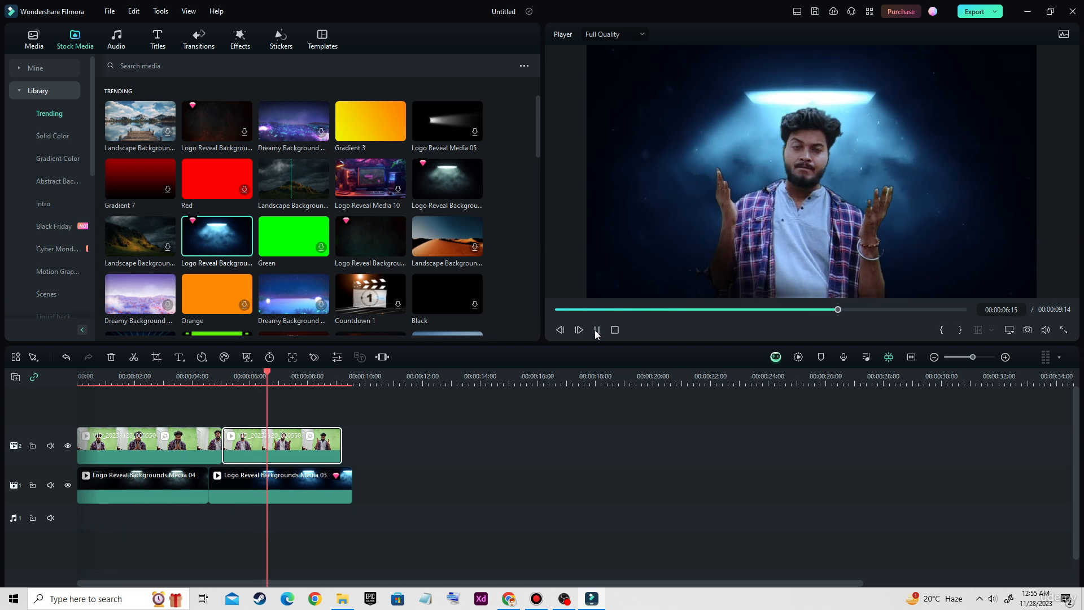
left_click(598, 330)
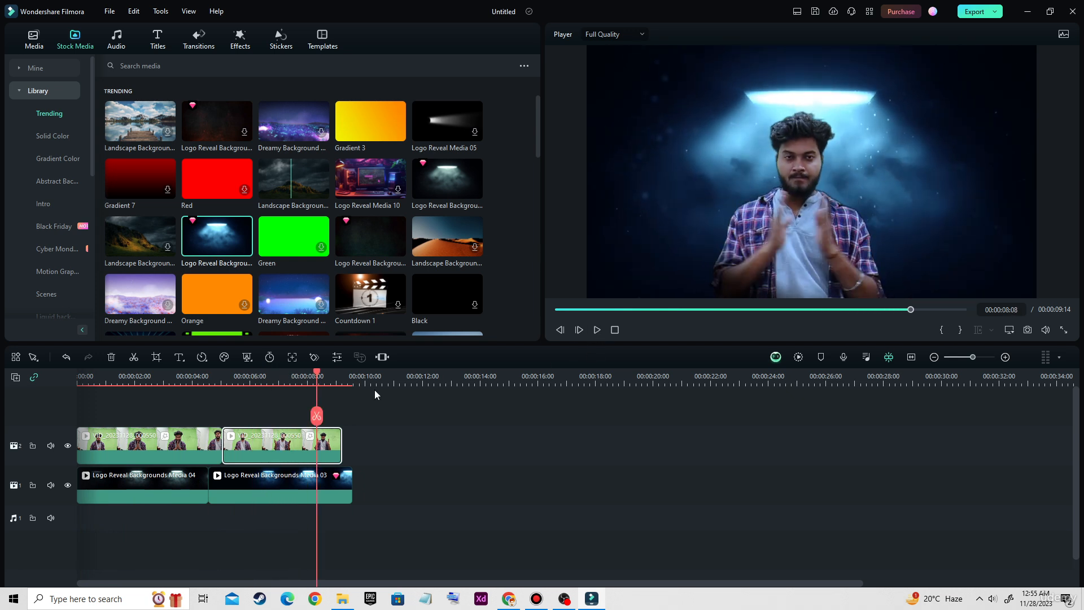
left_click_drag(319, 377, 210, 376)
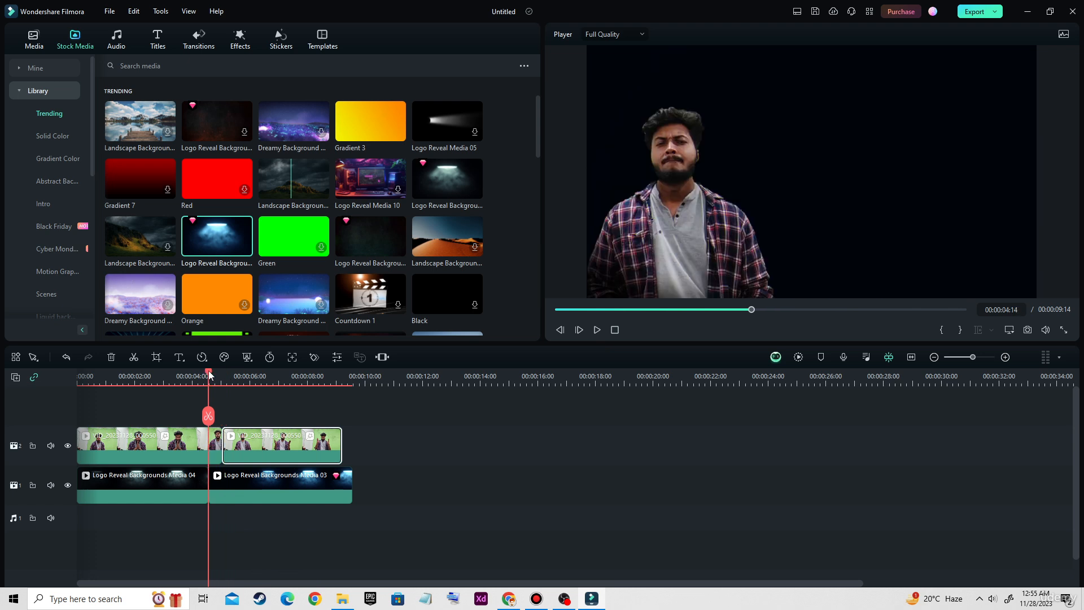
left_click(596, 330)
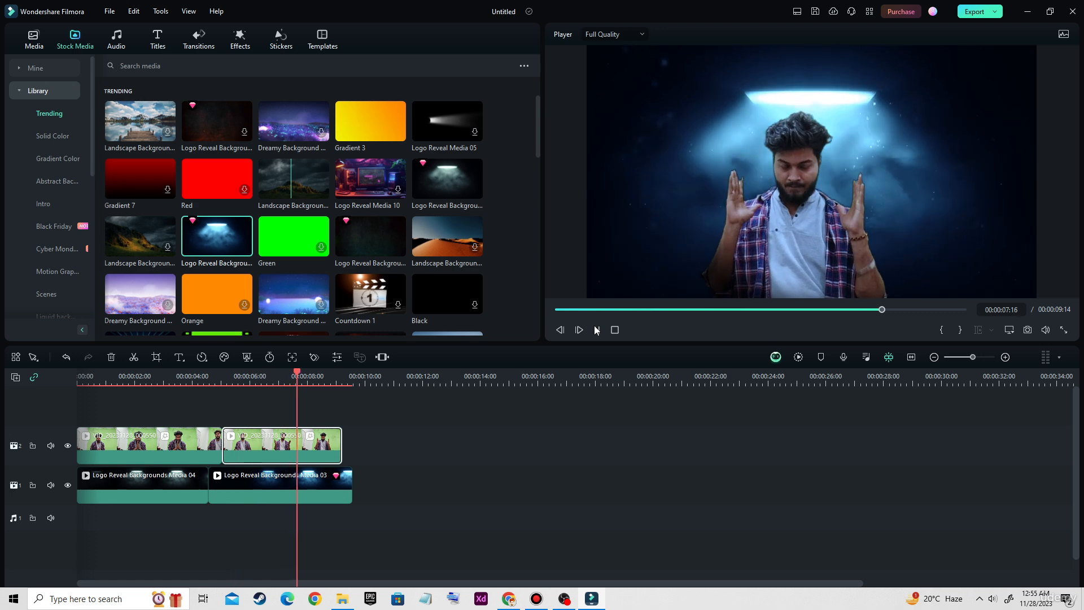
left_click(596, 330)
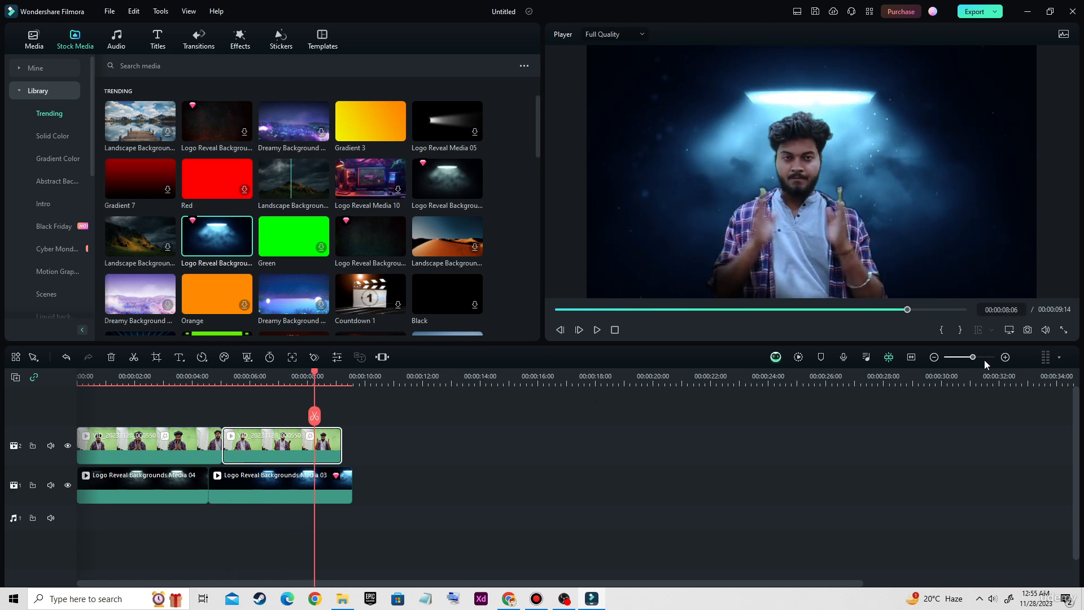
Try the glitch transition Pack Of Censored at the cut between the two keyed clips, play across it, and remove it.
scroll(977, 356, "up", 3)
scroll(977, 356, "down", 2)
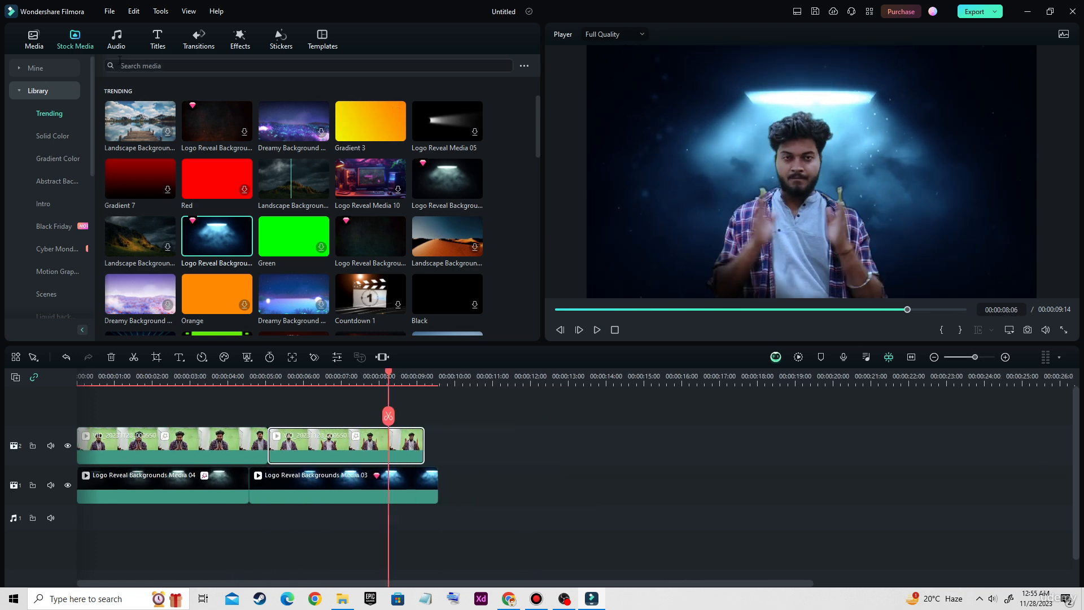
left_click(198, 38)
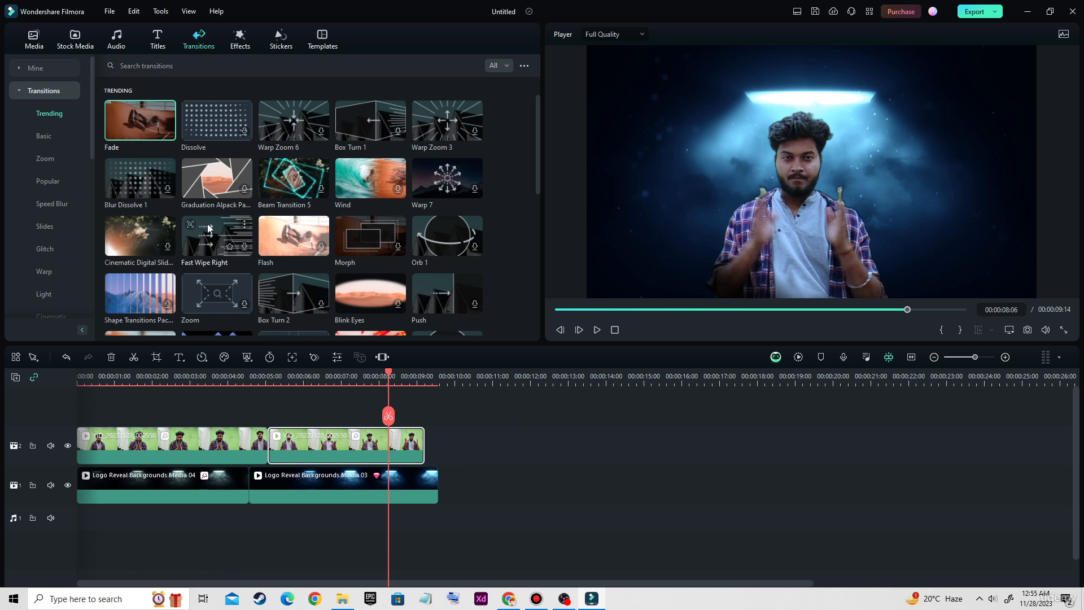
left_click(49, 252)
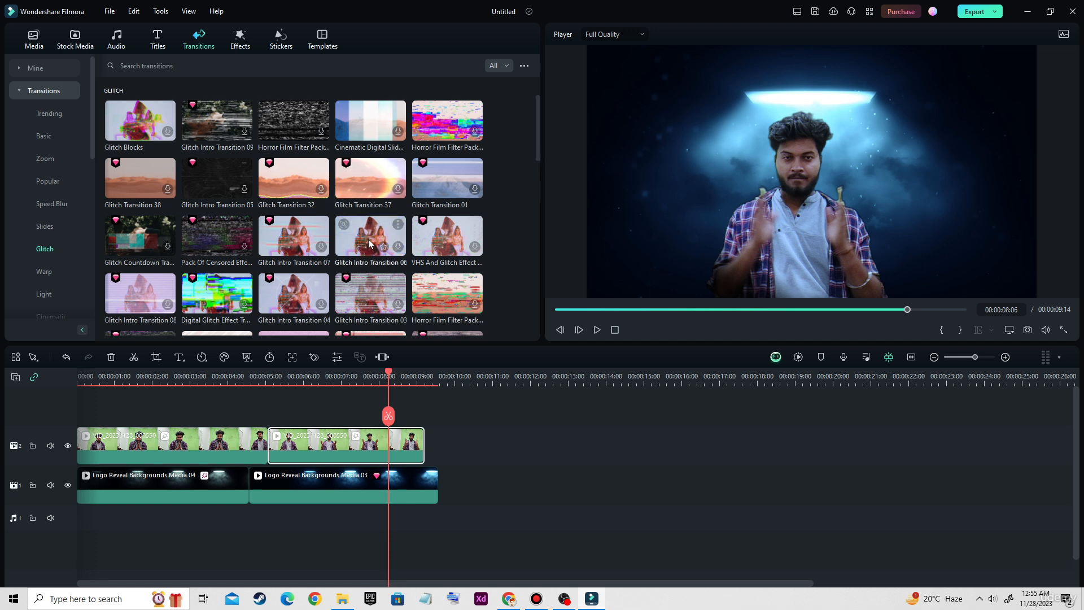
scroll(370, 243, "down", 2)
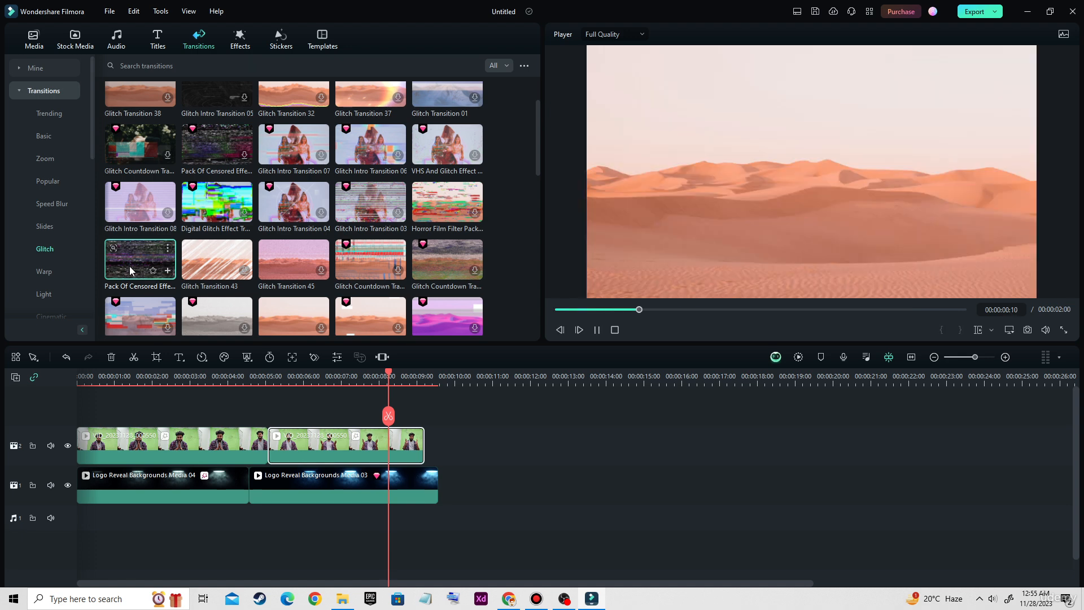
left_click_drag(130, 266, 275, 447)
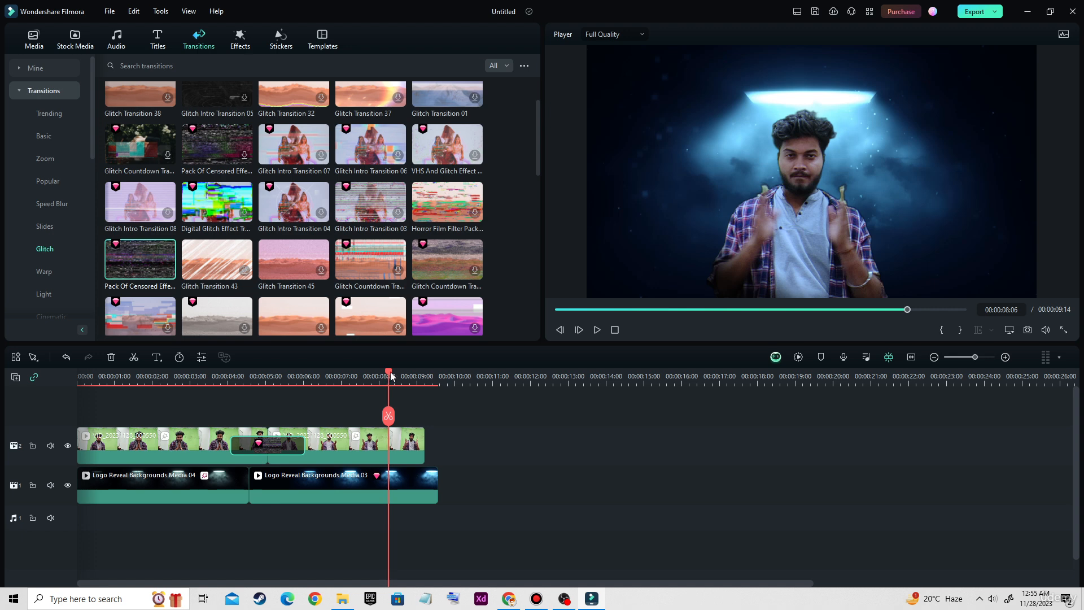
left_click_drag(391, 377, 147, 377)
left_click(598, 329)
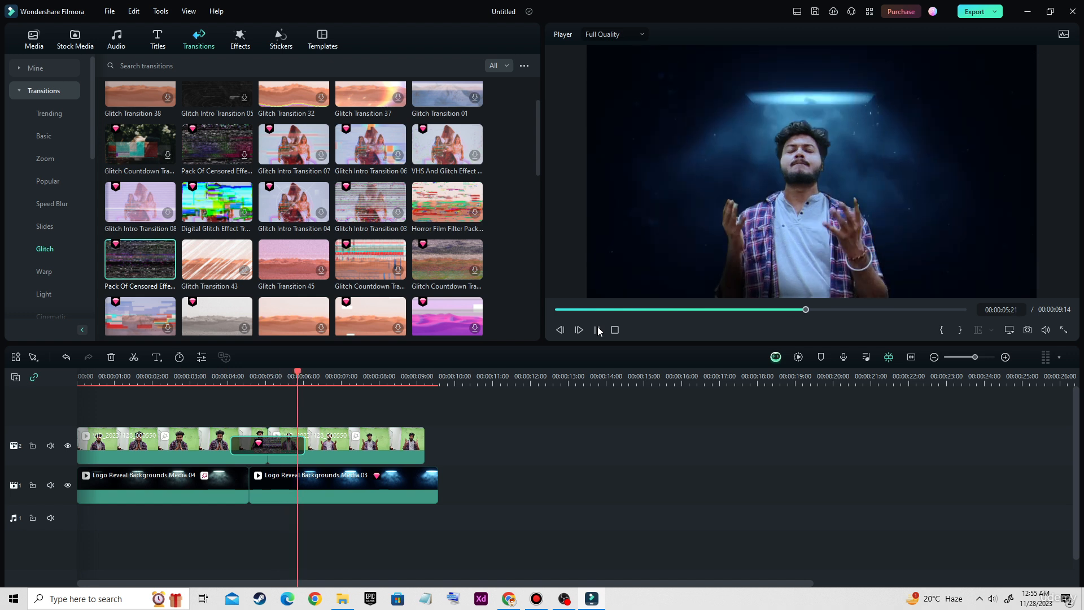
left_click(597, 330)
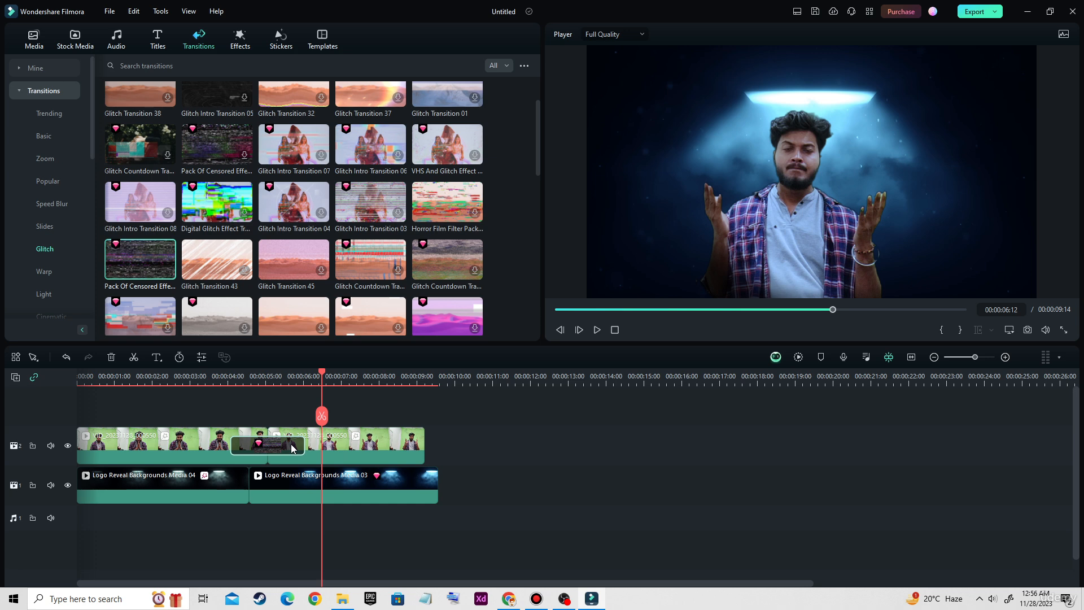
key("Delete")
Try the Glitch Blocks transition at the cut between the two keyed clips, play across it, and delete it.
scroll(261, 243, "down", 3)
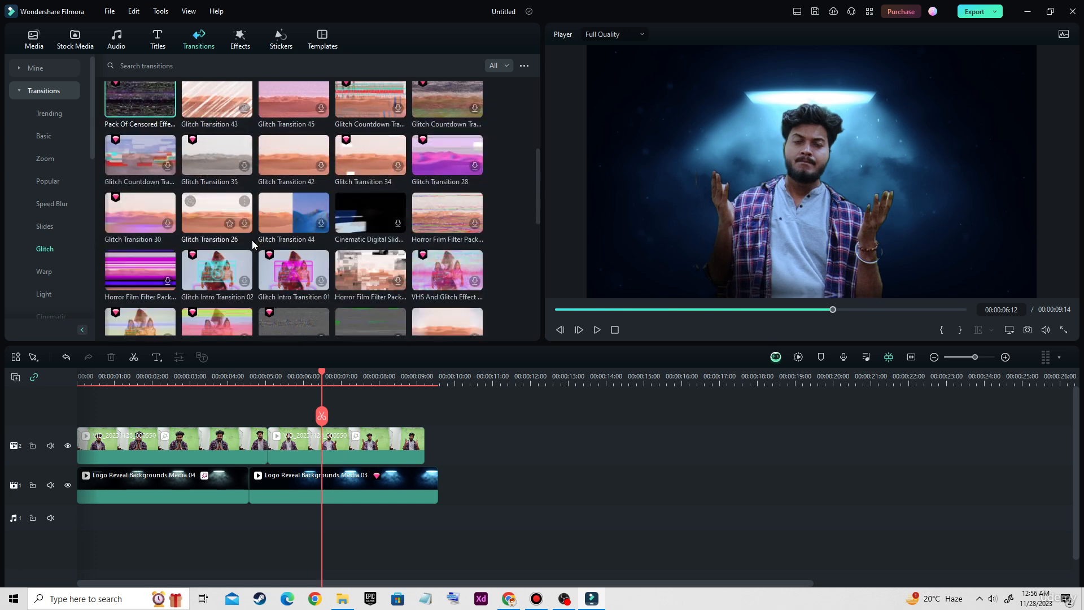
scroll(246, 238, "up", 3)
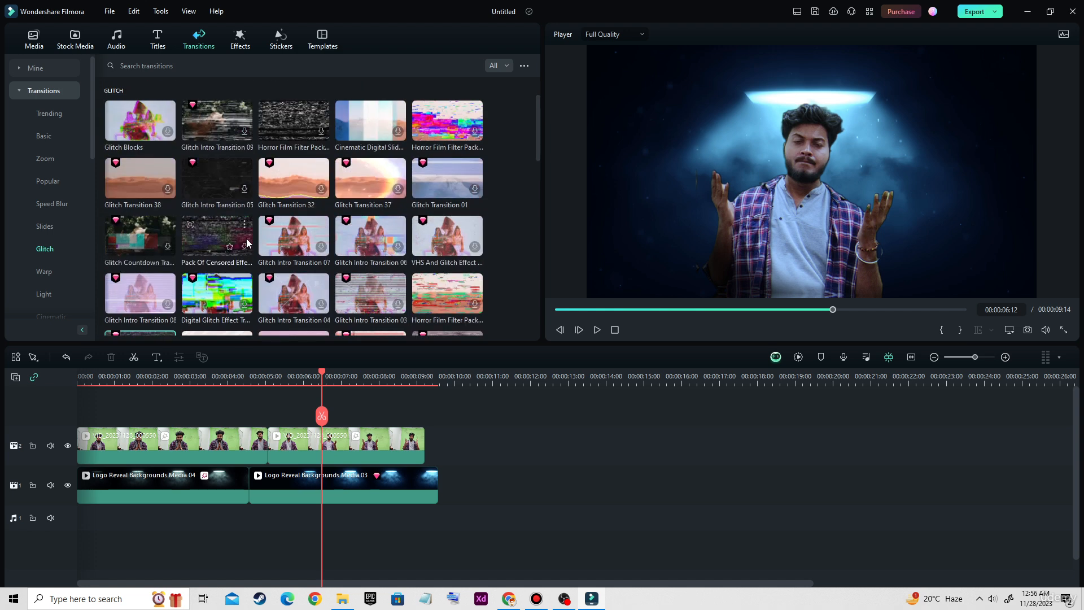
left_click_drag(140, 120, 263, 424)
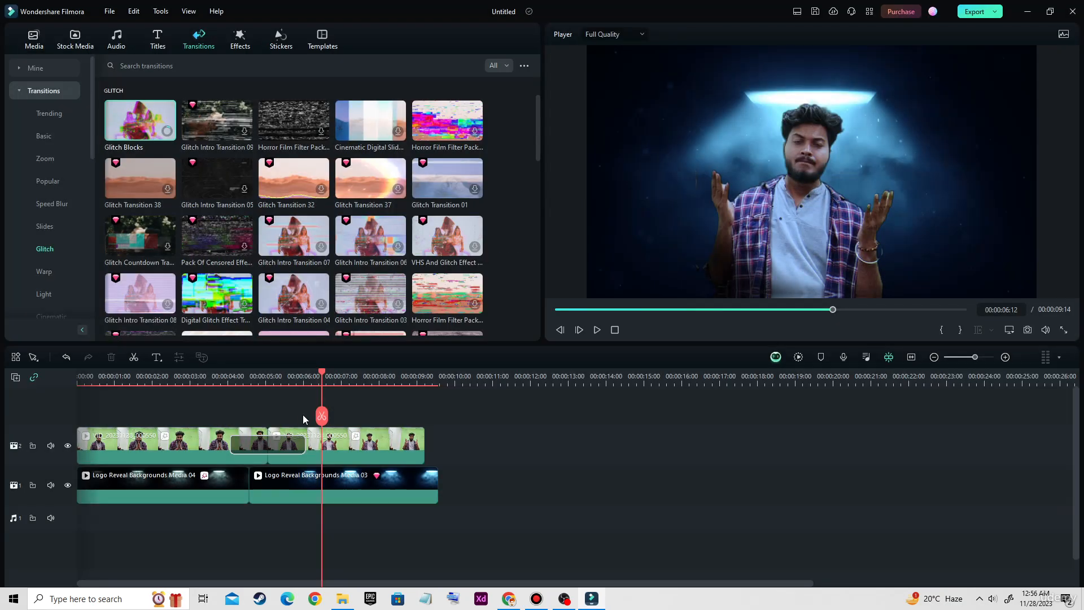
left_click_drag(322, 377, 215, 386)
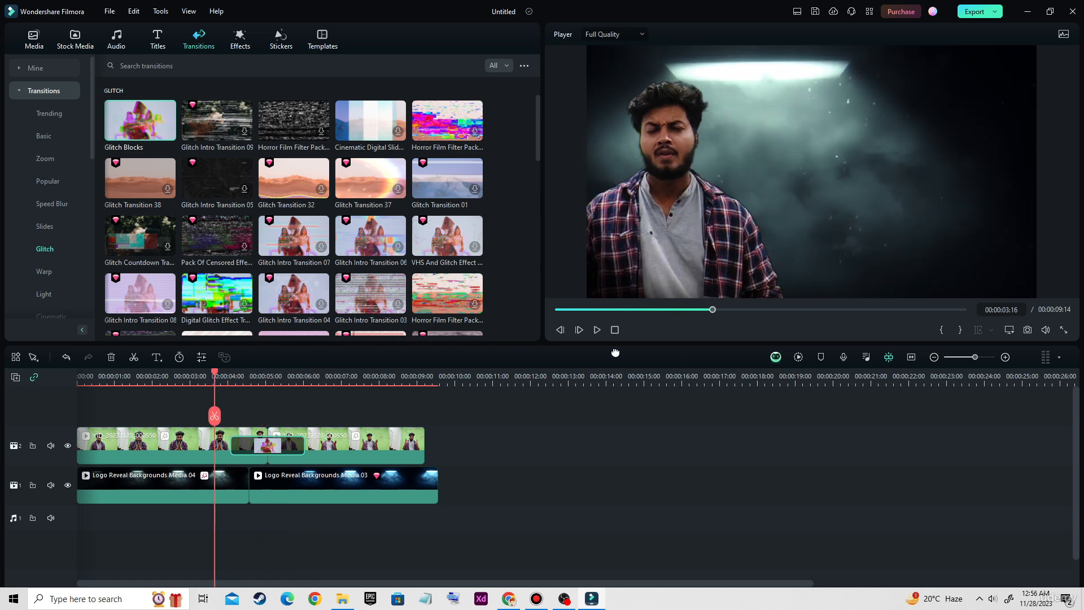
left_click(598, 330)
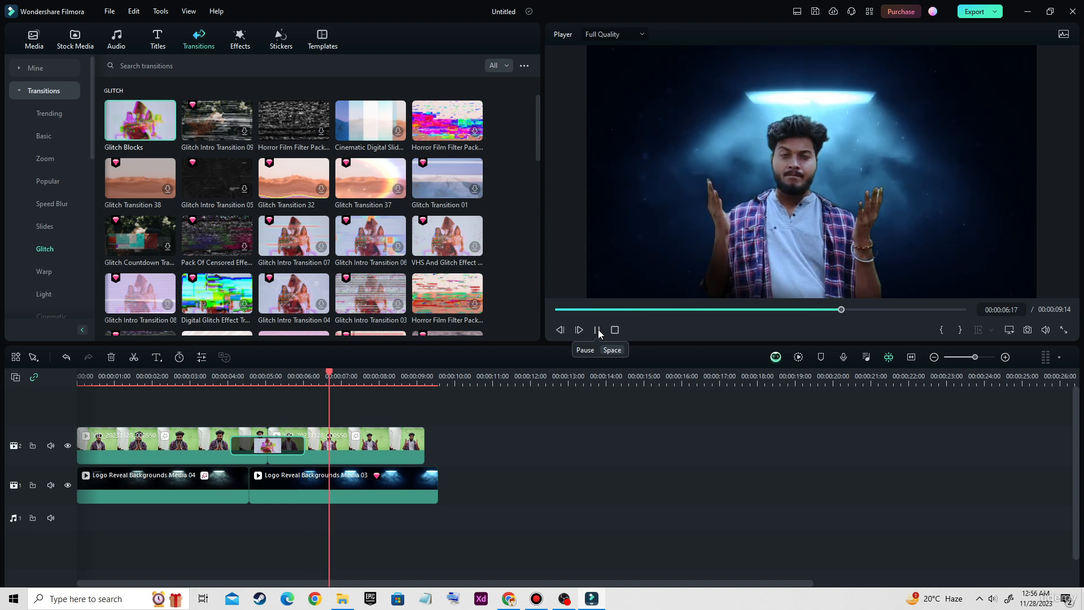
left_click(598, 330)
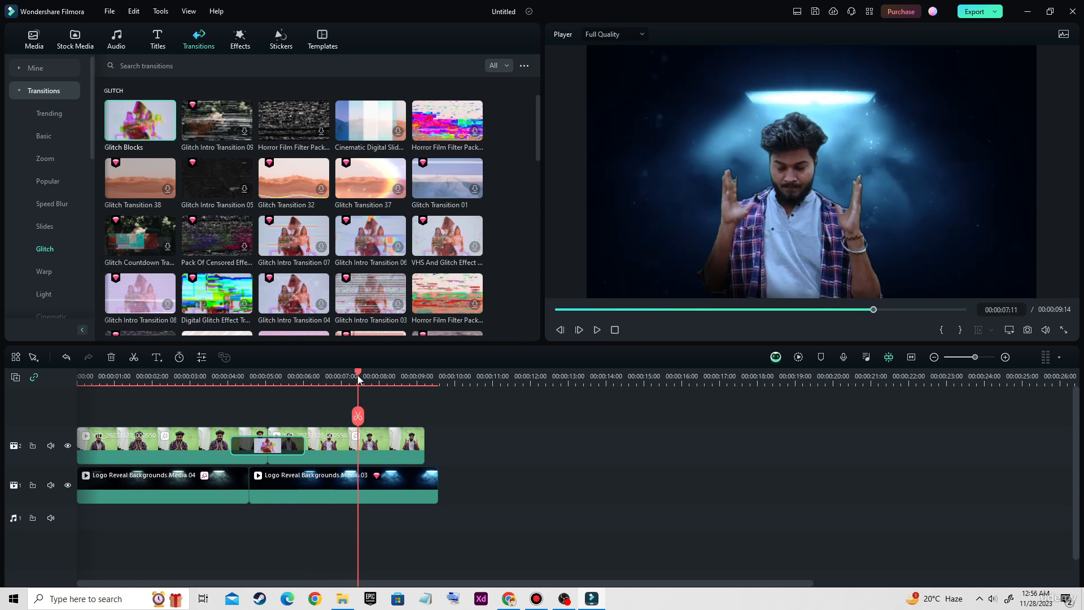
left_click_drag(359, 379, 167, 398)
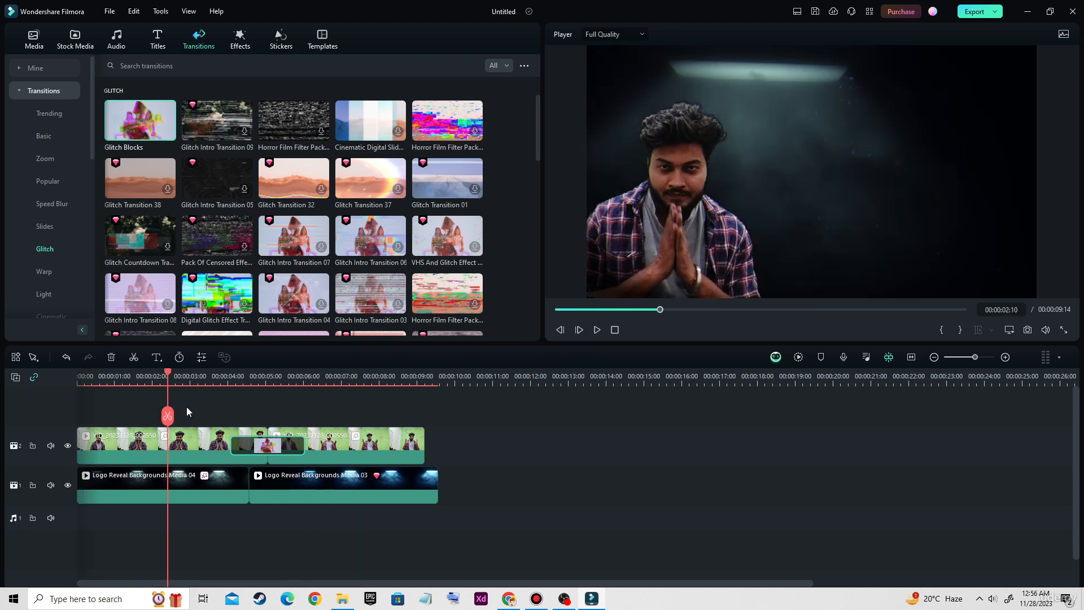
key("Delete")
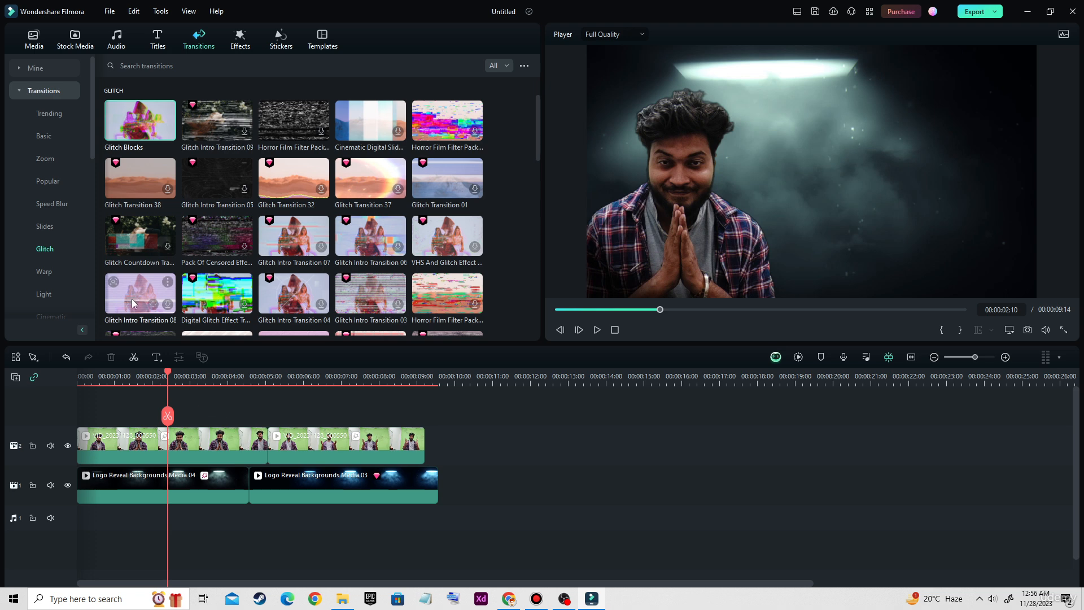
Apply the Glitch Intro Transition 08 at the cut between the two keyed clips and play across it twice.
left_click_drag(132, 300, 253, 433)
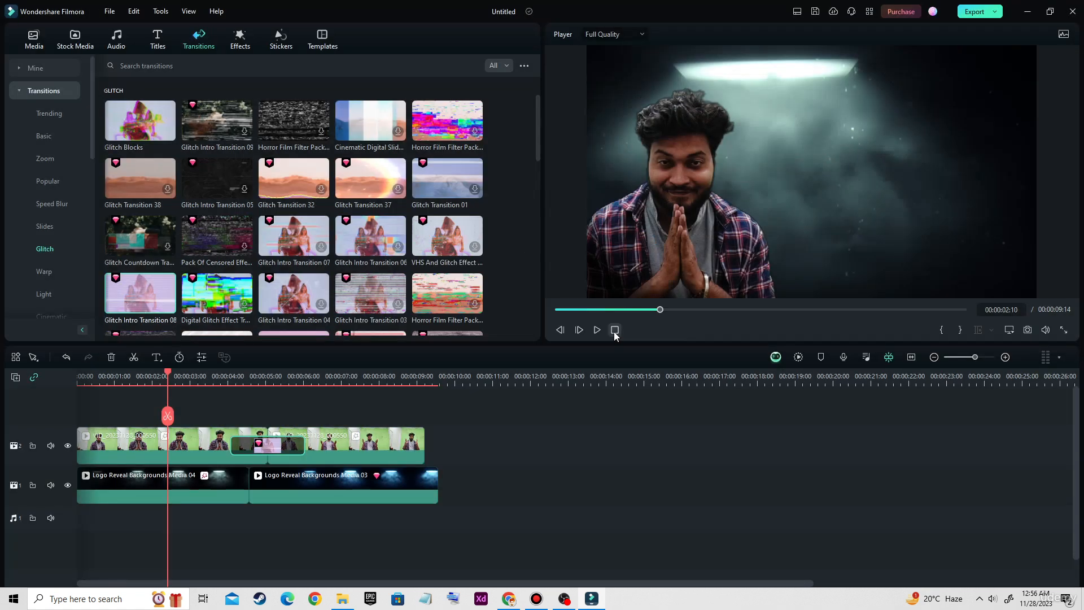
left_click(598, 331)
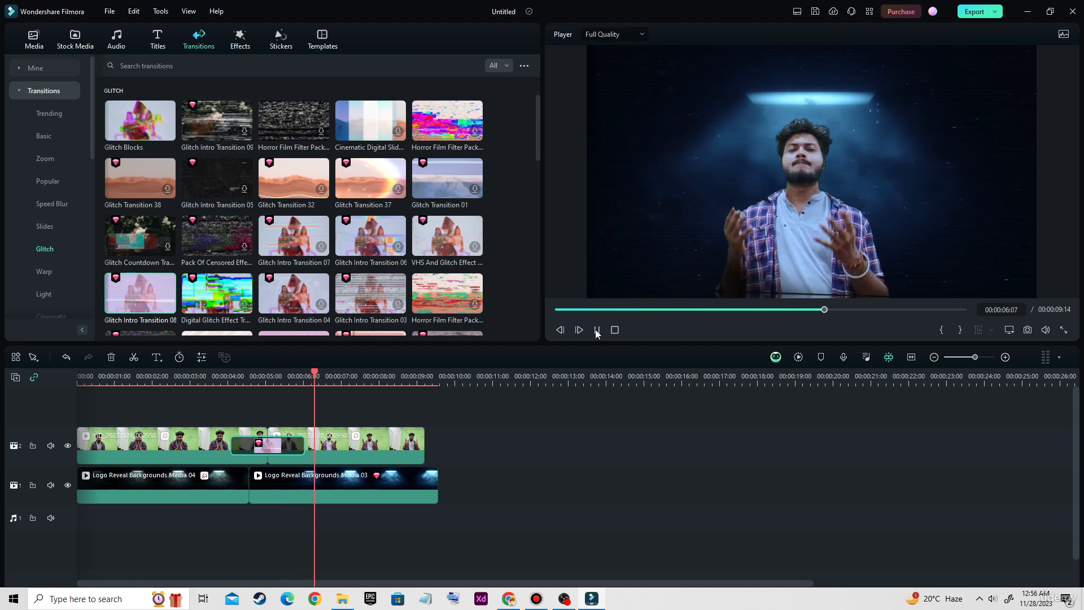
key("space")
left_click_drag(339, 378, 192, 378)
left_click(597, 330)
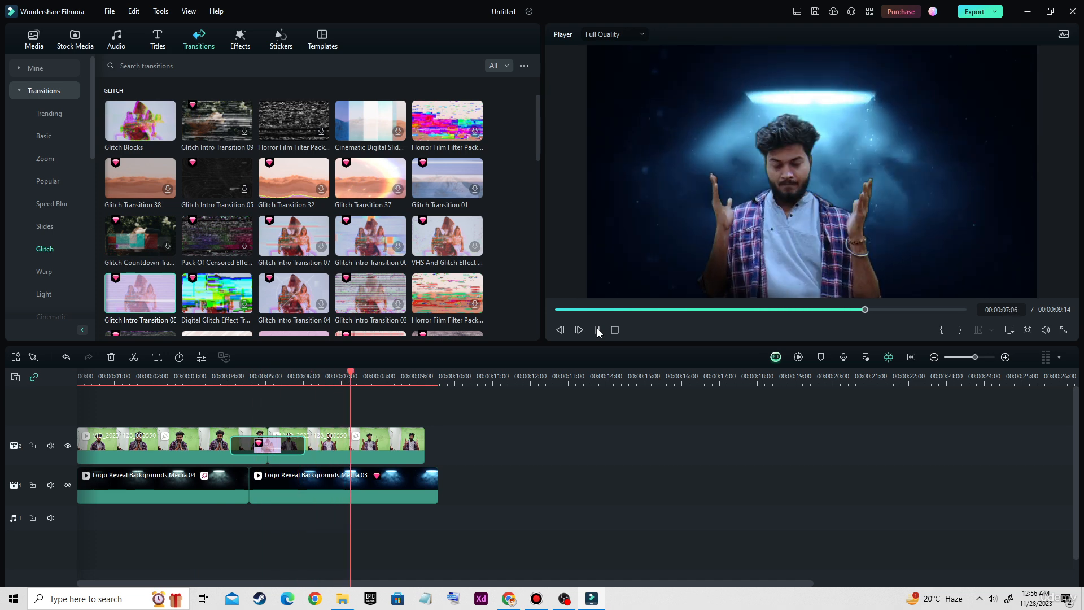
left_click(597, 330)
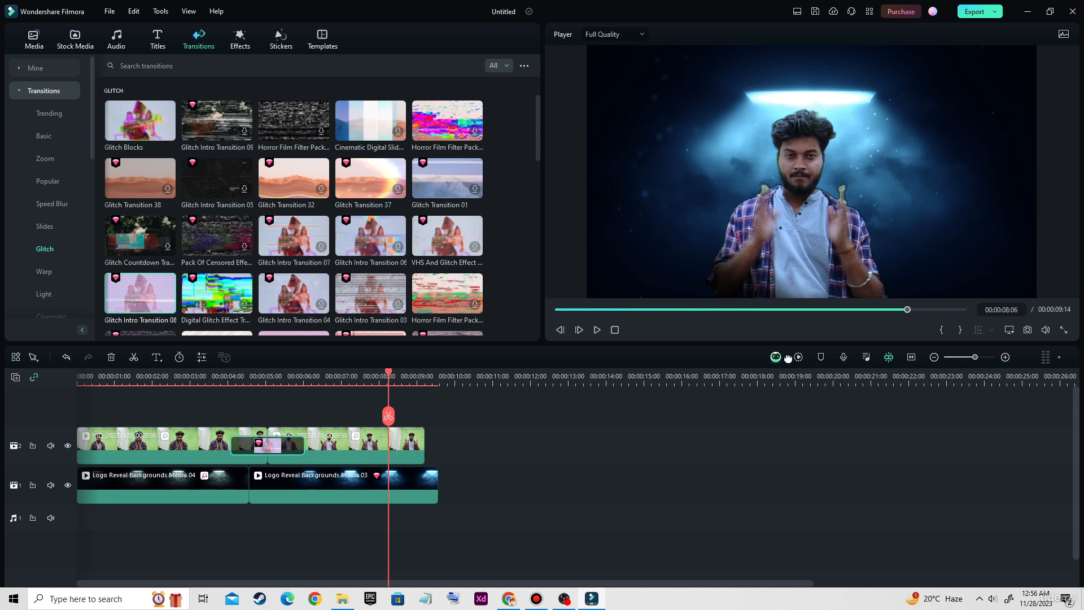
key("ctrl+shift+1")
left_click_drag(784, 339, 822, 378)
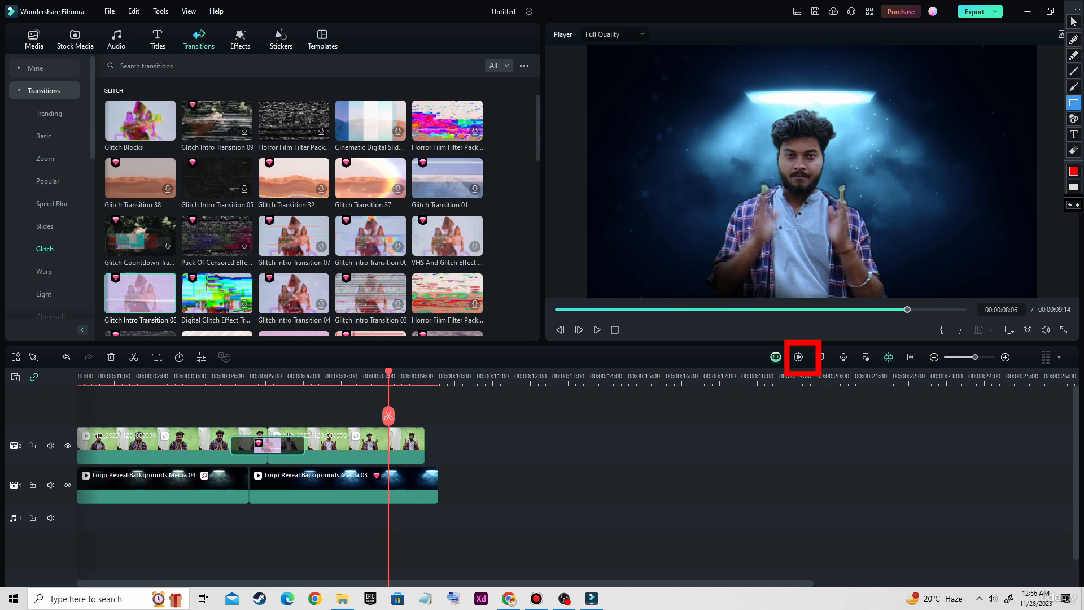
key("ctrl+shift+1")
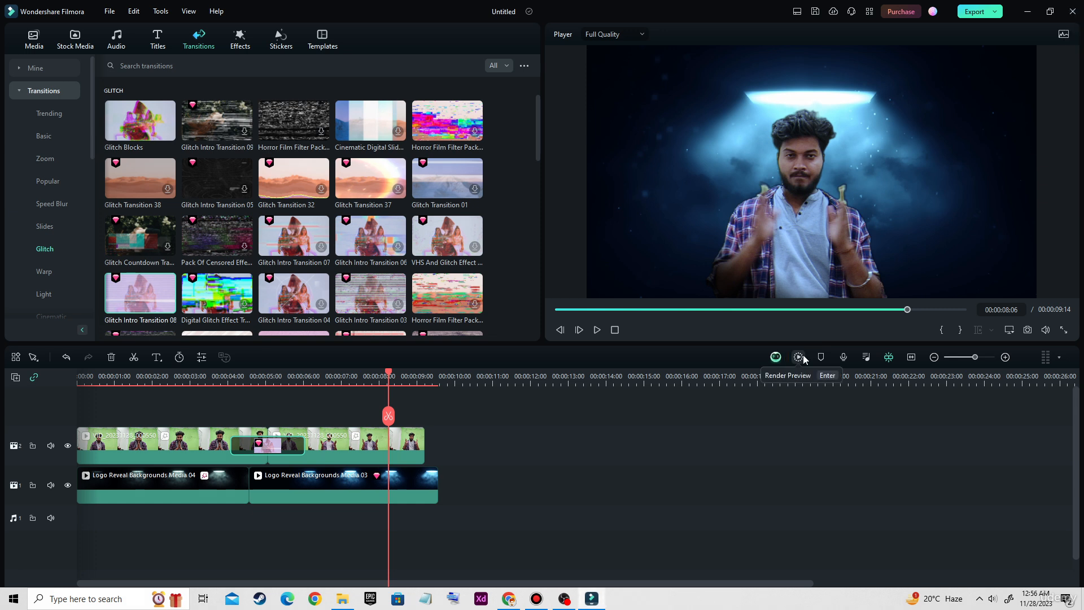
Render the timeline preview and play the composite from the start.
left_click(803, 355)
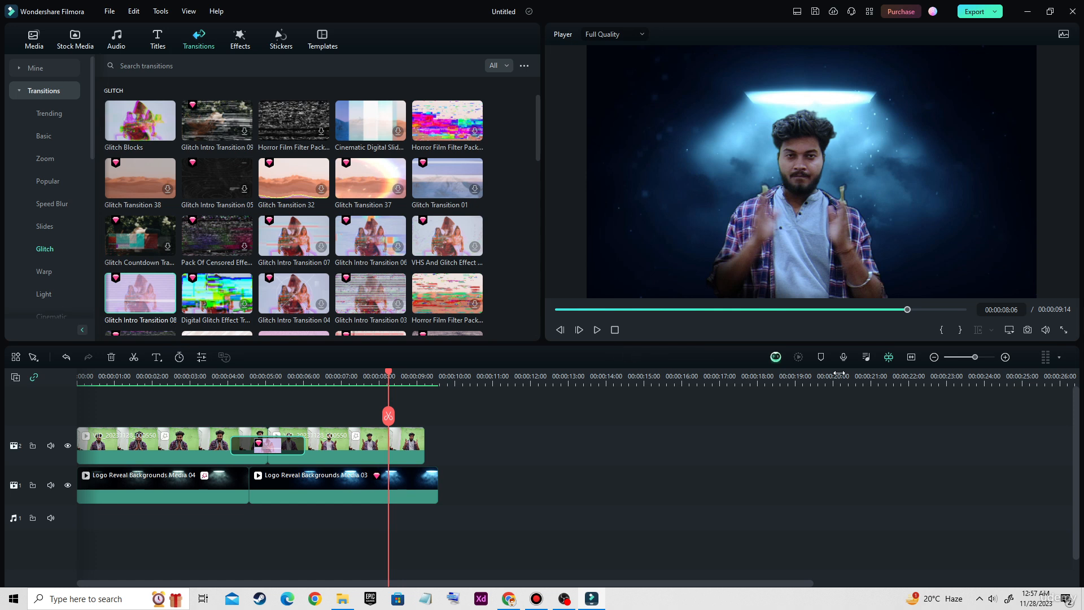
left_click(560, 310)
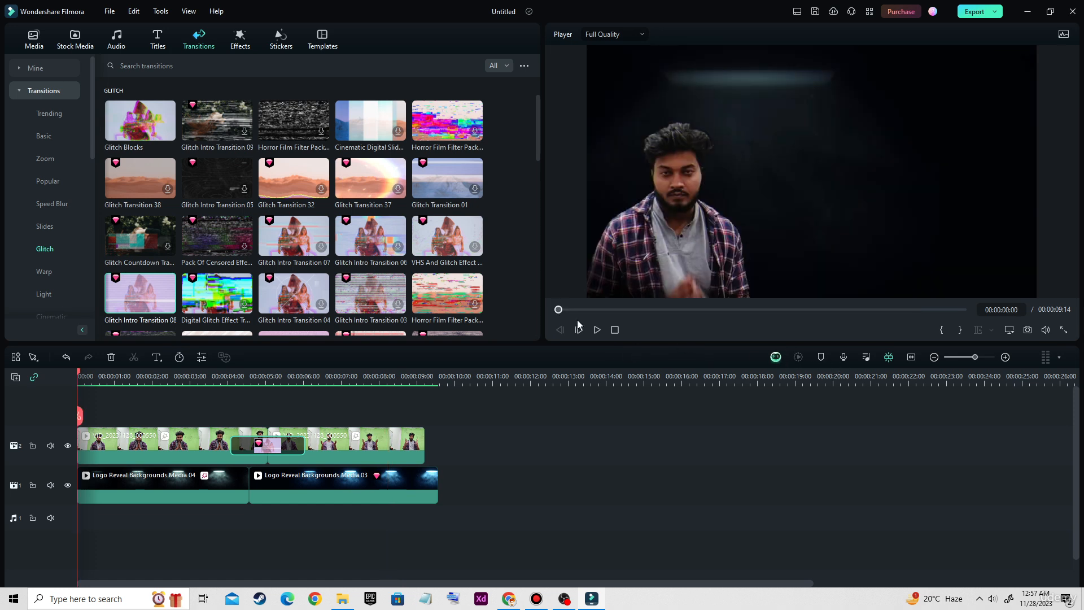
left_click(597, 330)
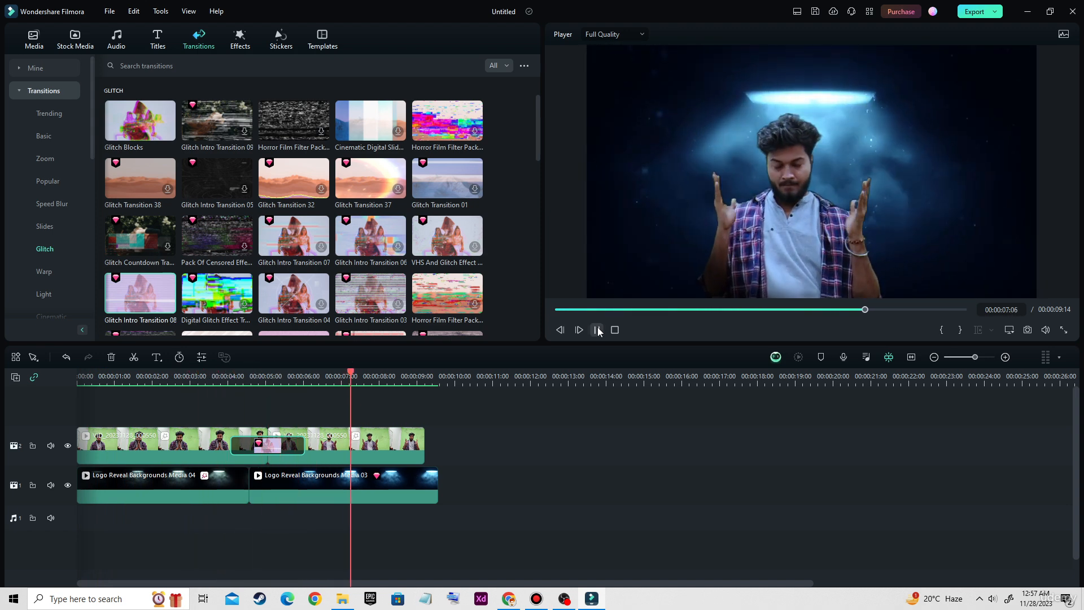
left_click(598, 330)
Play the whole composite from the start in full screen, and return to the editor.
left_click(1063, 329)
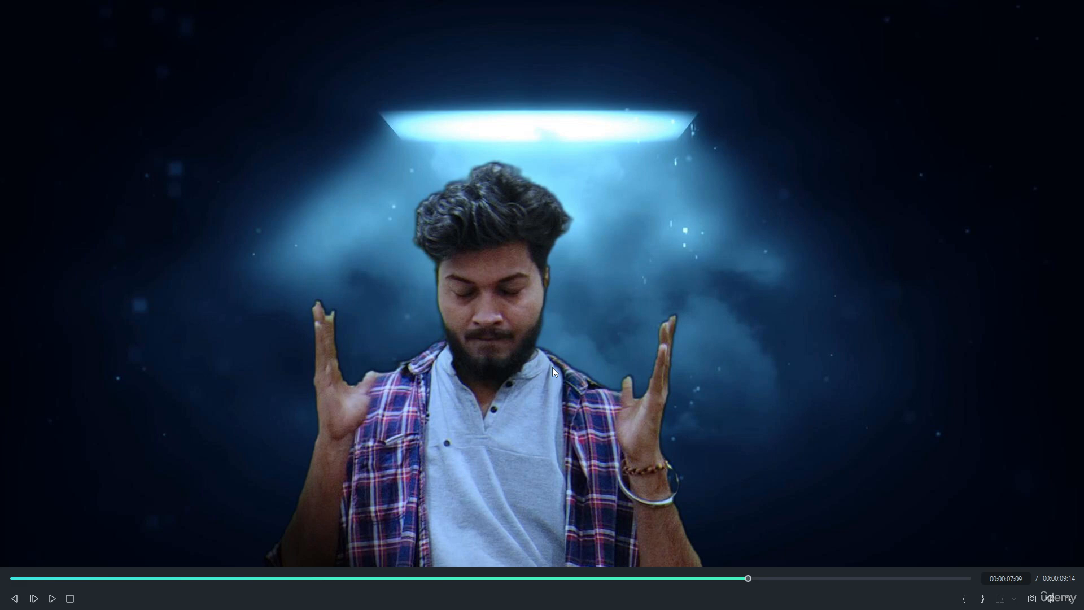
left_click(14, 579)
left_click(52, 599)
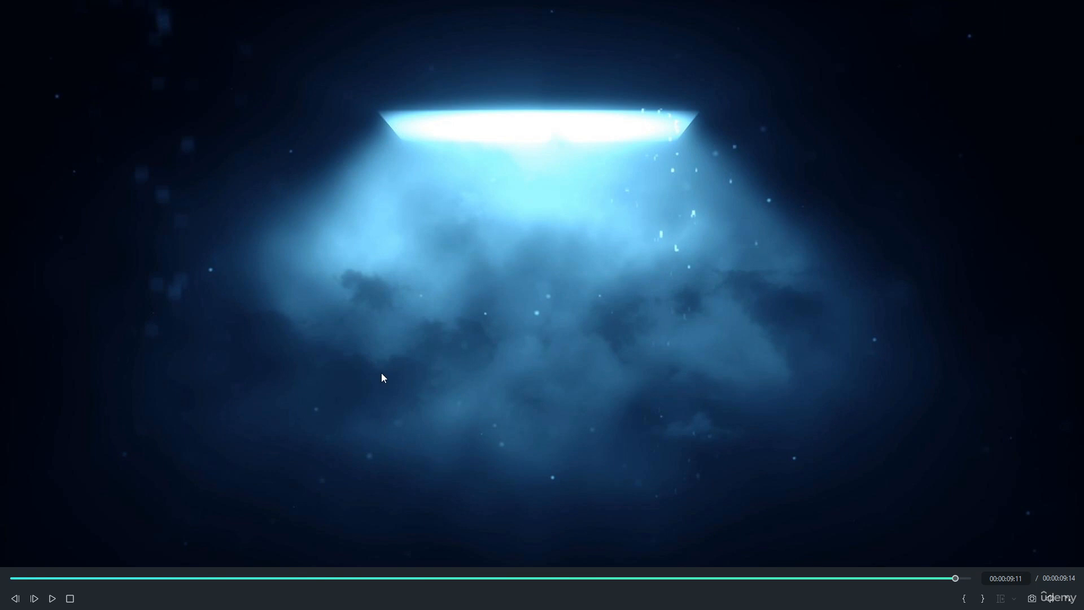
left_click(1076, 600)
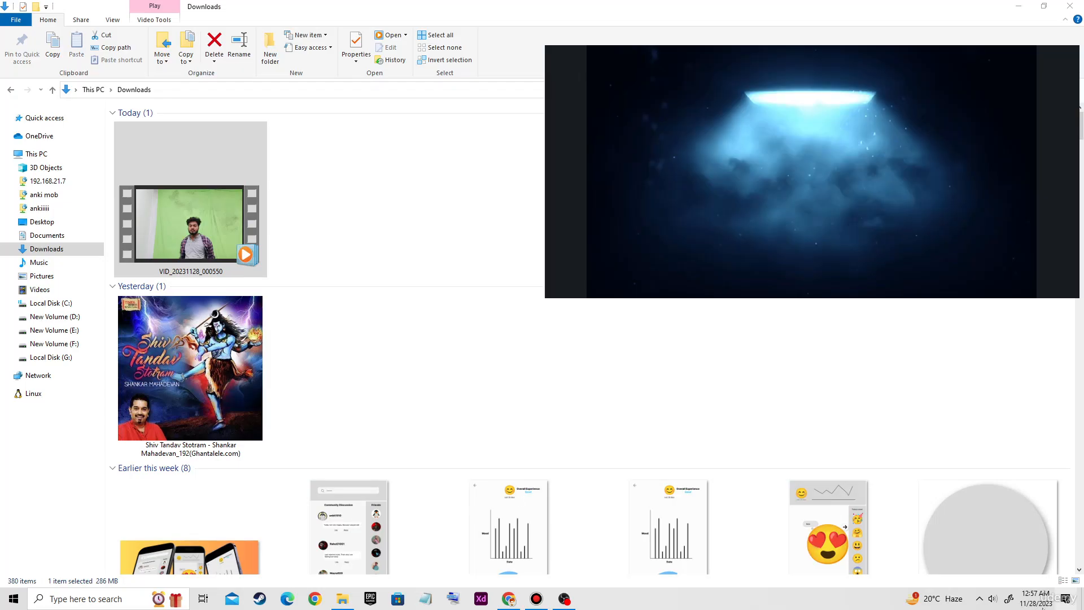
Split the second background clip at 00:00:09:05, where the keyed clip ends, delete the leftover piece, and return the playhead to the start.
left_click_drag(430, 383, 425, 373)
left_click(430, 420)
left_click(433, 487)
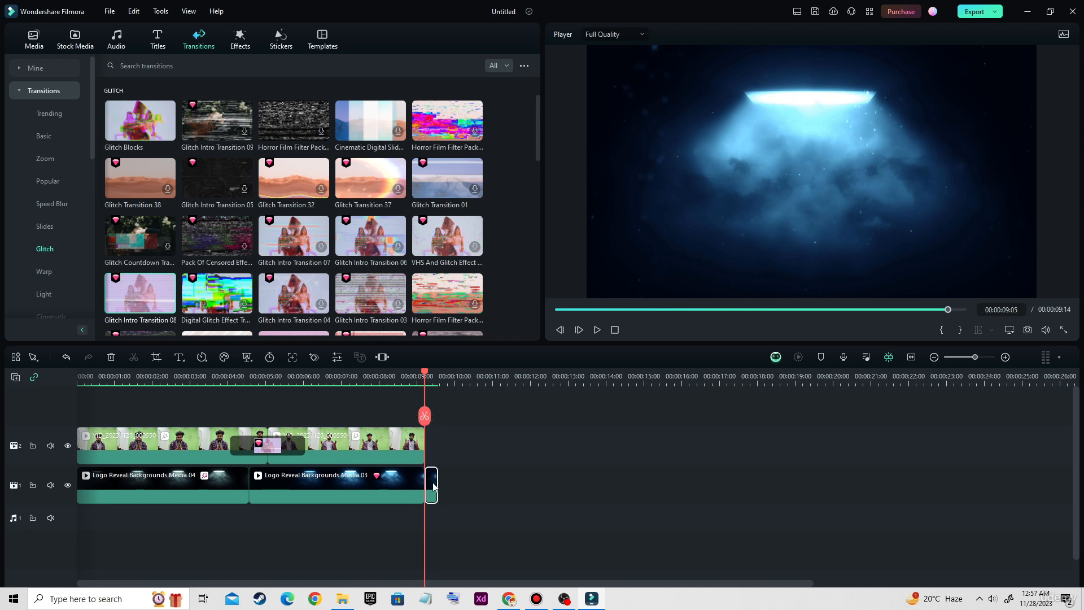
key("Delete")
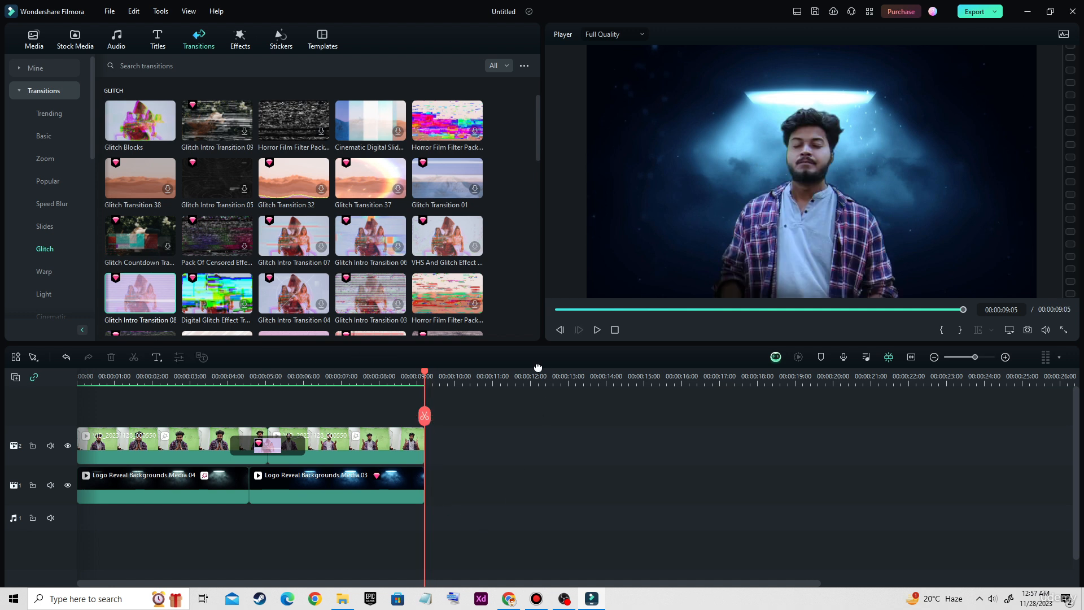
left_click(551, 310)
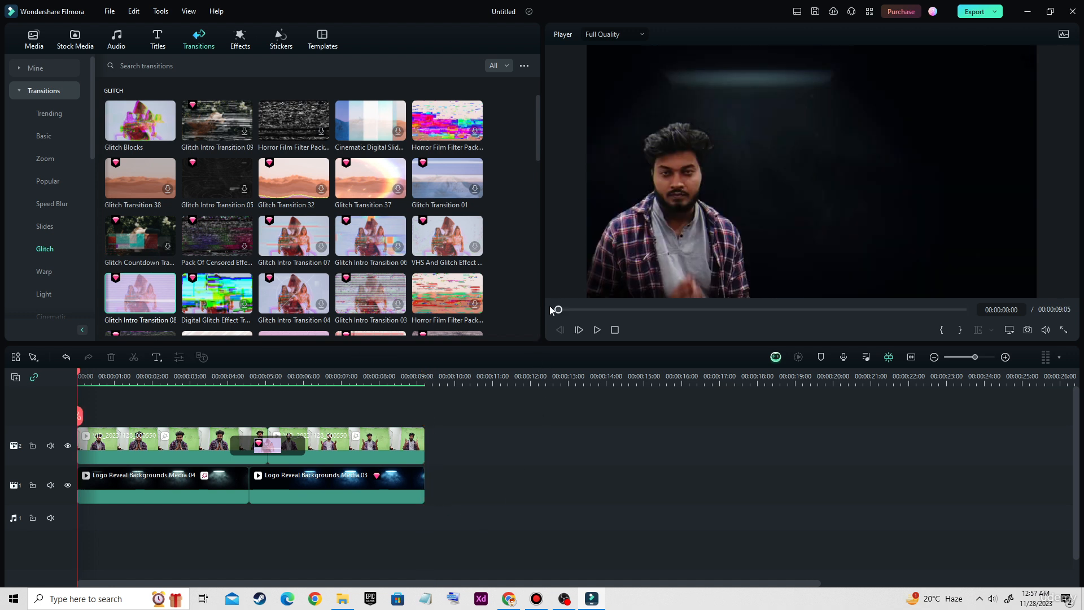